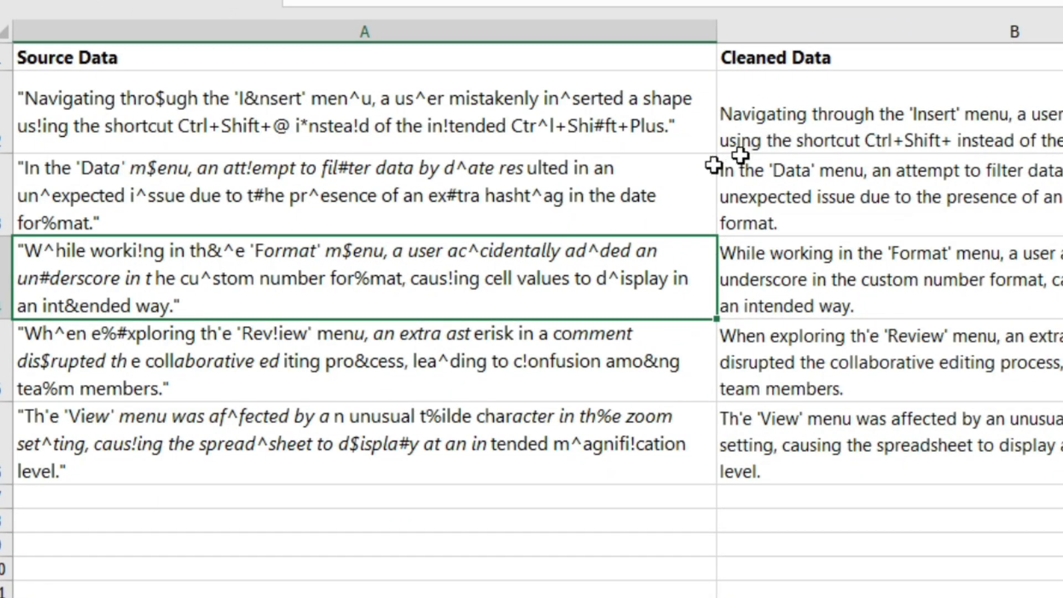
# Clear the RemoveChars results from B2:B6 in the Cleaned Data column.
pyautogui.moveTo(556, 102); pyautogui.dragTo(454, 448)
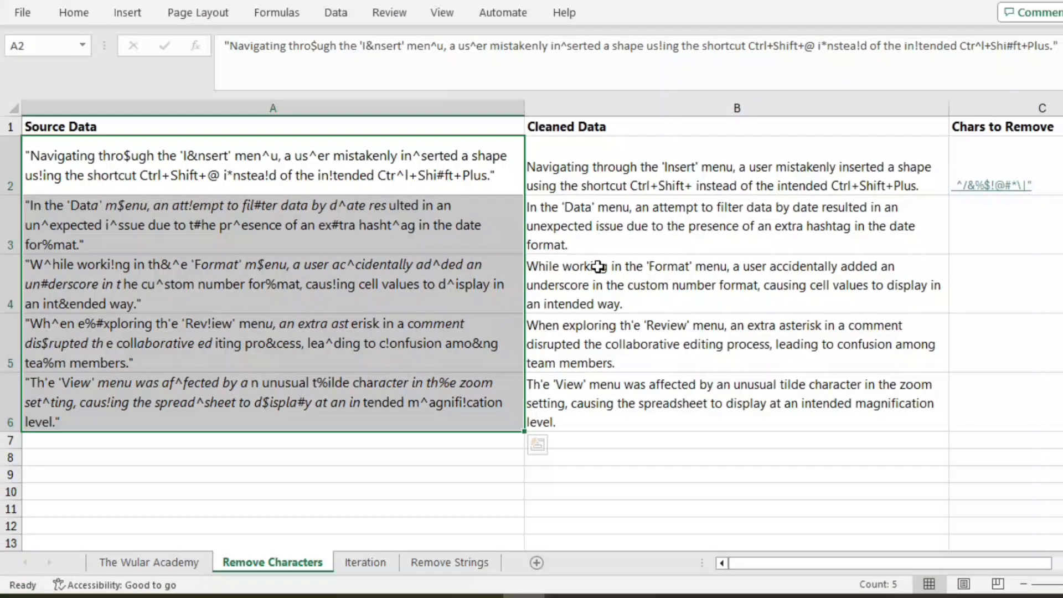
pyautogui.click(823, 256)
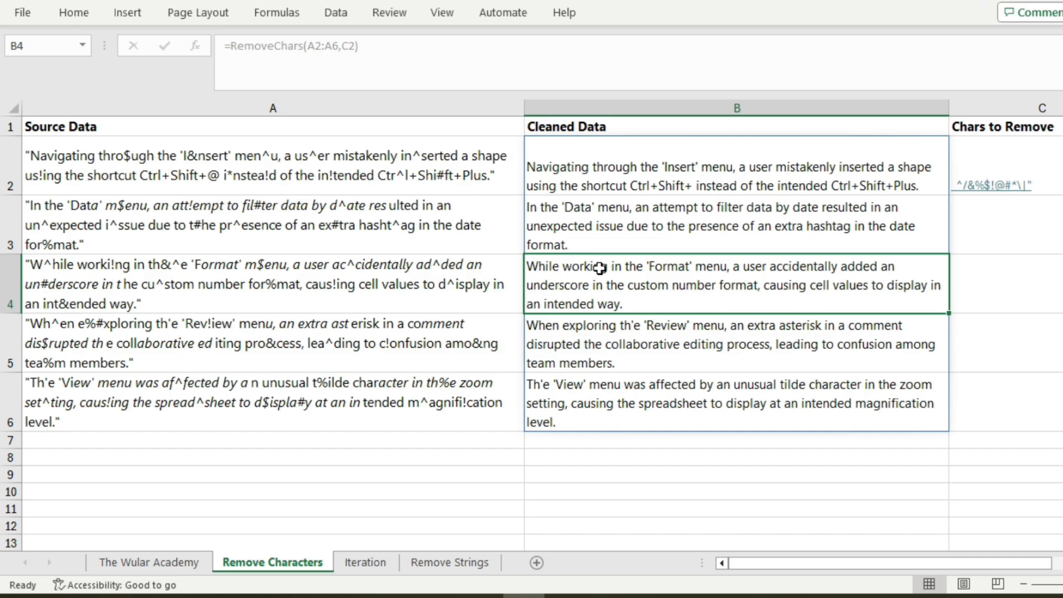
pyautogui.moveTo(631, 186); pyautogui.dragTo(655, 394)
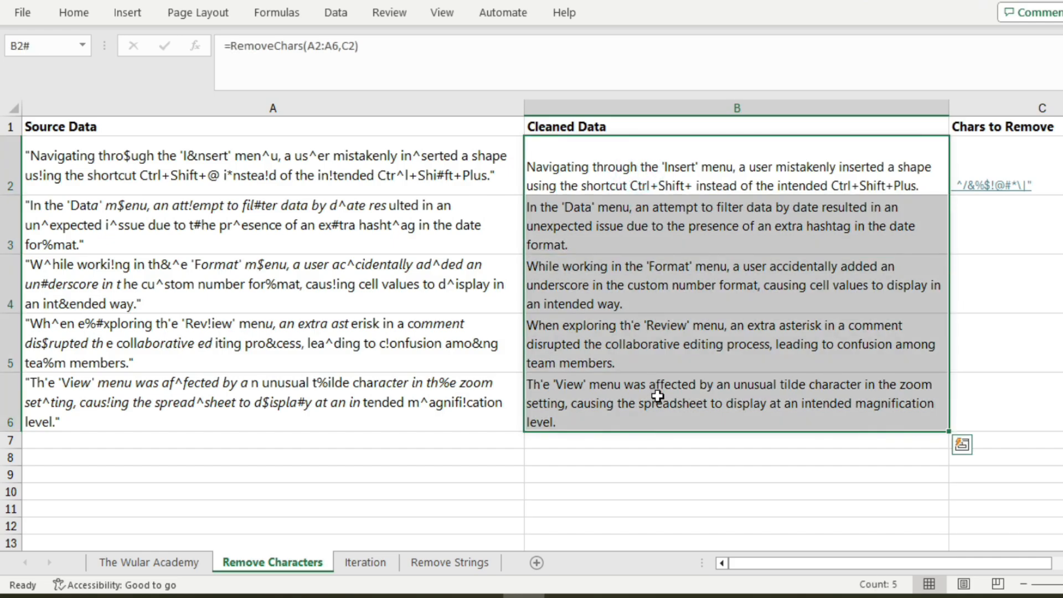
pyautogui.press('Delete')
# Enter =RemoveChars(A2:A6,C2) in cell B2 to strip the listed characters from the source data.
pyautogui.click(586, 192)
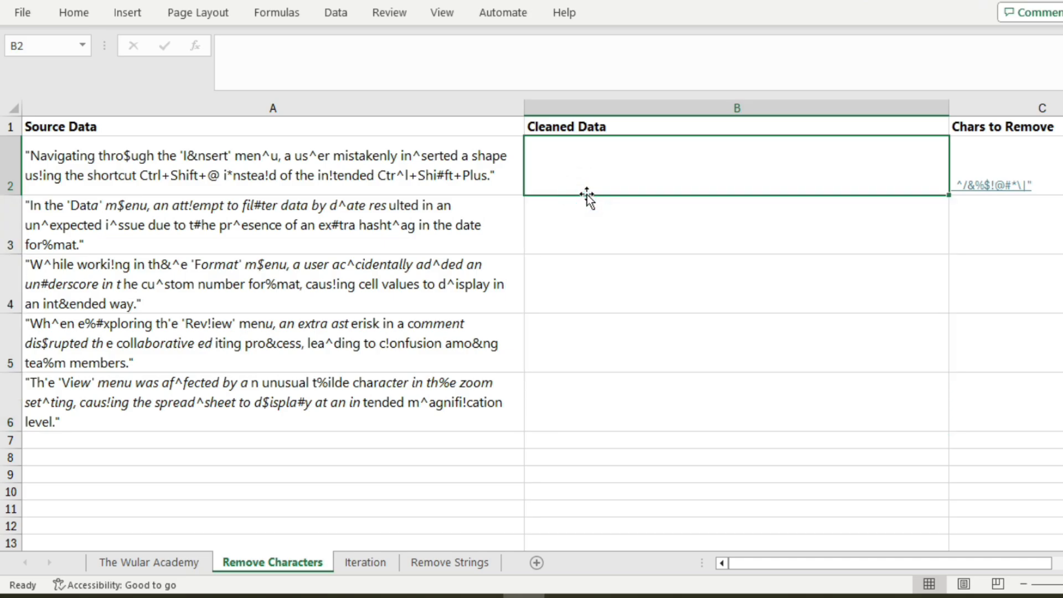
pyautogui.write('=')
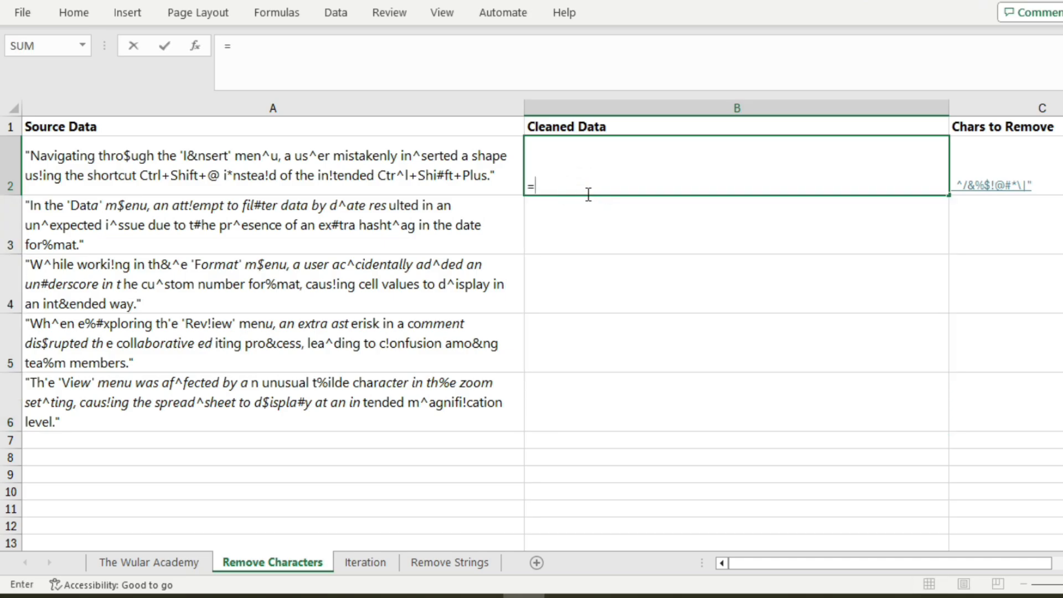
pyautogui.write('re')
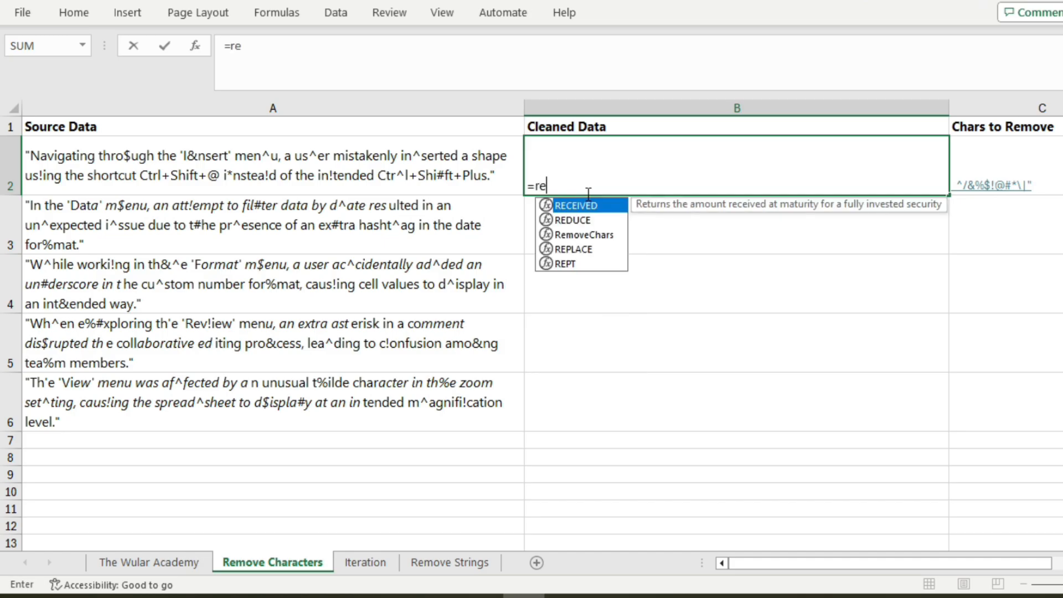
pyautogui.doubleClick(605, 236)
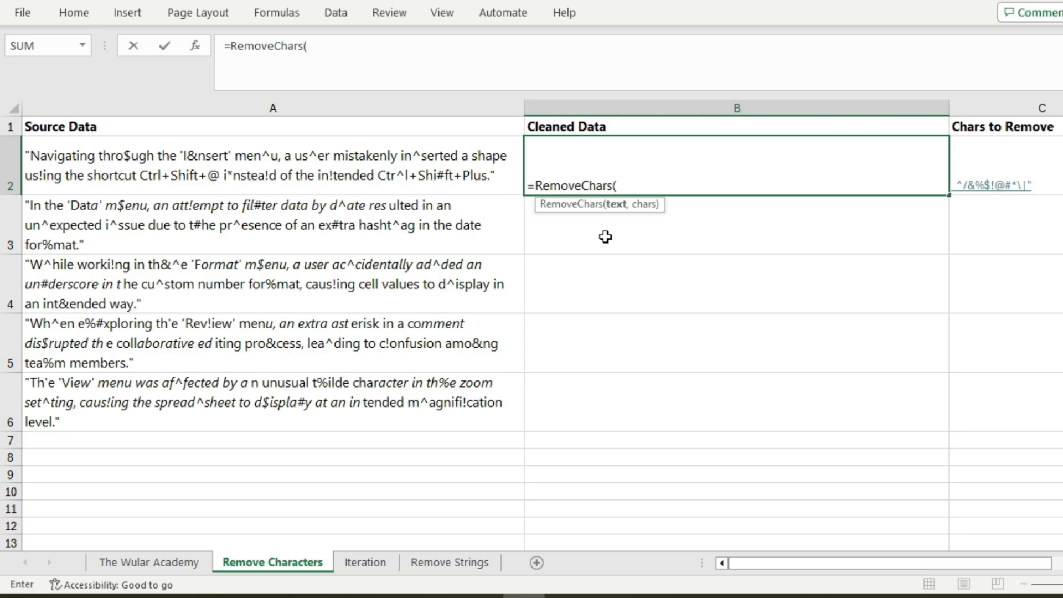
pyautogui.moveTo(277, 165); pyautogui.dragTo(304, 420)
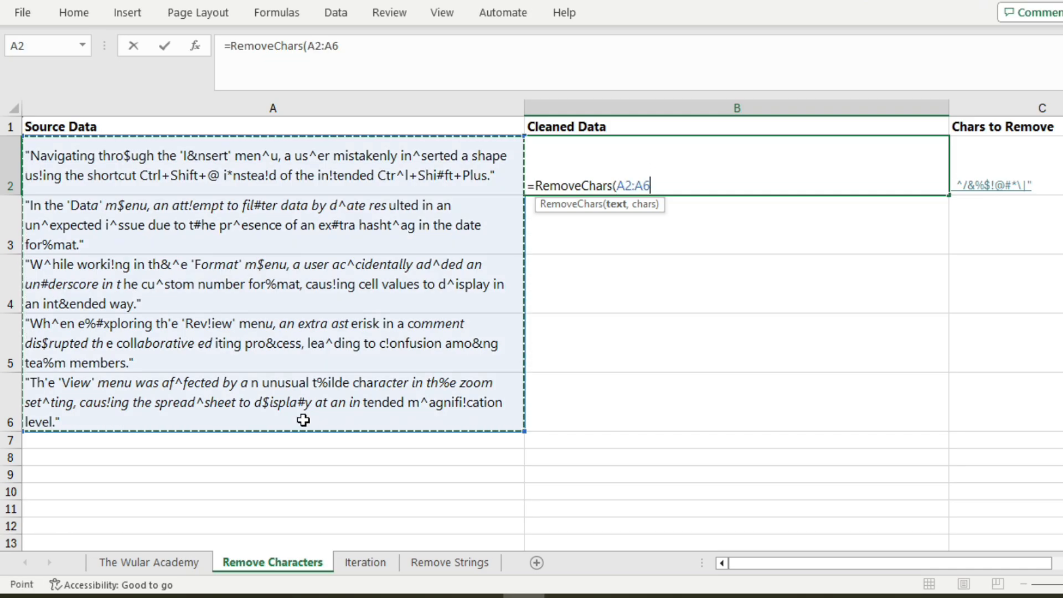
pyautogui.write(',')
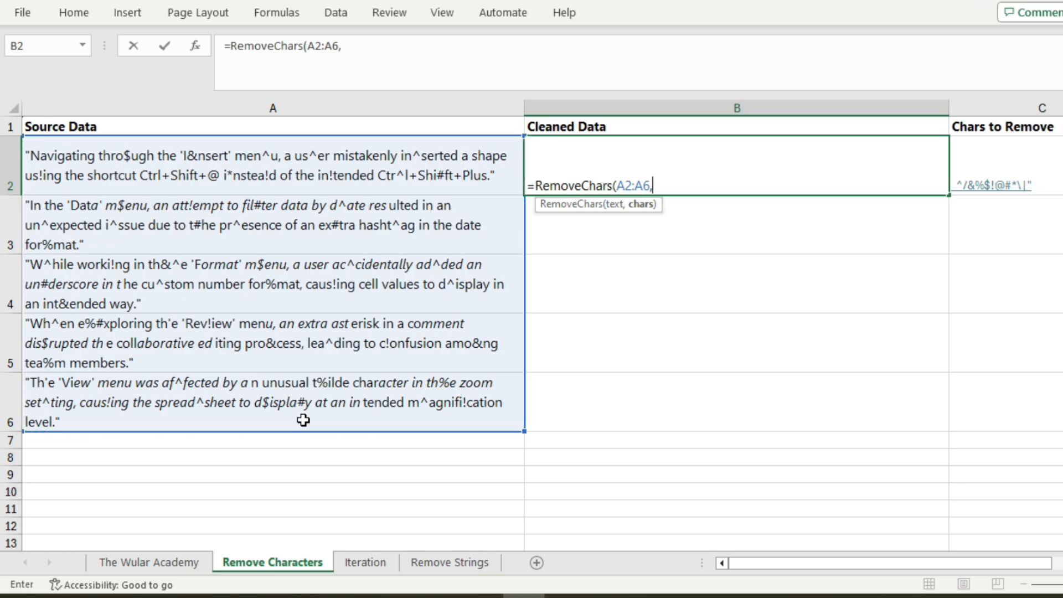
pyautogui.click(1061, 185)
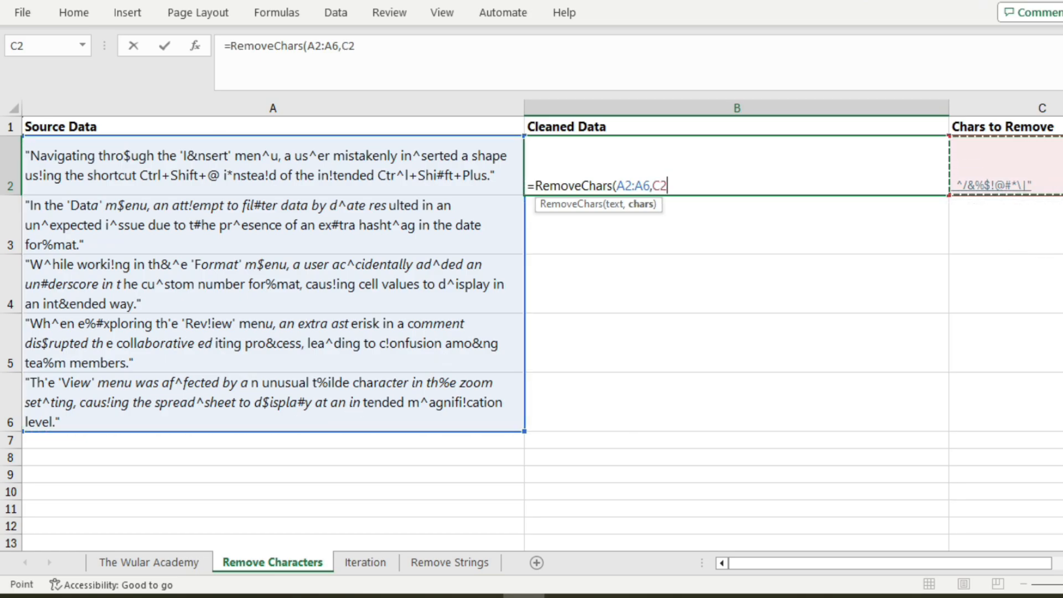
pyautogui.write(')')
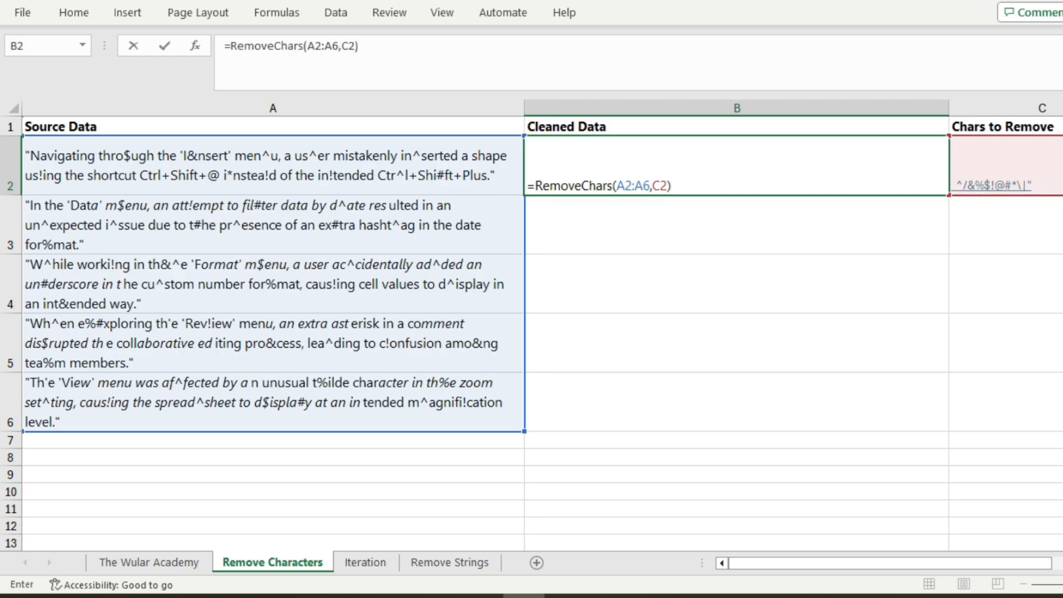
pyautogui.press('Return')
# Clear the RemoveChars formula from B2 and abandon retyping it.
pyautogui.click(817, 146)
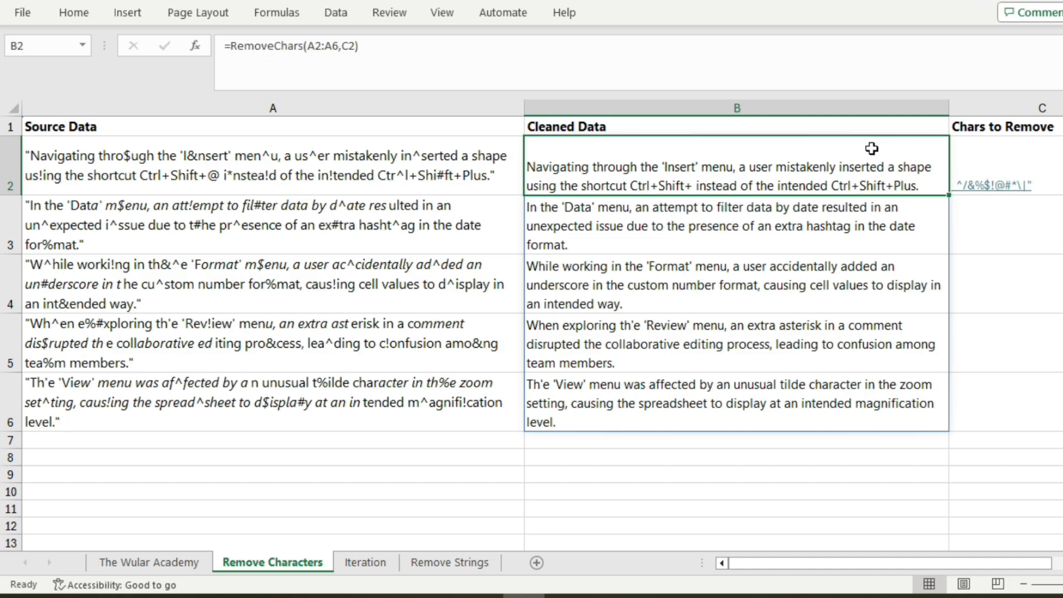
pyautogui.press('Delete')
pyautogui.write('=RemoveChars(')
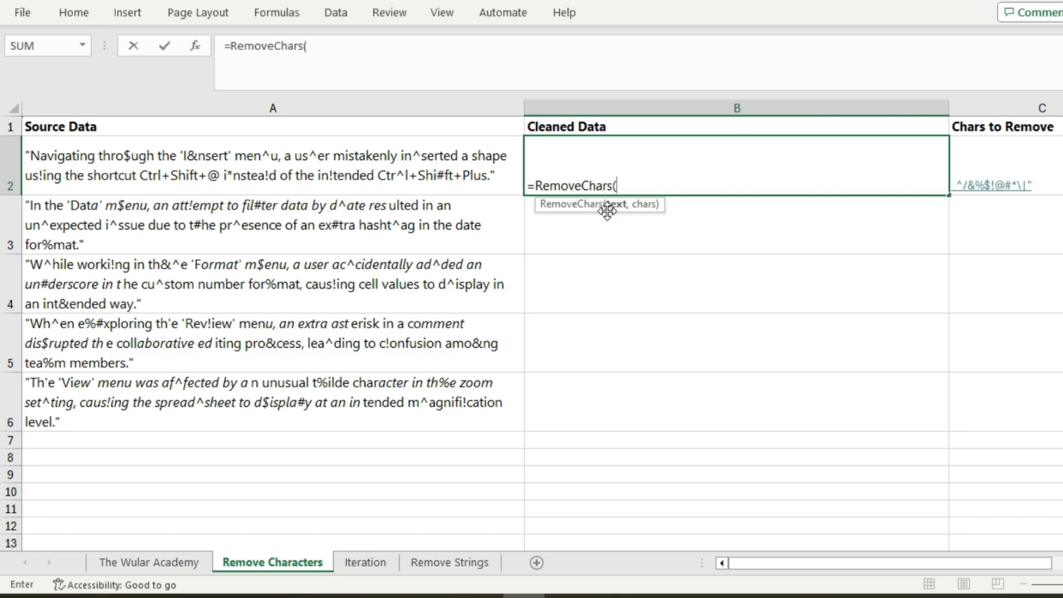
pyautogui.press('Escape')
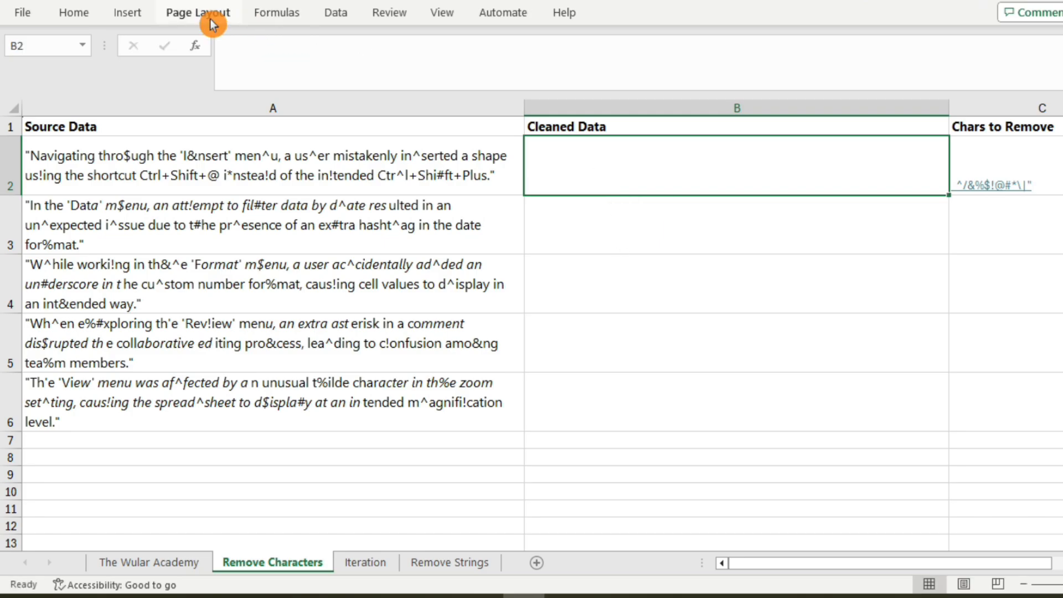
# Delete the defined name RemoveChars from the workbook using the Name Manager.
pyautogui.click(269, 12)
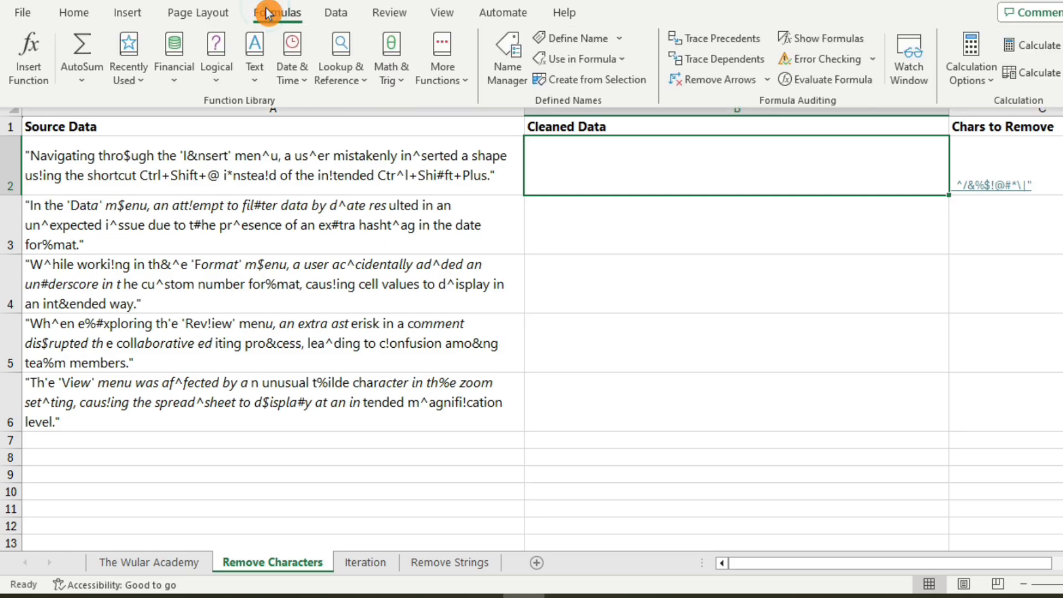
pyautogui.click(518, 56)
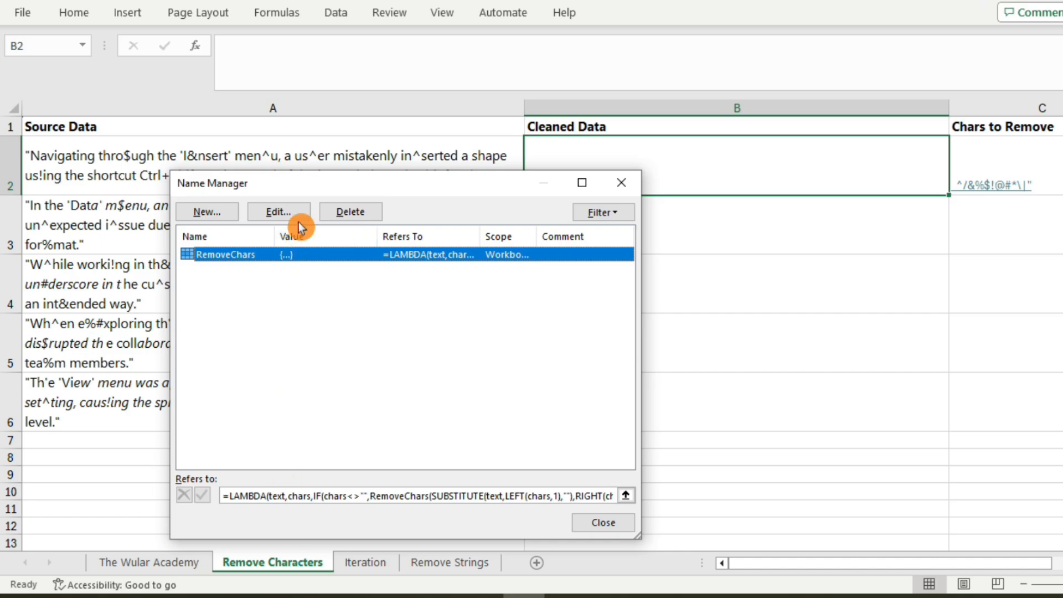
pyautogui.click(361, 218)
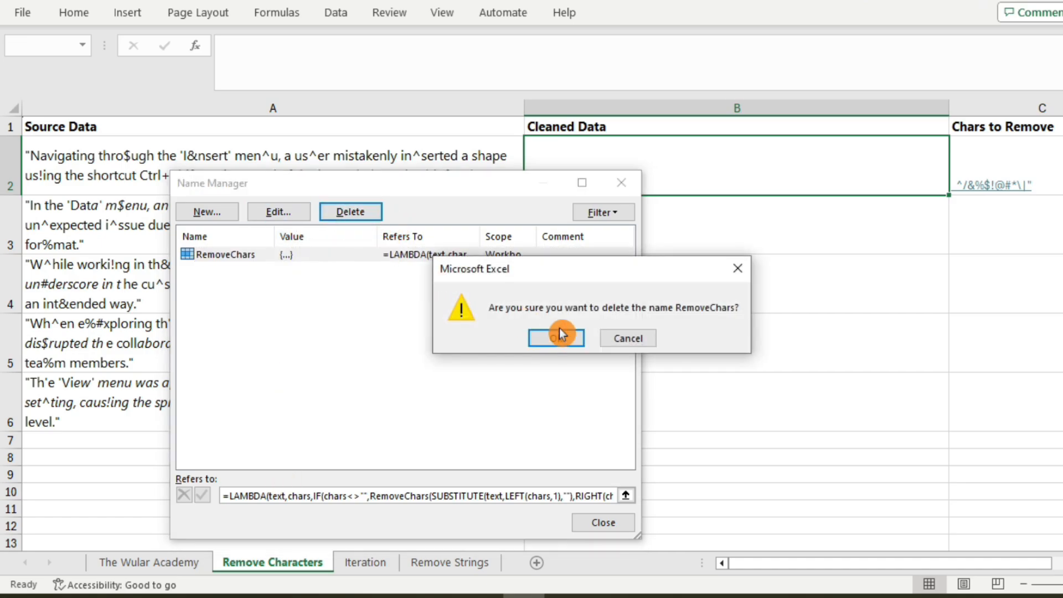
pyautogui.click(570, 339)
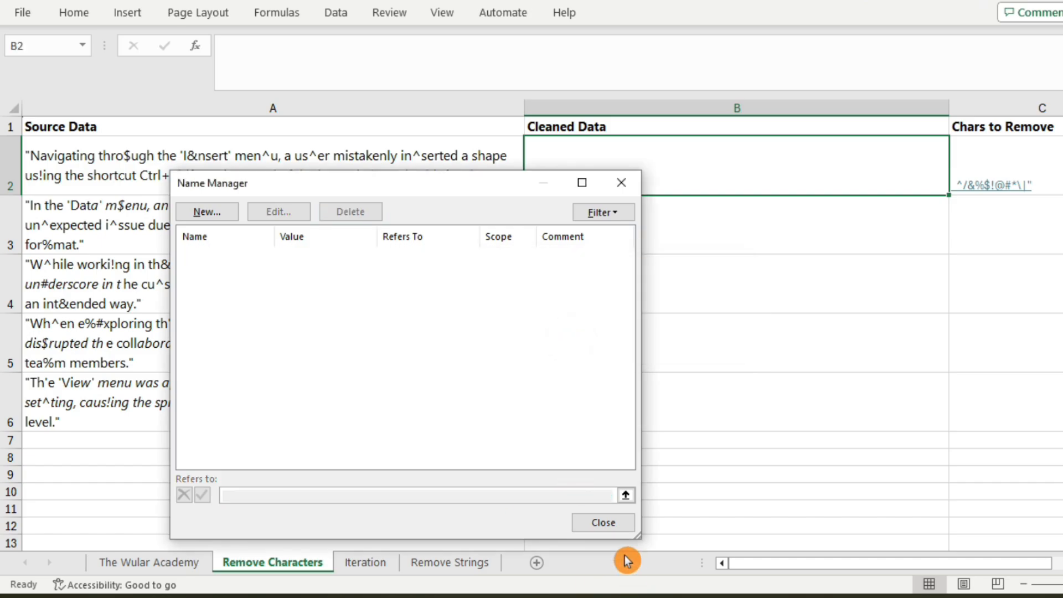
pyautogui.click(621, 523)
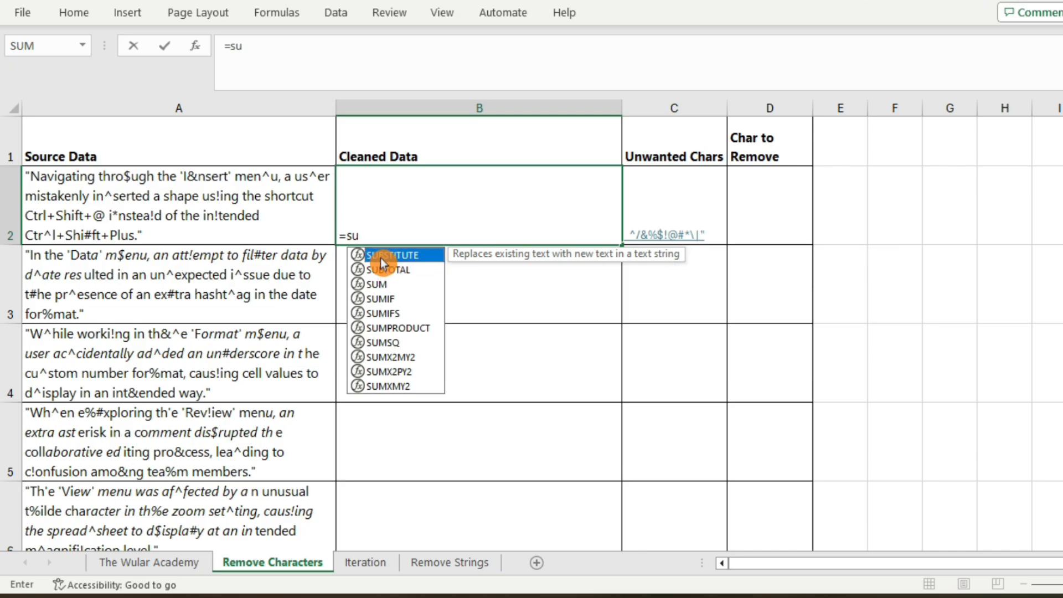
# Enter =SUBSTITUTE(A2:A6,"-","") in cell B2 of the Cleaned Data column.
pyautogui.press('Tab')
pyautogui.moveTo(227, 189); pyautogui.dragTo(221, 501)
pyautogui.write(',')
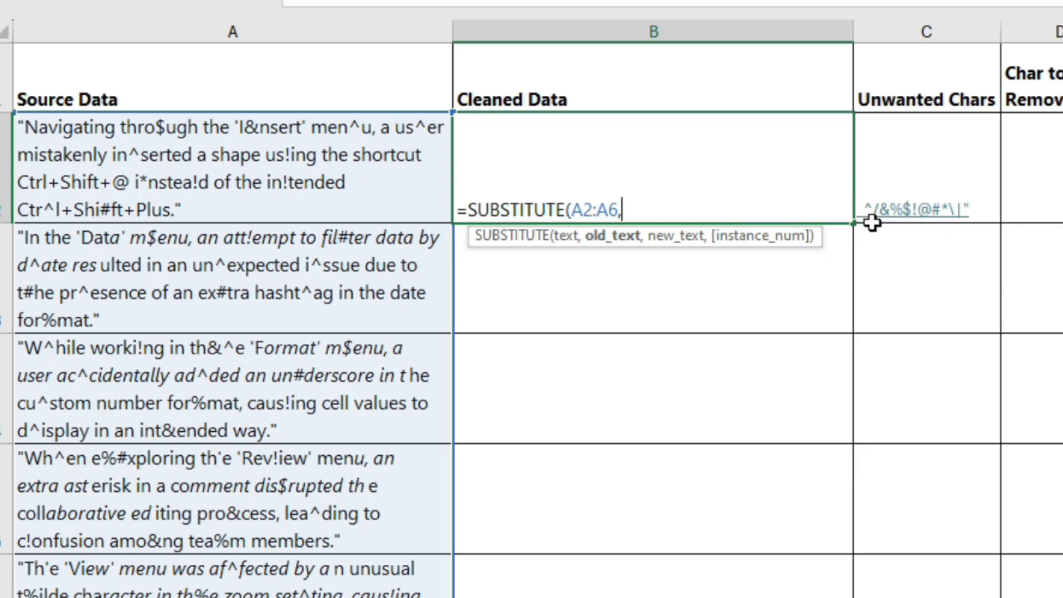
pyautogui.write('"-",')
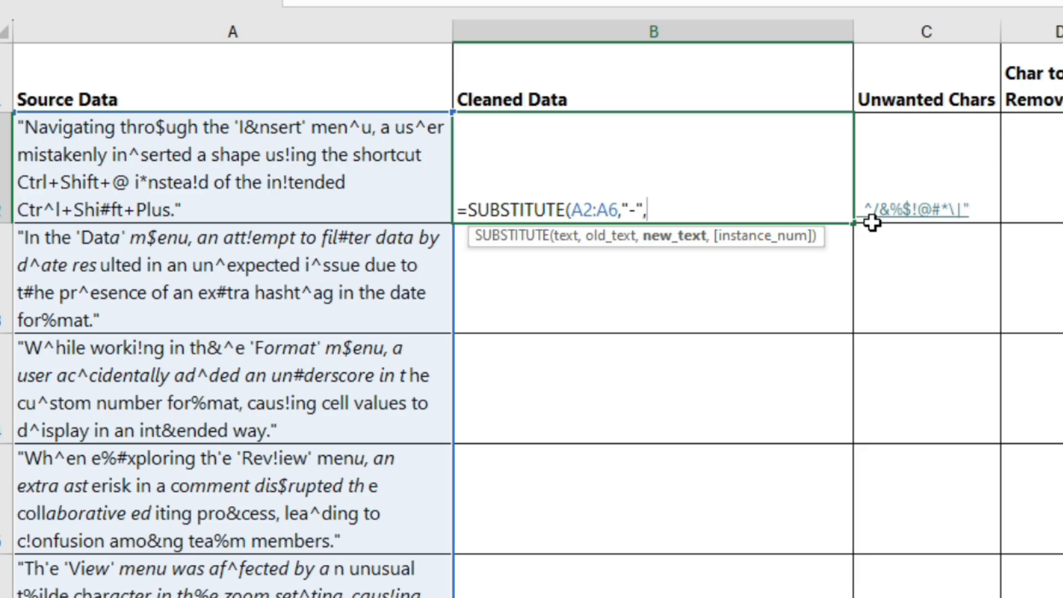
pyautogui.write('"")')
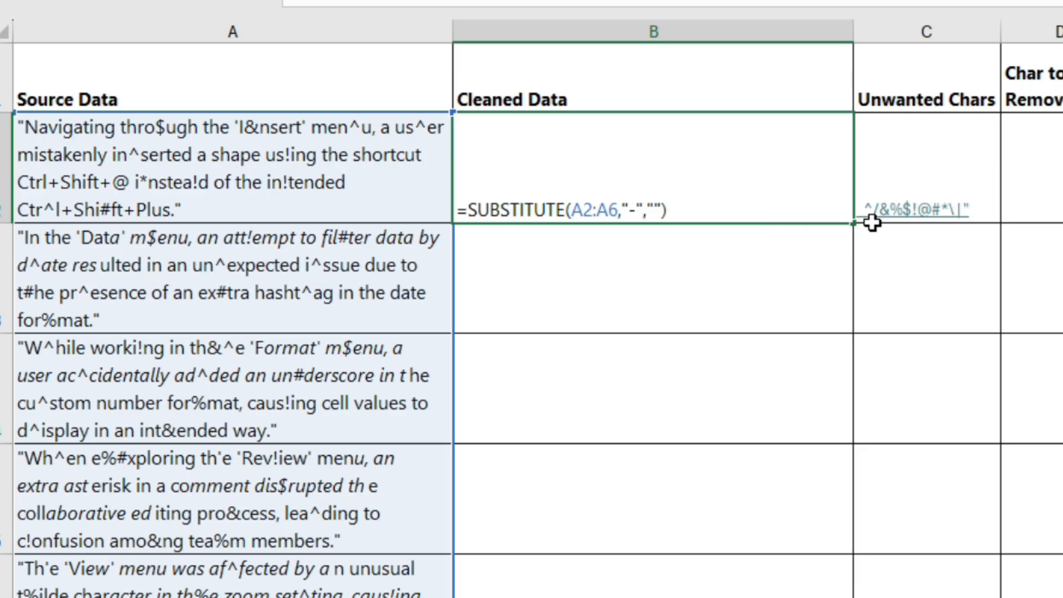
pyautogui.press('Return')
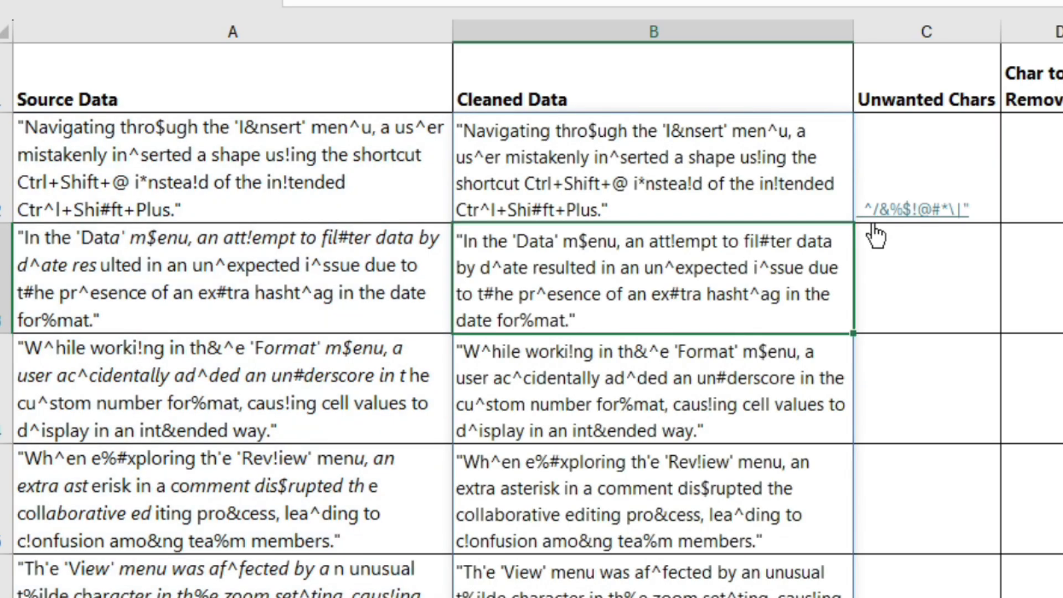
# Copy the SUBSTITUTE results in B2:B6 and paste them as values only at A1 of a new sheet.
pyautogui.scroll(-1, 701, 164)
pyautogui.scroll(1, 679, 154)
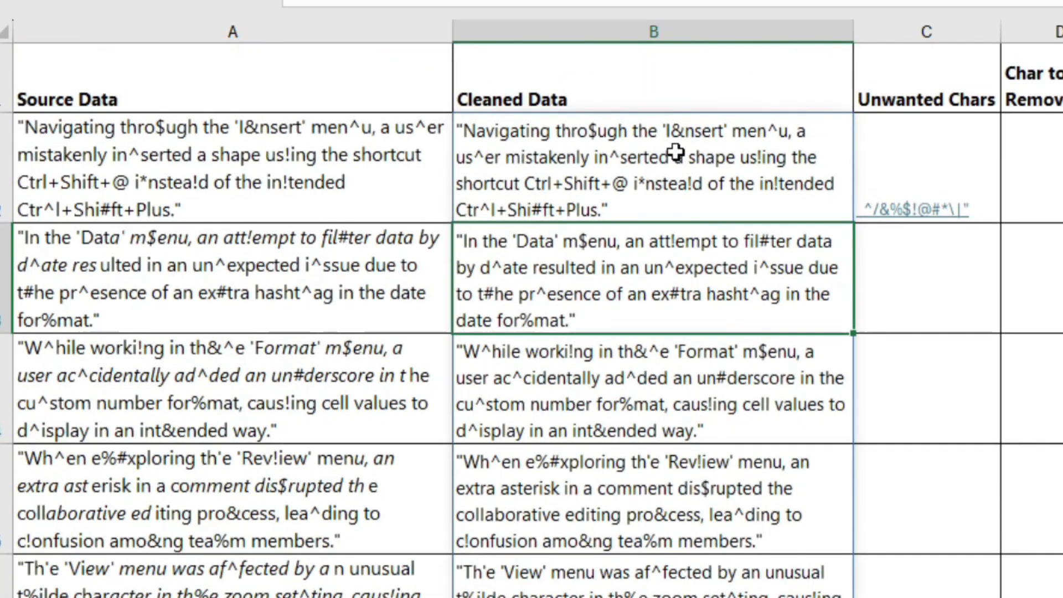
pyautogui.moveTo(675, 153); pyautogui.dragTo(656, 557)
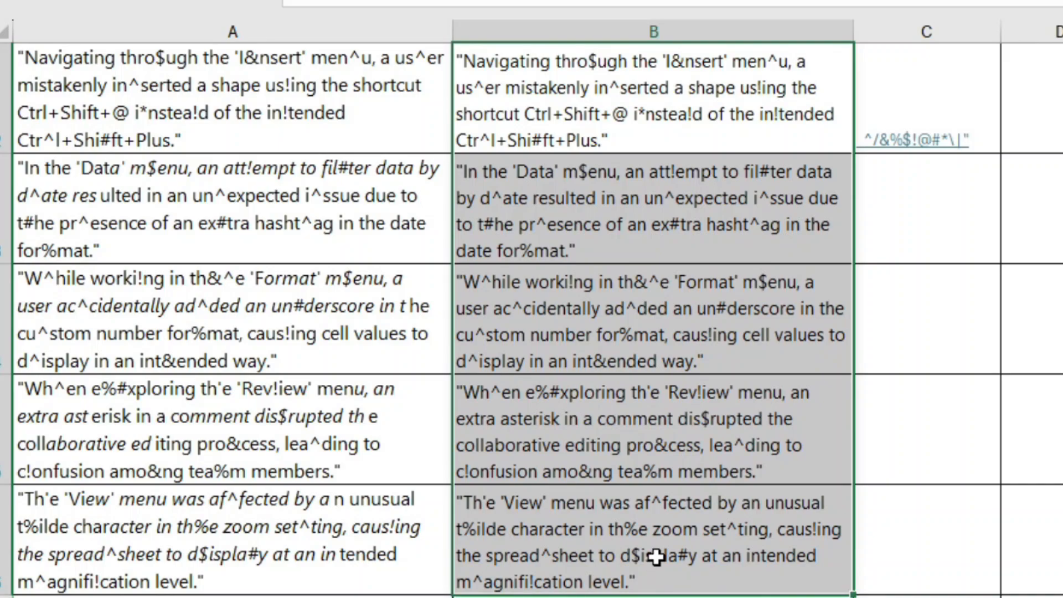
pyautogui.scroll(1, 647, 277)
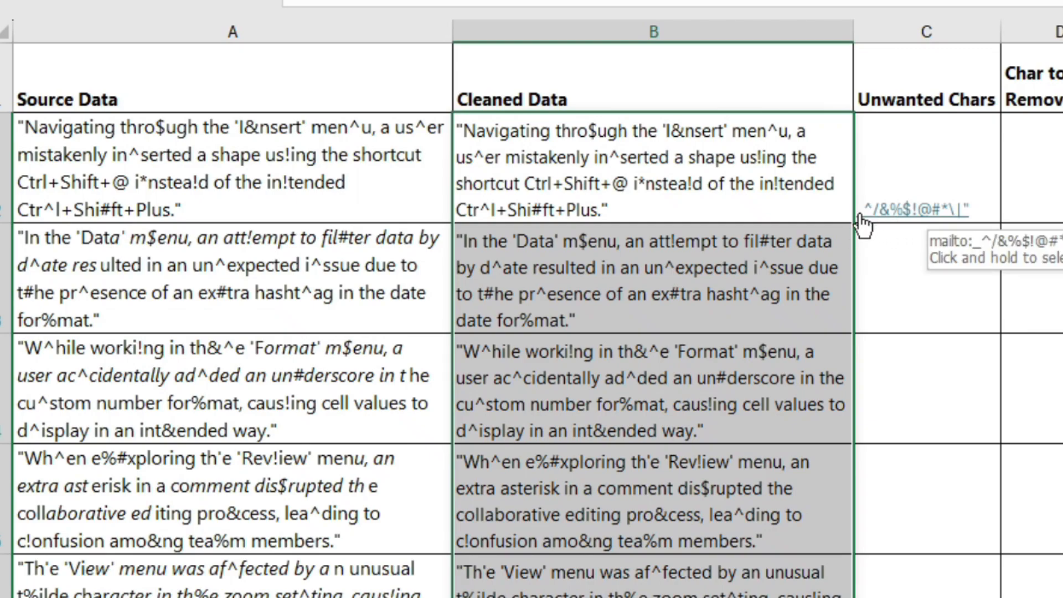
pyautogui.moveTo(573, 150); pyautogui.dragTo(615, 588)
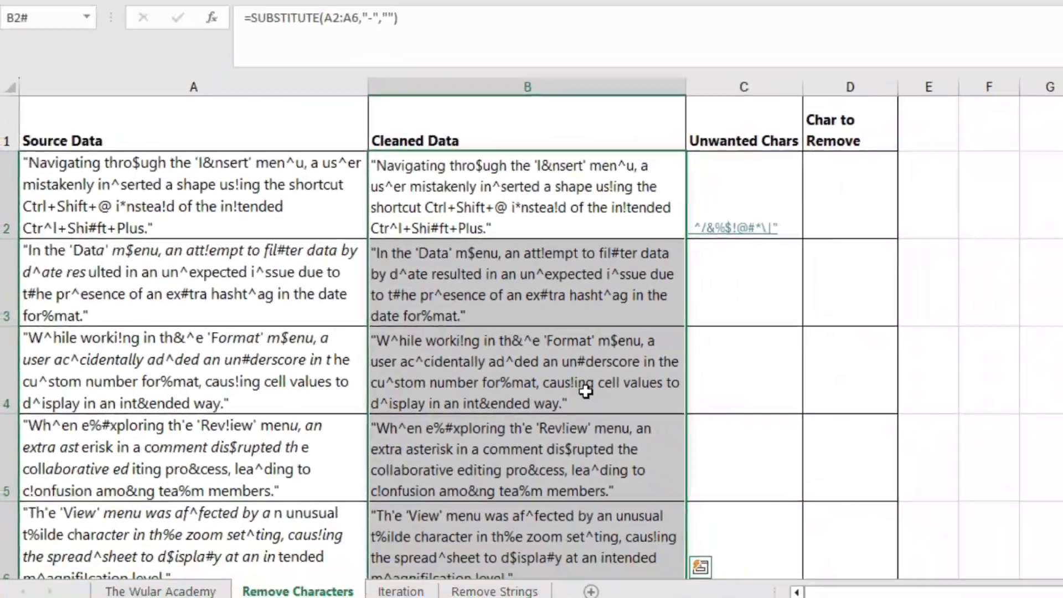
pyautogui.hotkey('ctrl', 'c')
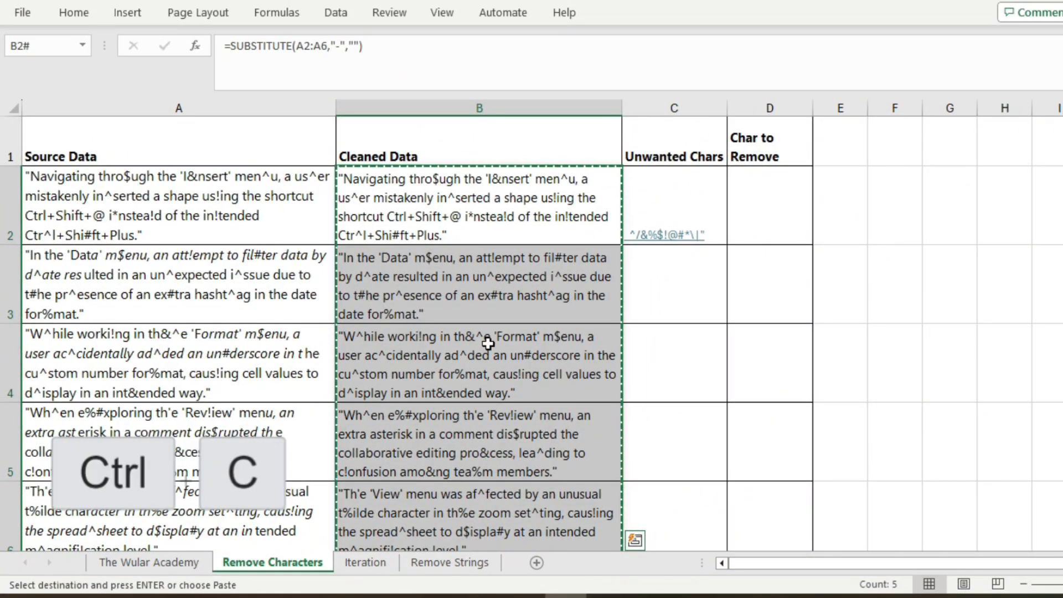
pyautogui.click(541, 564)
pyautogui.hotkey('ctrl', 'v')
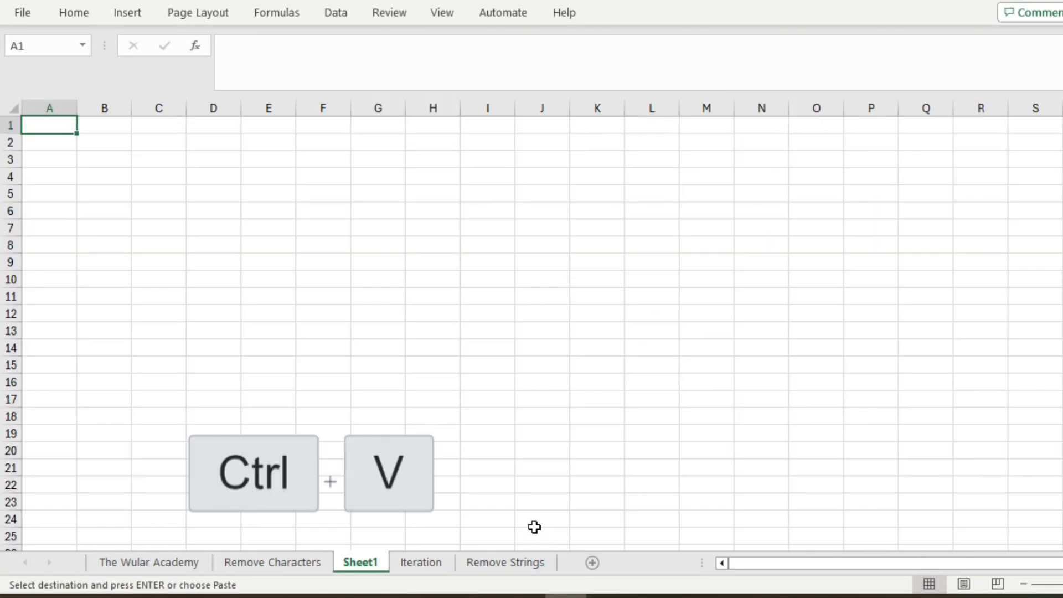
pyautogui.click(98, 541)
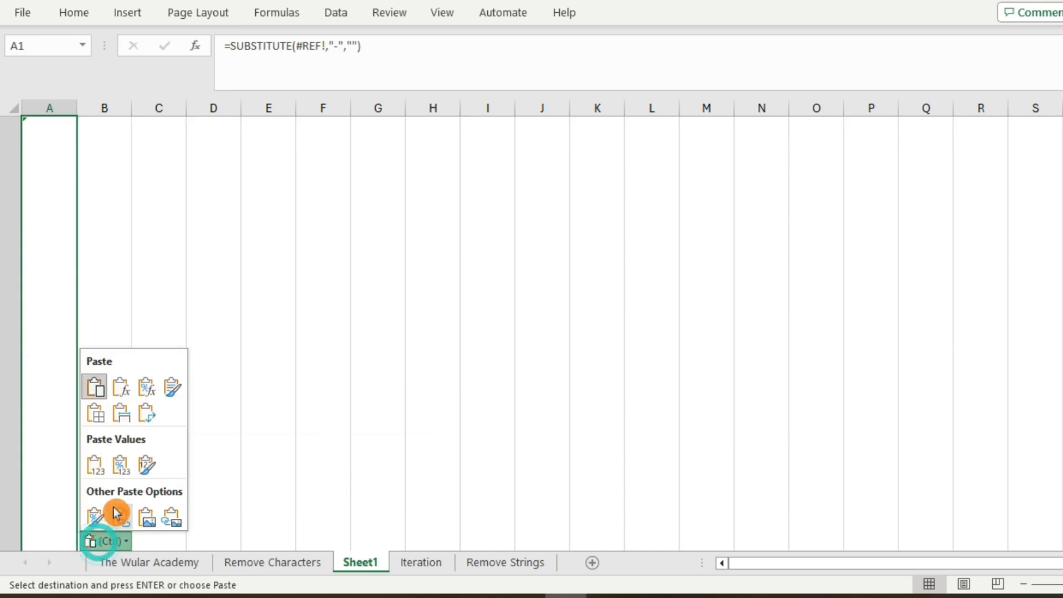
pyautogui.click(96, 465)
# Widen column A on the new sheet and wrap the text of the pasted sentences.
pyautogui.moveTo(72, 105); pyautogui.dragTo(309, 93)
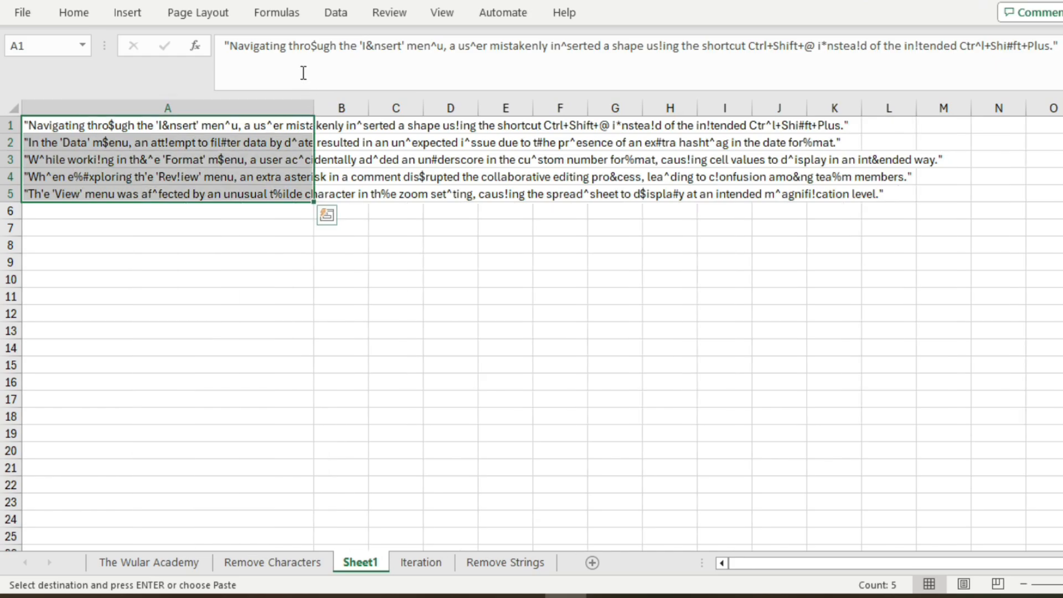
pyautogui.click(73, 12)
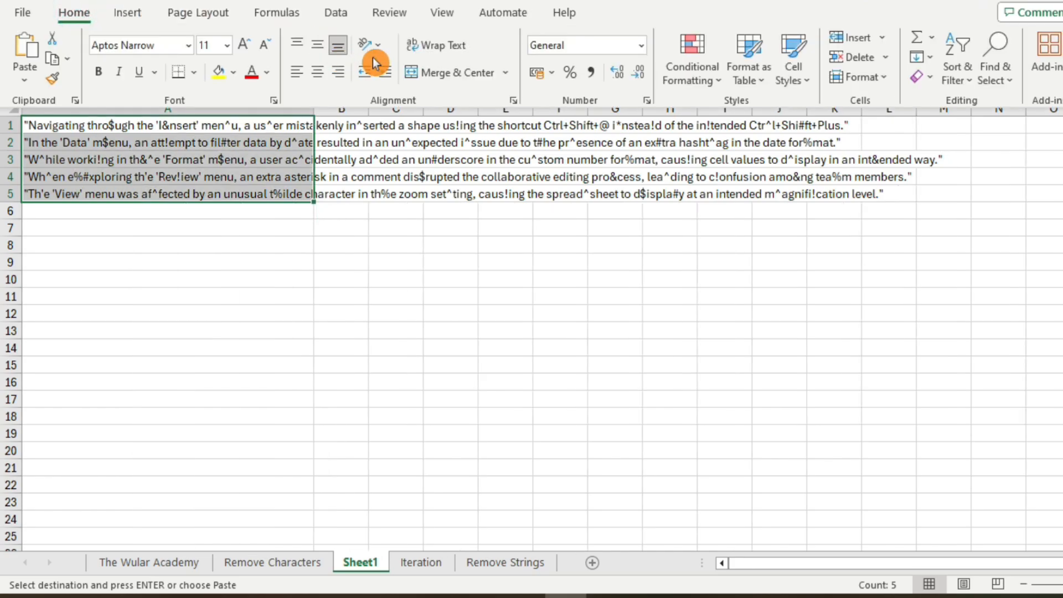
pyautogui.click(460, 41)
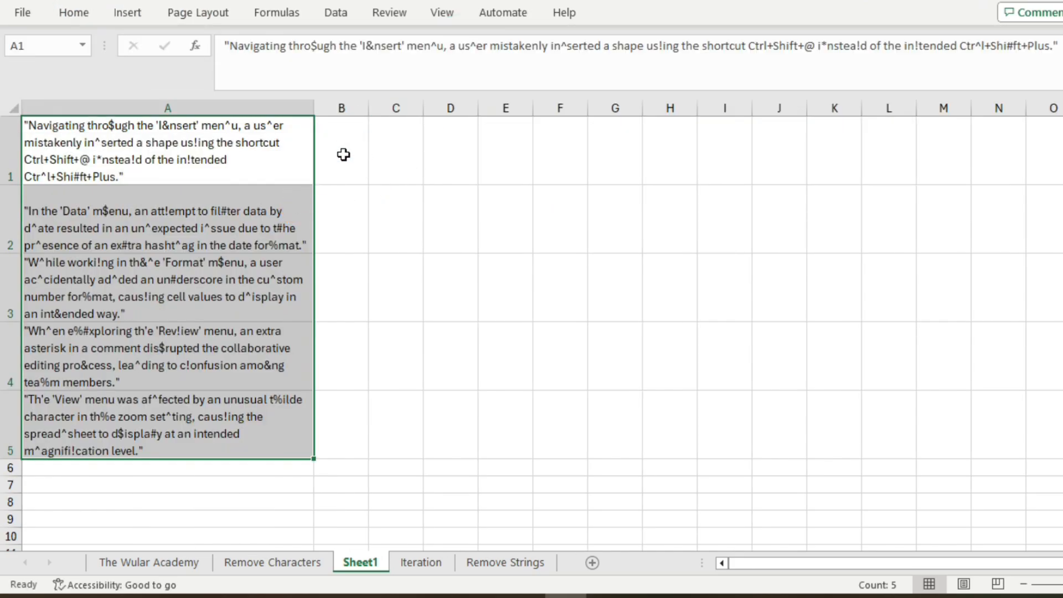
# Enter =SUBSTITUTE(A1:A5,"^","") in cell B1 of Sheet1 to strip the carets from the pasted sentences.
pyautogui.click(344, 155)
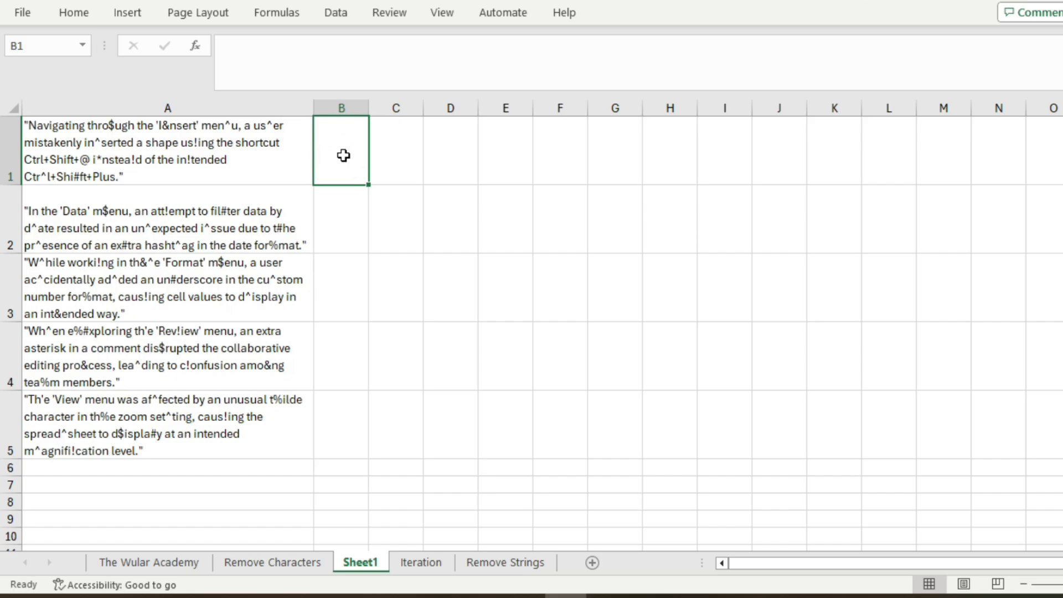
pyautogui.write('=sub')
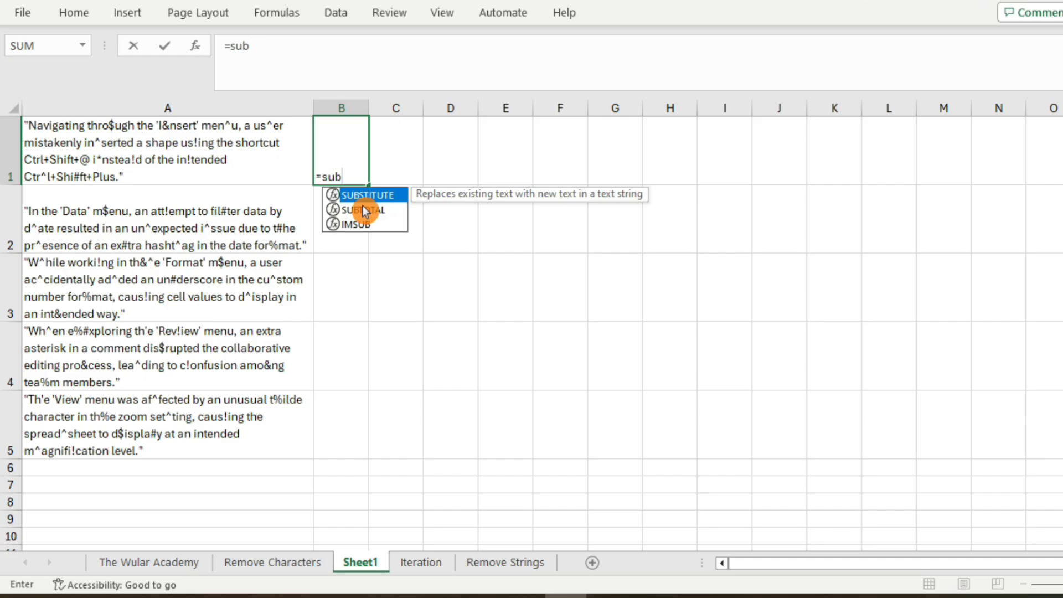
pyautogui.press('Tab')
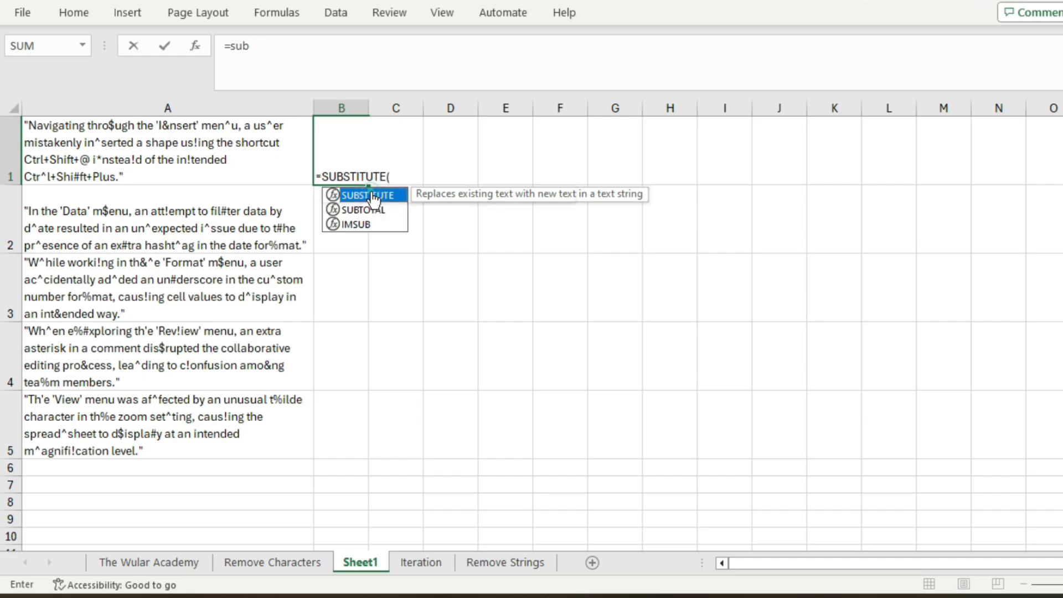
pyautogui.moveTo(166, 136); pyautogui.dragTo(183, 445)
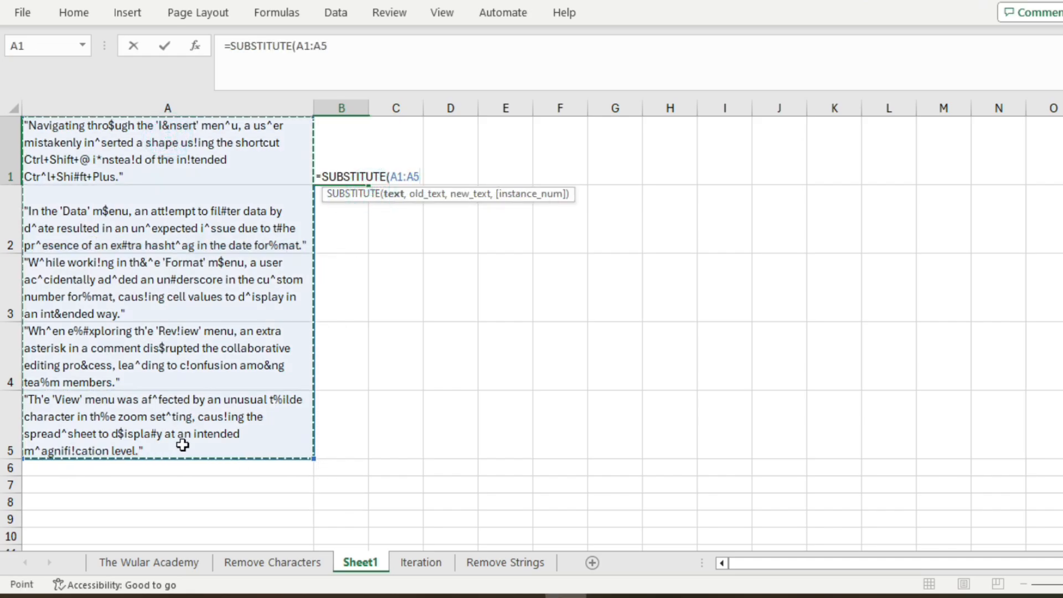
pyautogui.write(',"^')
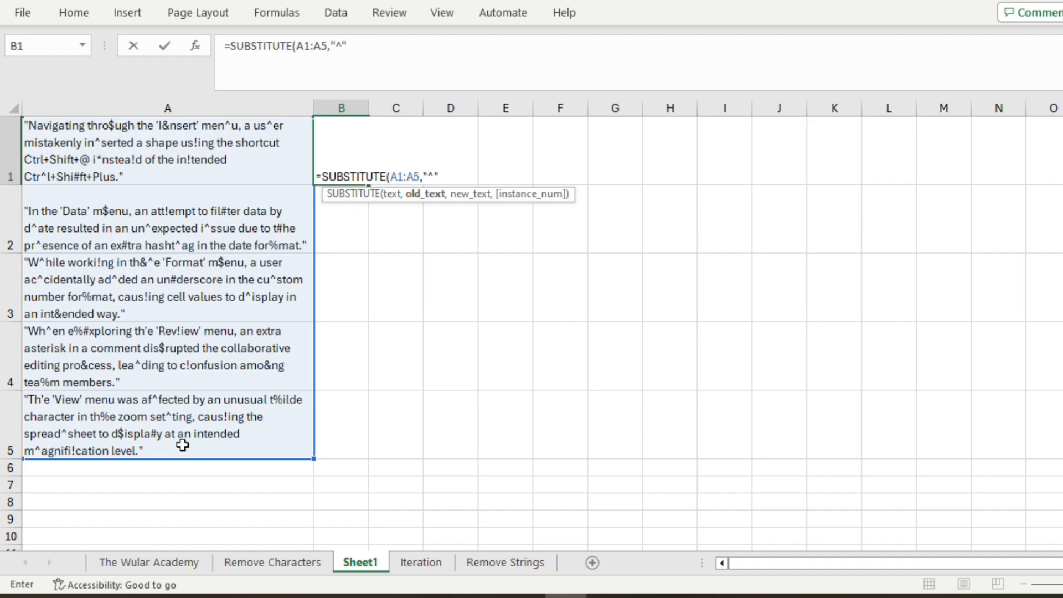
pyautogui.write('",')
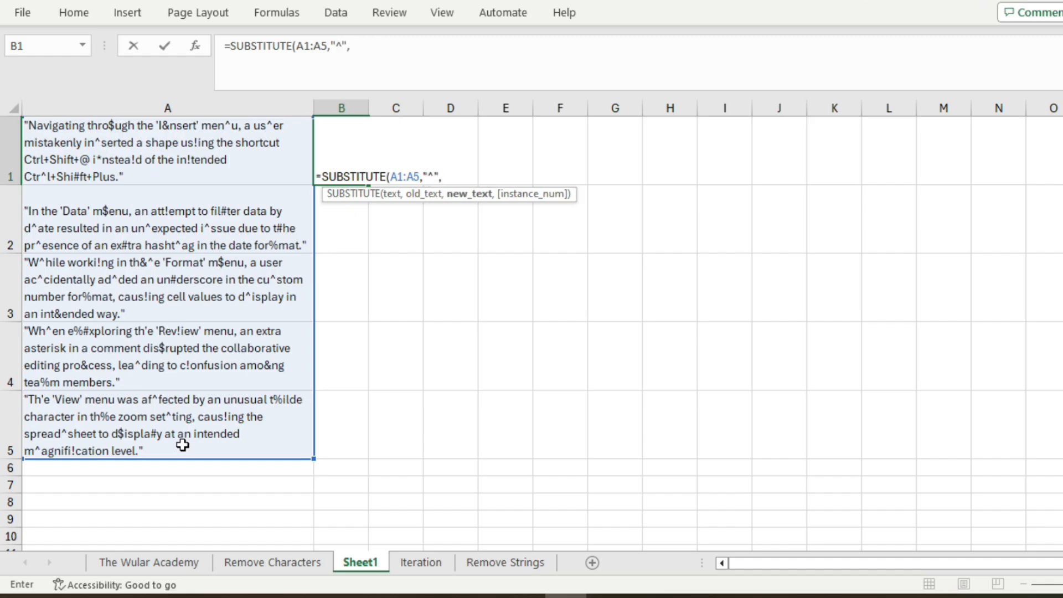
pyautogui.write('"")')
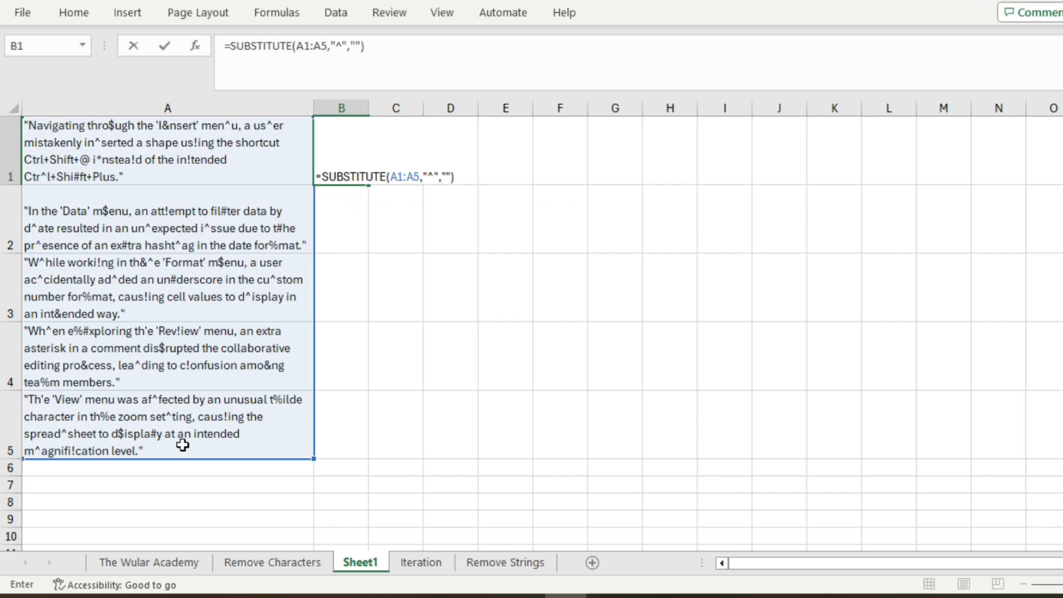
pyautogui.press('Return')
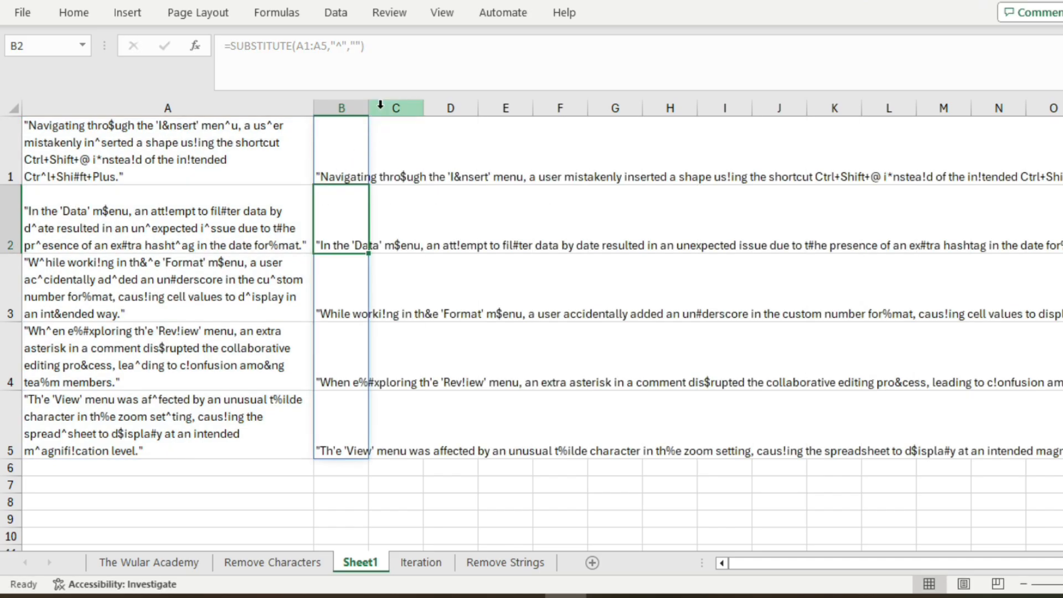
# Widen column B on Sheet1 and wrap the text of the SUBSTITUTE results in B1:B5.
pyautogui.moveTo(368, 108); pyautogui.dragTo(721, 108)
pyautogui.click(581, 142)
pyautogui.moveTo(594, 331); pyautogui.dragTo(509, 391)
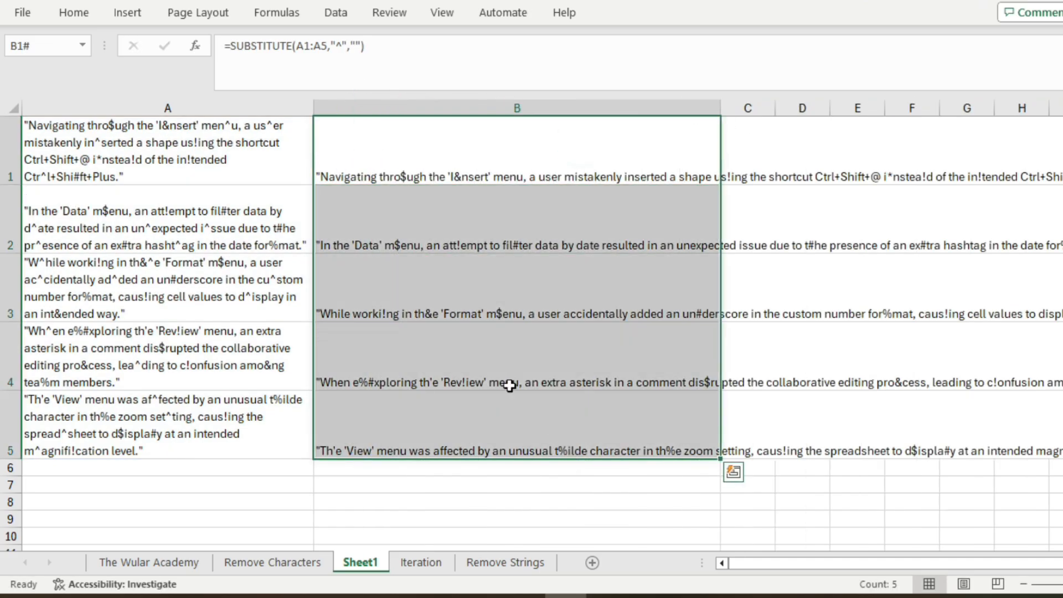
pyautogui.click(74, 12)
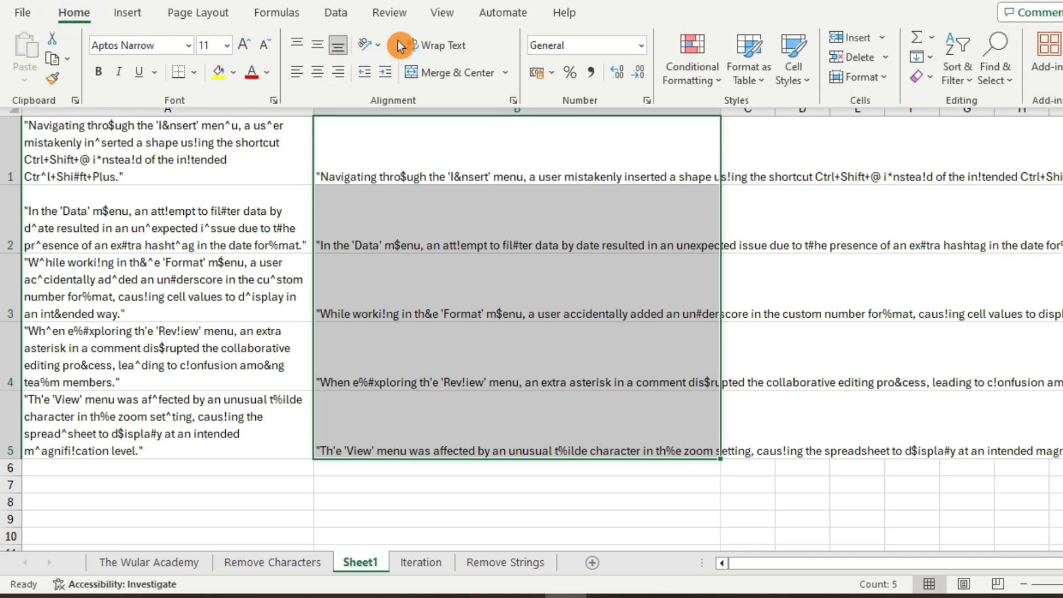
pyautogui.click(416, 45)
# Copy the caret-free results to A1 of a new sheet as values only, with column A widened and the text wrapped.
pyautogui.hotkey('ctrl', 'c')
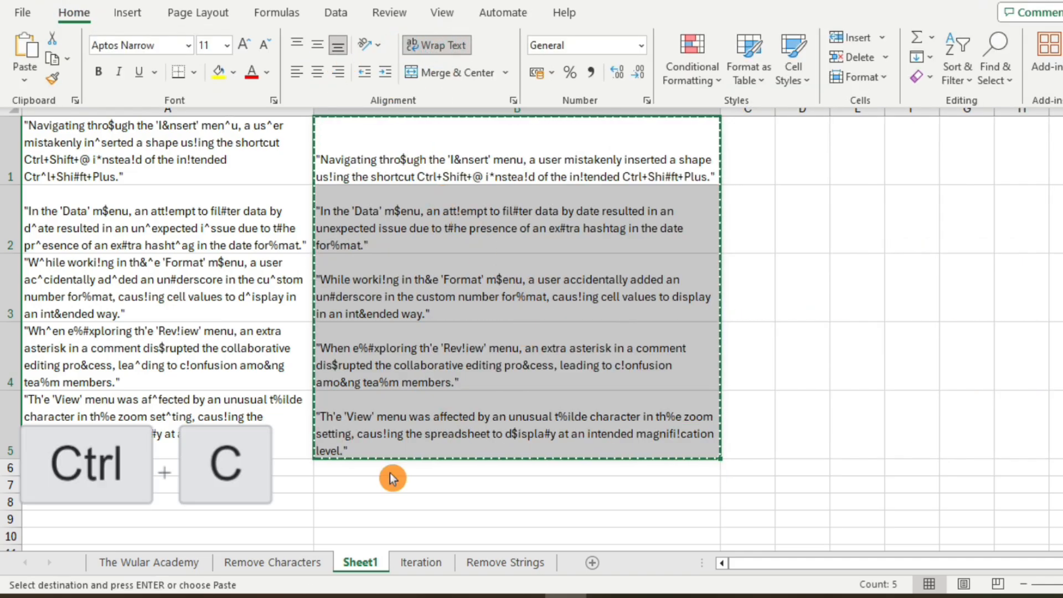
pyautogui.click(593, 562)
pyautogui.hotkey('ctrl', 'v')
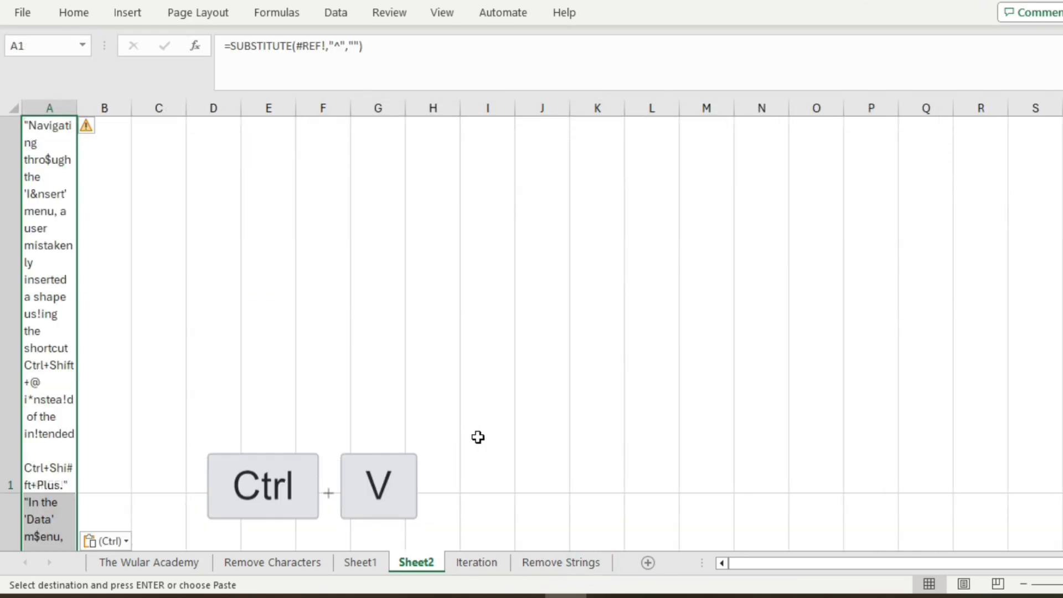
pyautogui.click(107, 541)
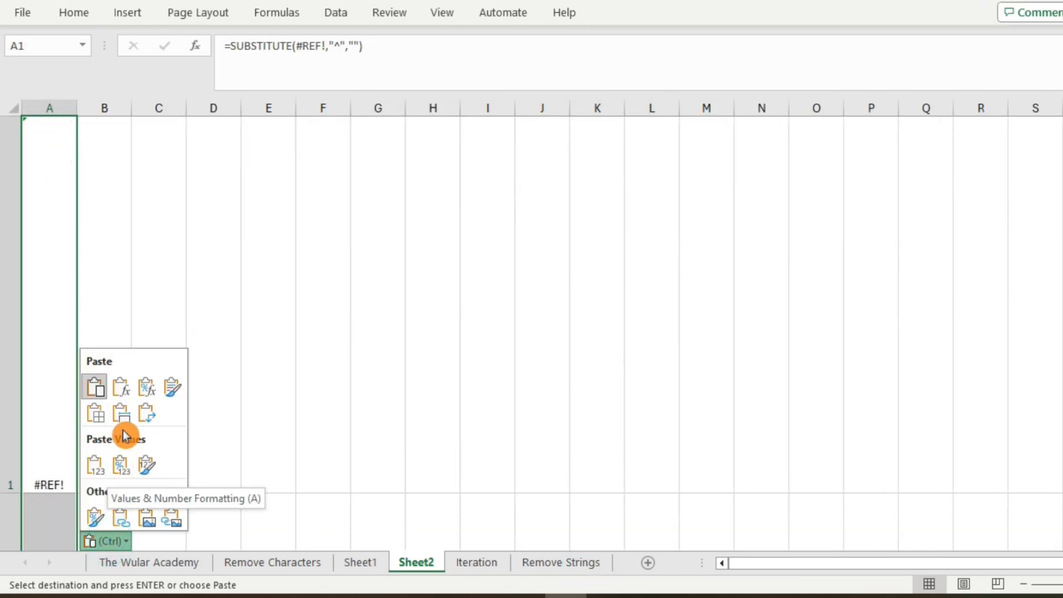
pyautogui.click(100, 468)
pyautogui.moveTo(79, 105); pyautogui.dragTo(253, 104)
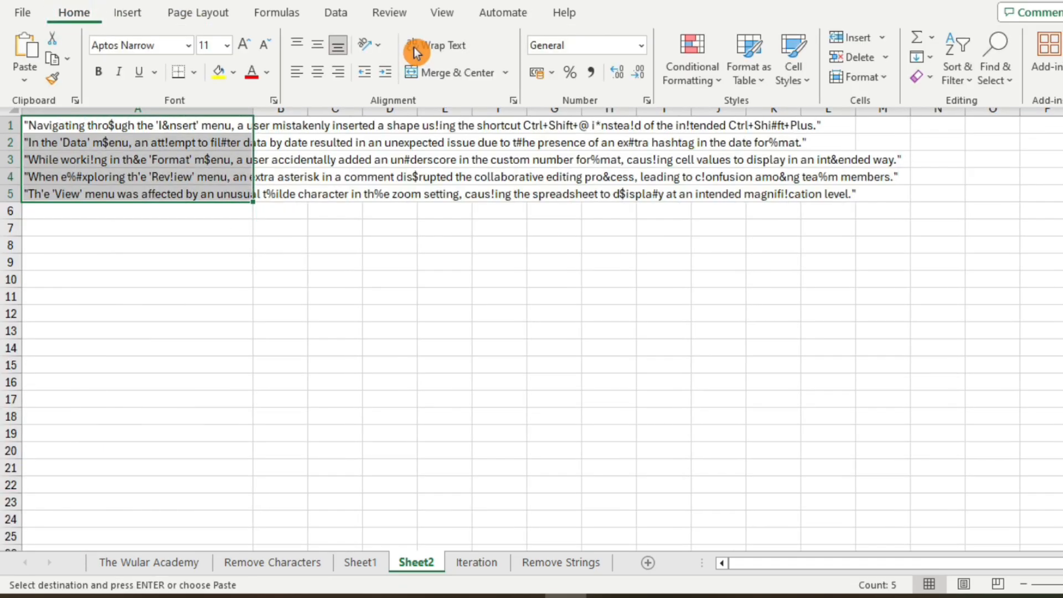
pyautogui.click(429, 47)
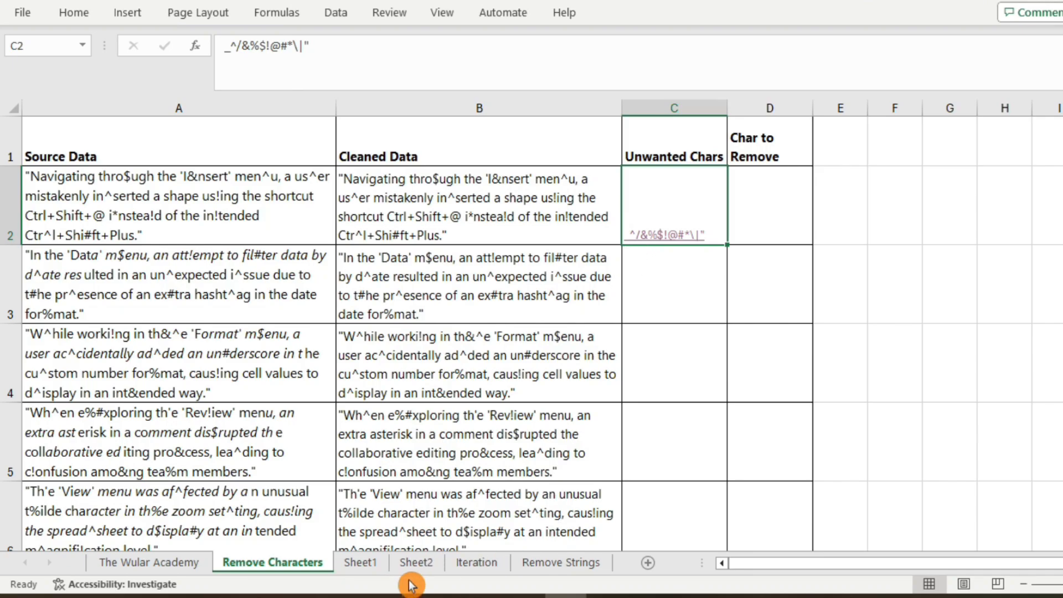
# Enter =SUBSTITUTE(A1:A5,"/","") in cell B1 of Sheet2 to strip the slashes from the sentences.
pyautogui.click(421, 563)
pyautogui.click(285, 159)
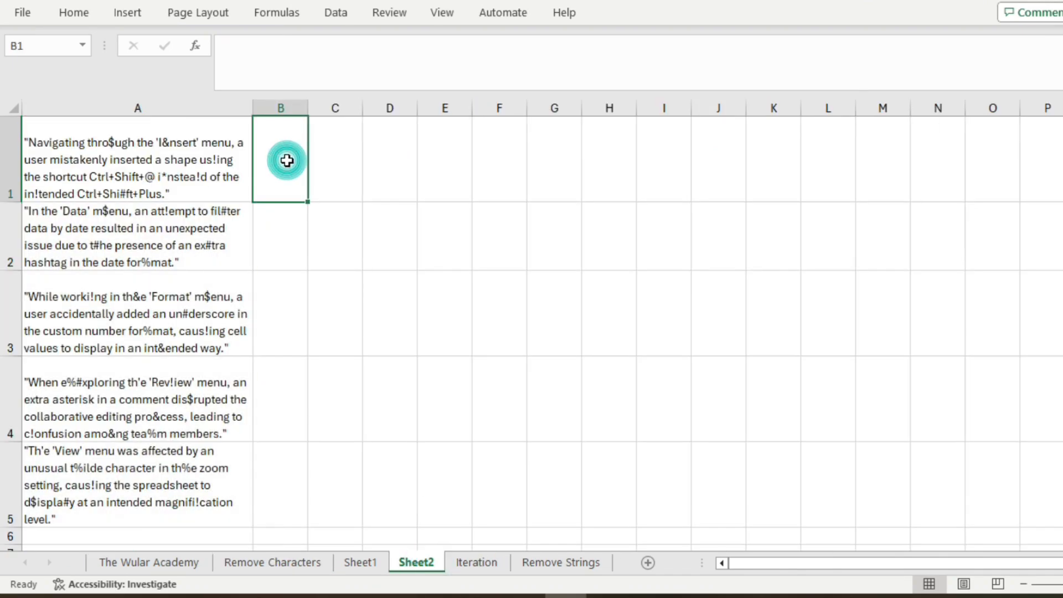
pyautogui.write('=sub')
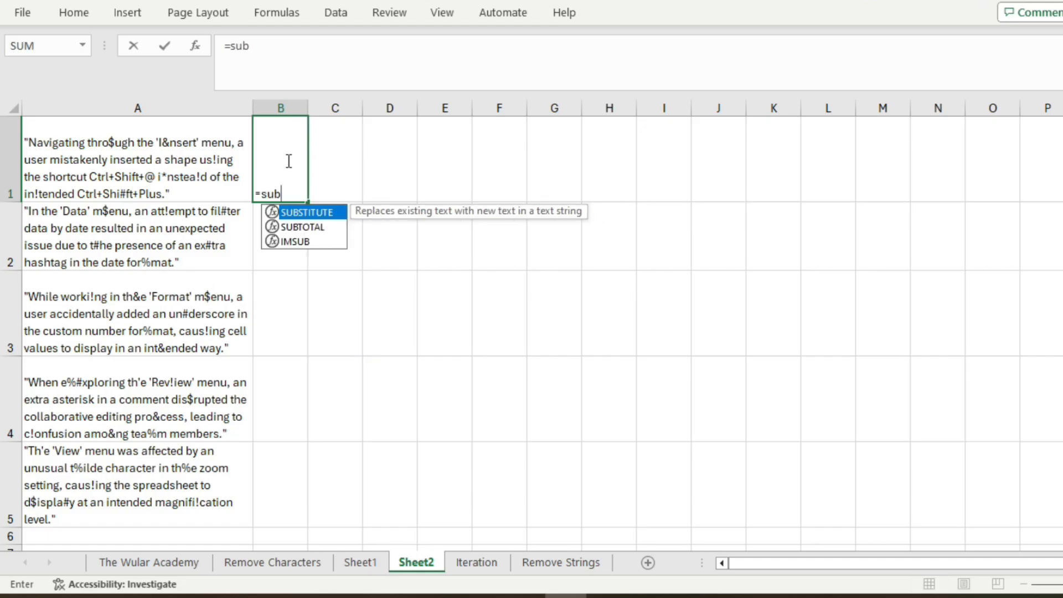
pyautogui.doubleClick(327, 214)
pyautogui.click(147, 159)
pyautogui.moveTo(149, 212); pyautogui.dragTo(151, 468)
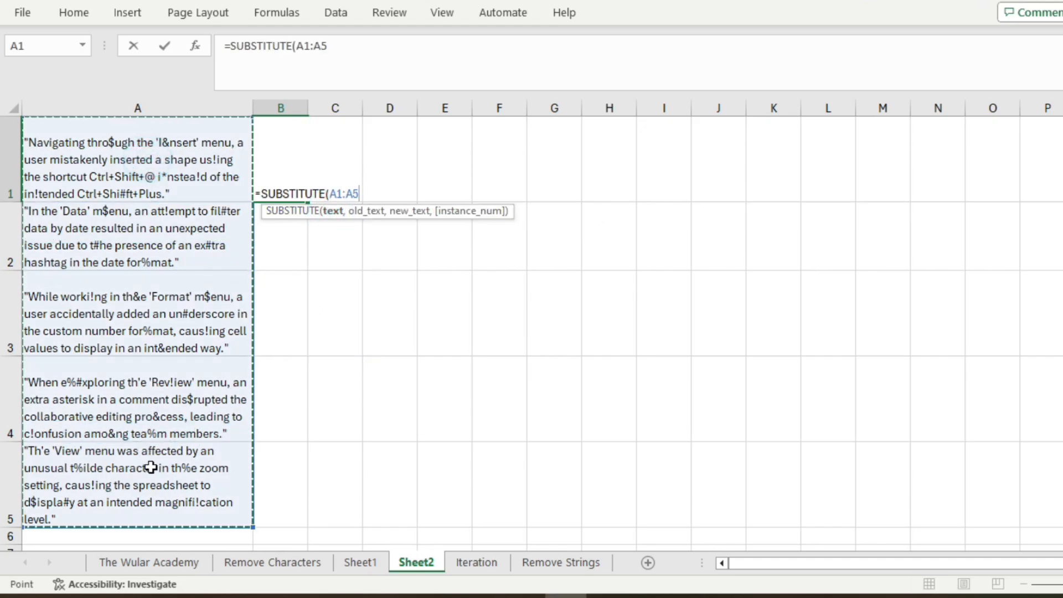
pyautogui.write(',"/')
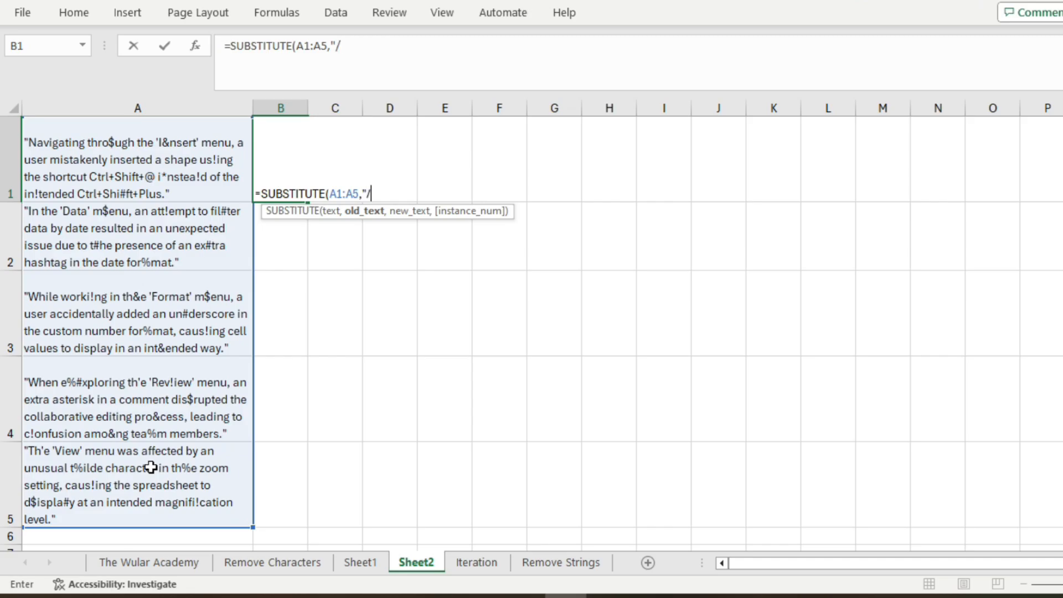
pyautogui.write('",')
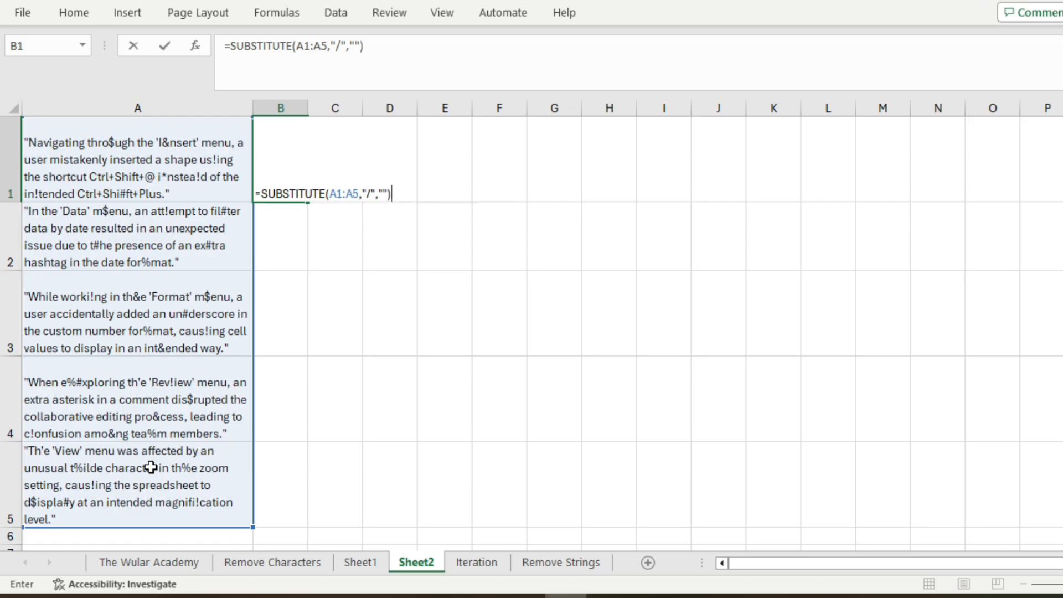
pyautogui.press('Return')
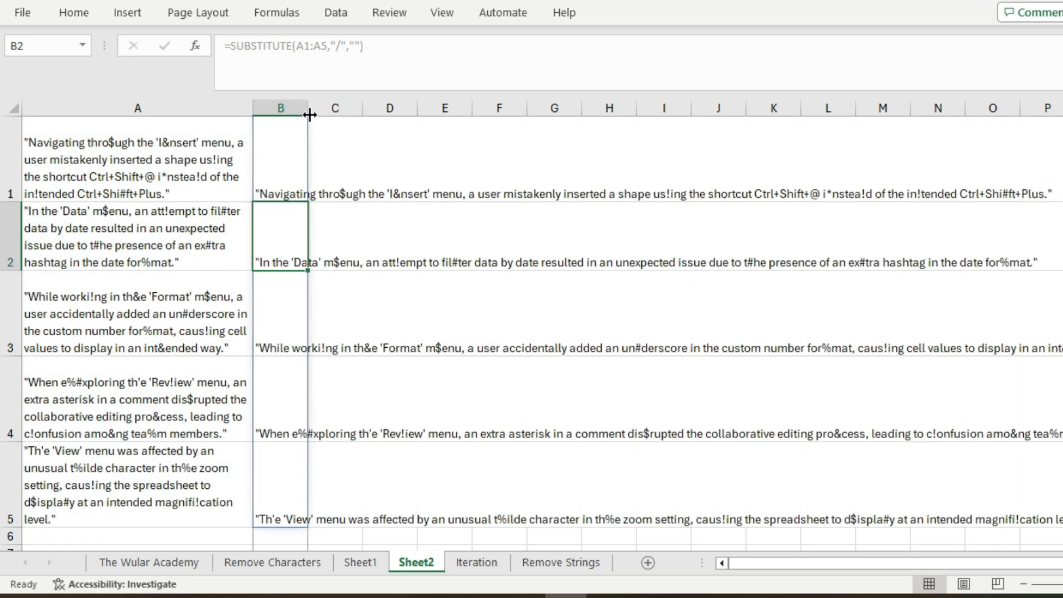
# Widen column B on Sheet2 and wrap the text of the slash-removal results in B1:B5.
pyautogui.moveTo(308, 111); pyautogui.dragTo(421, 499)
pyautogui.click(70, 11)
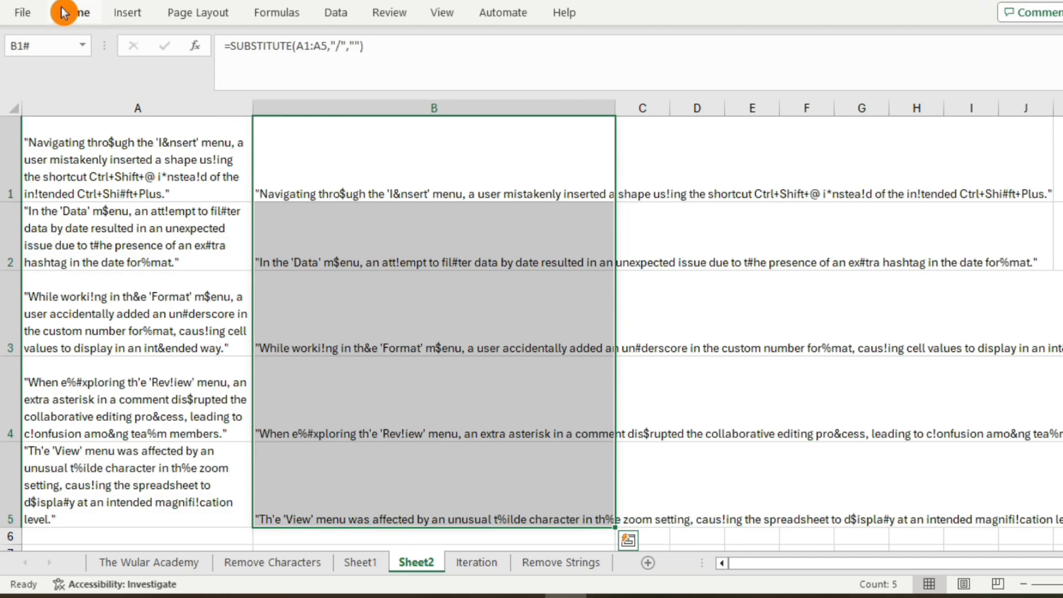
pyautogui.click(439, 50)
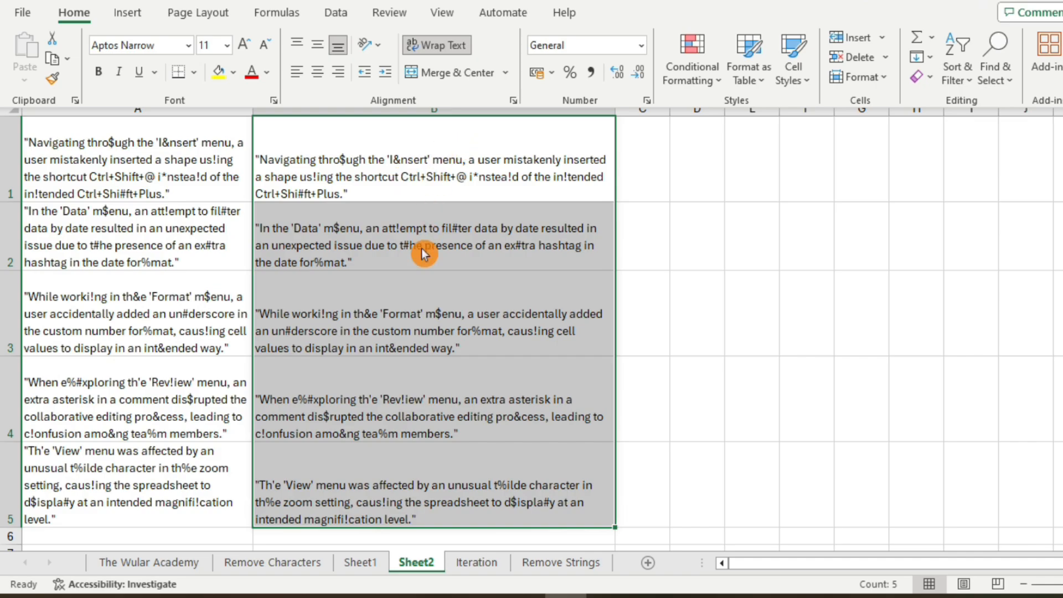
pyautogui.hotkey('ctrl', 'F1')
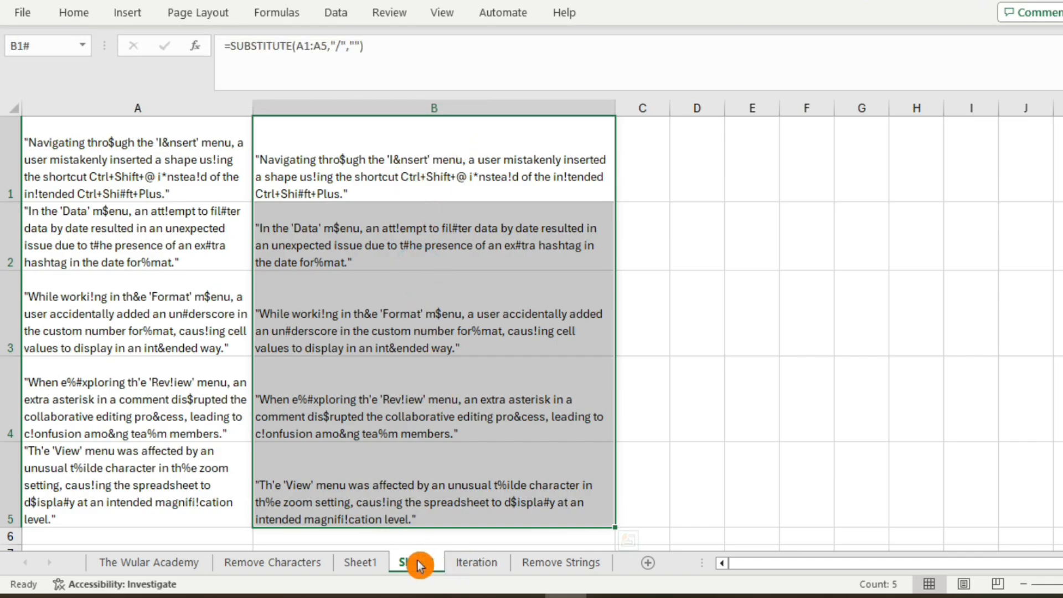
# Delete the temporary worksheets Sheet2 and Sheet1 from the workbook.
pyautogui.rightClick(417, 560)
pyautogui.click(469, 298)
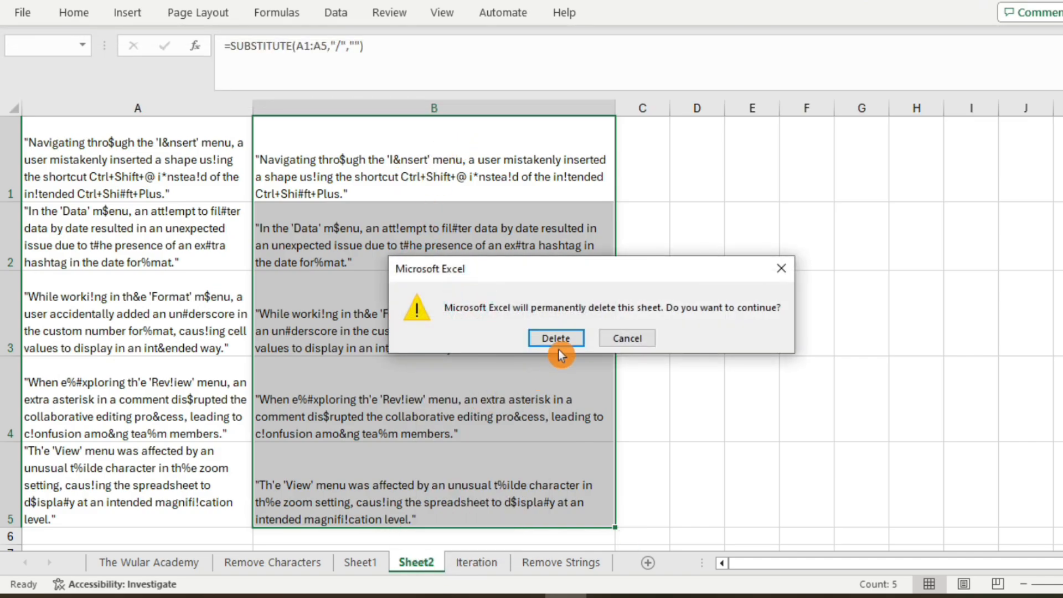
pyautogui.click(556, 337)
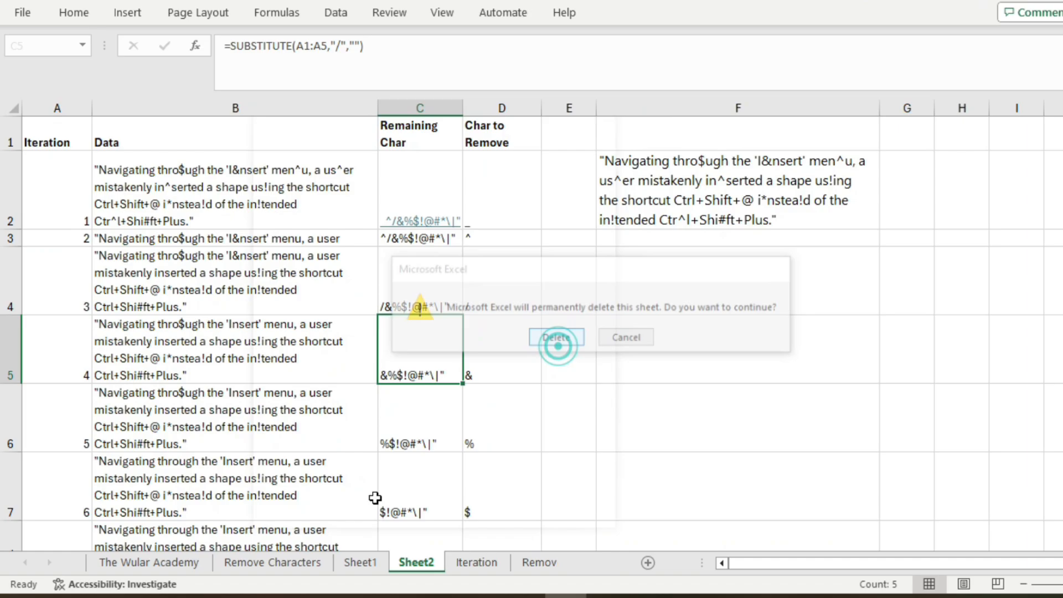
pyautogui.rightClick(377, 564)
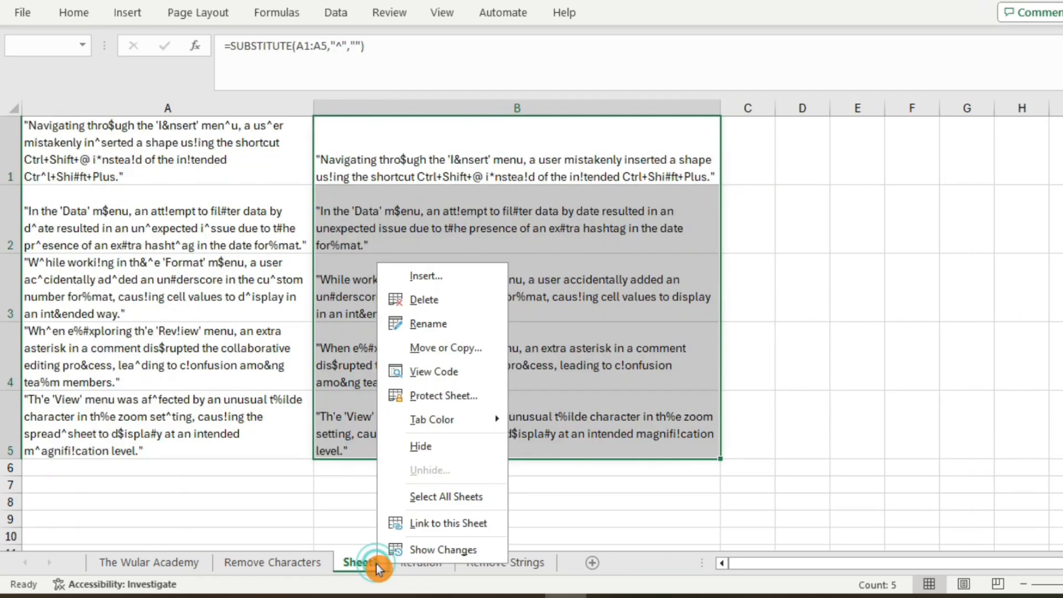
pyautogui.click(451, 299)
pyautogui.click(623, 337)
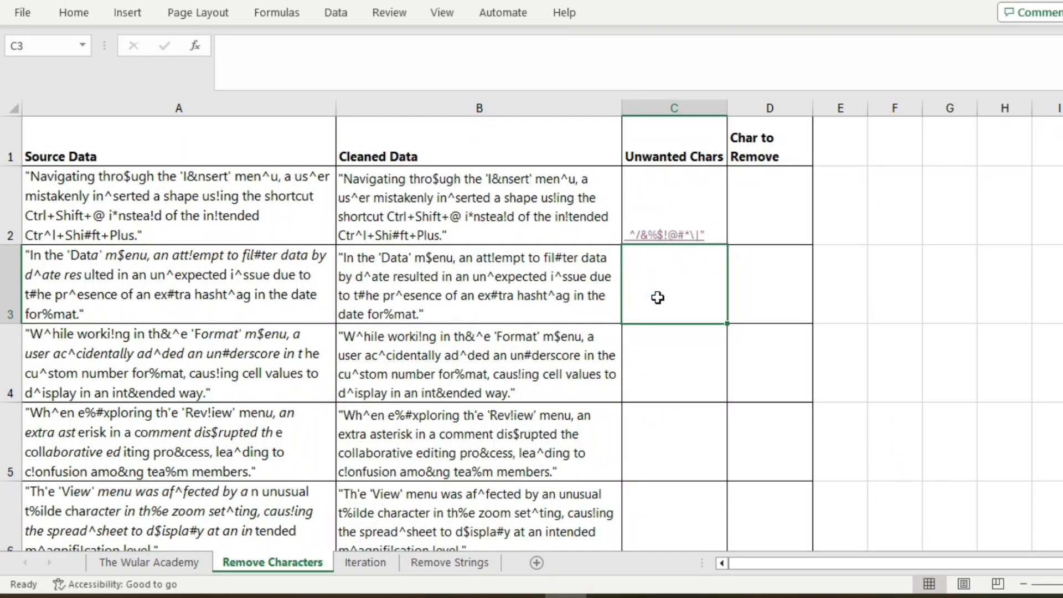
# Enter =RIGHT(C2,LEN(C2)-1) in cell C3 of the Unwanted Chars column to drop the first character of the list.
pyautogui.write('ri')
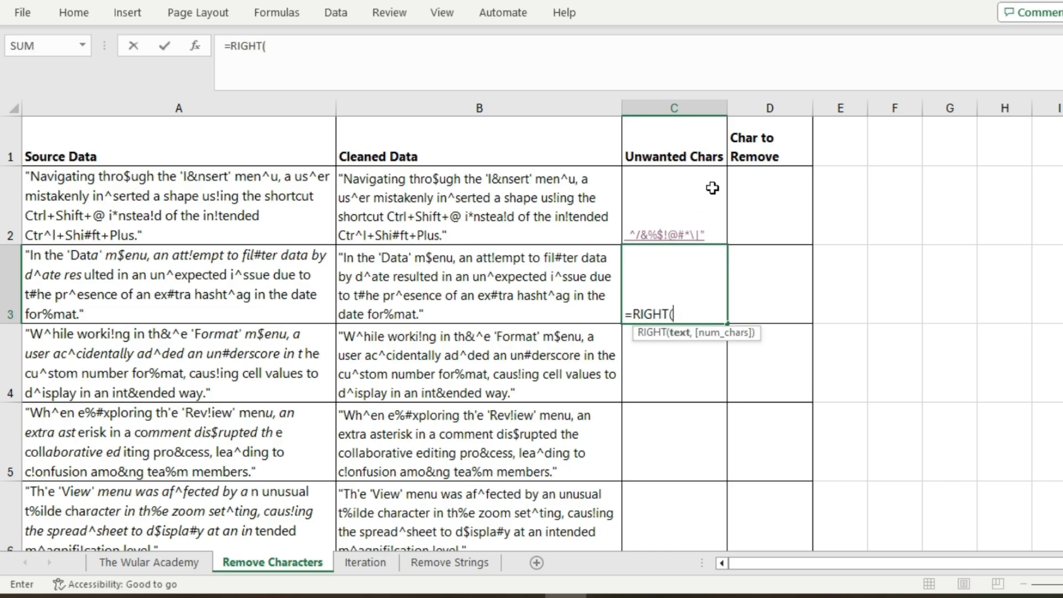
pyautogui.click(710, 206)
pyautogui.write(',')
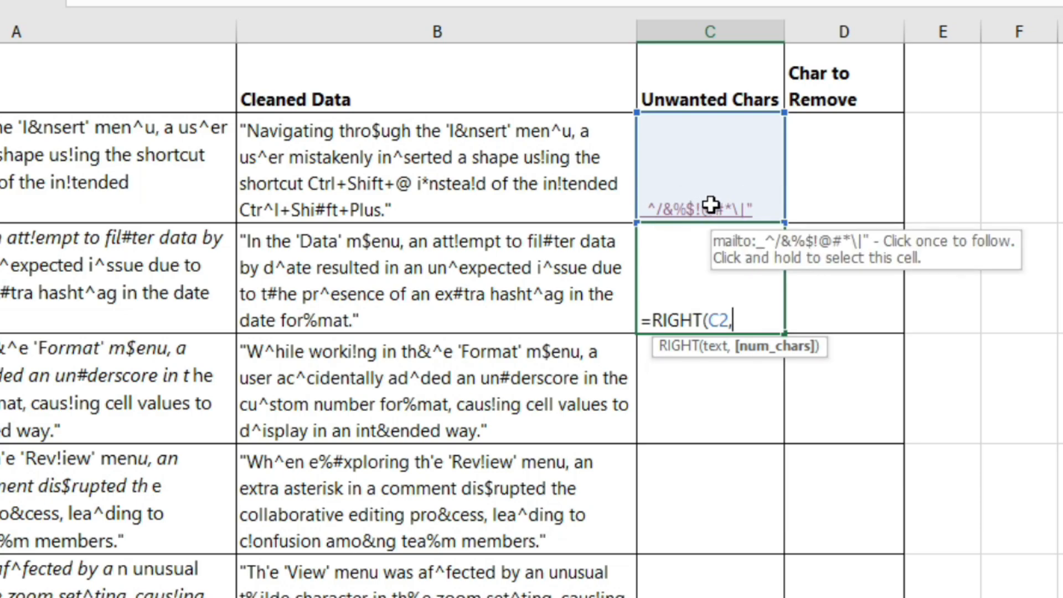
pyautogui.write('len')
pyautogui.click(785, 375)
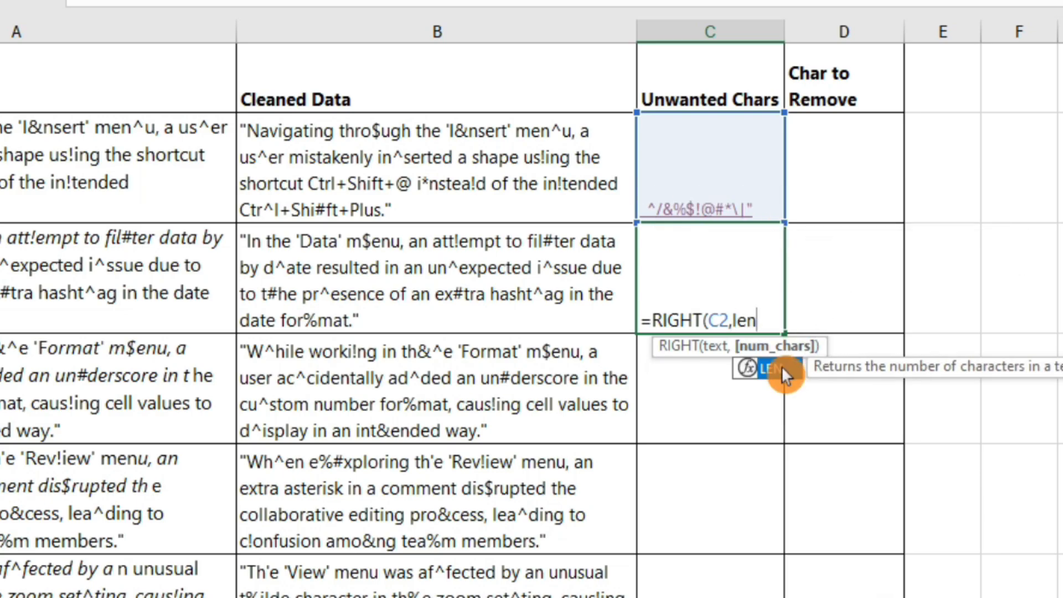
pyautogui.click(785, 375)
pyautogui.click(765, 184)
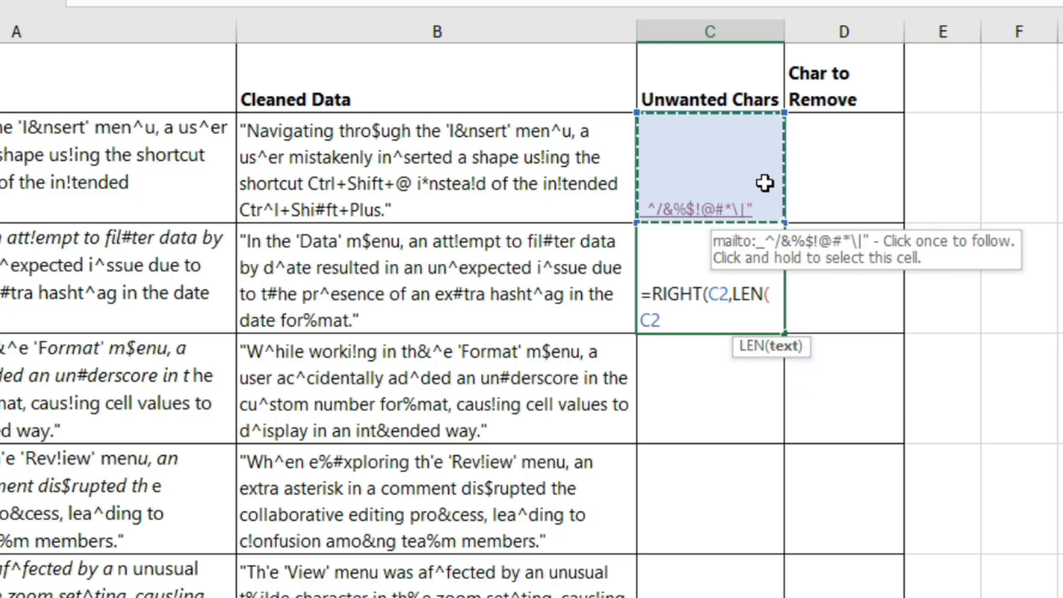
pyautogui.write(')')
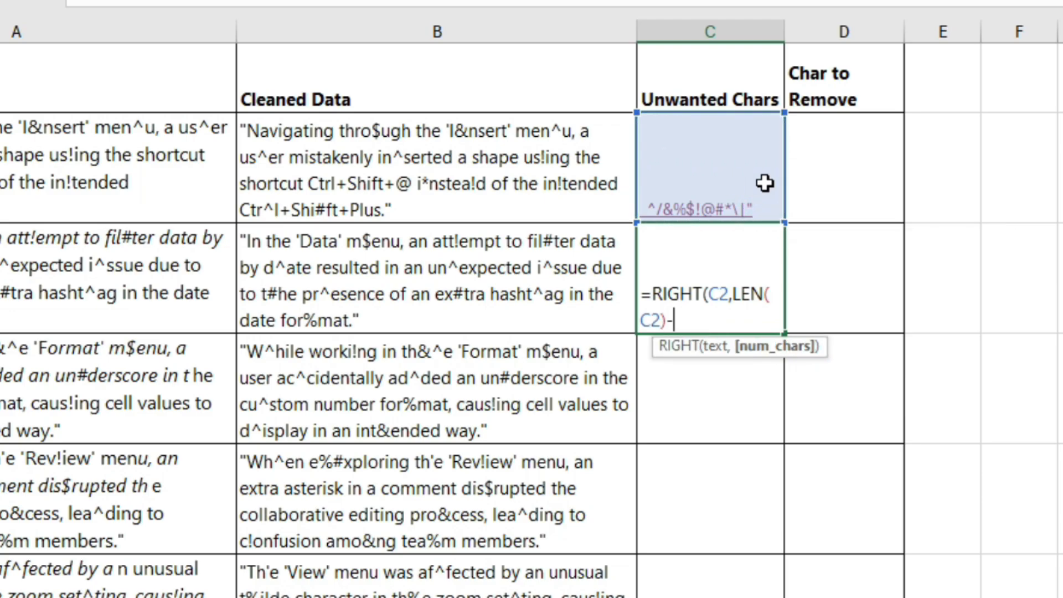
pyautogui.write('-1)')
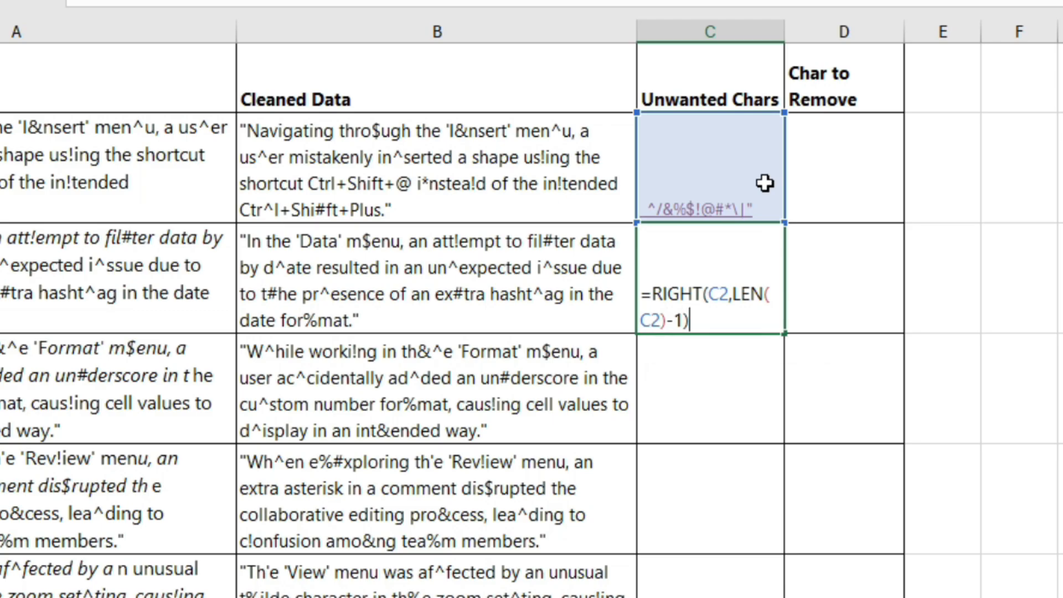
pyautogui.press('Return')
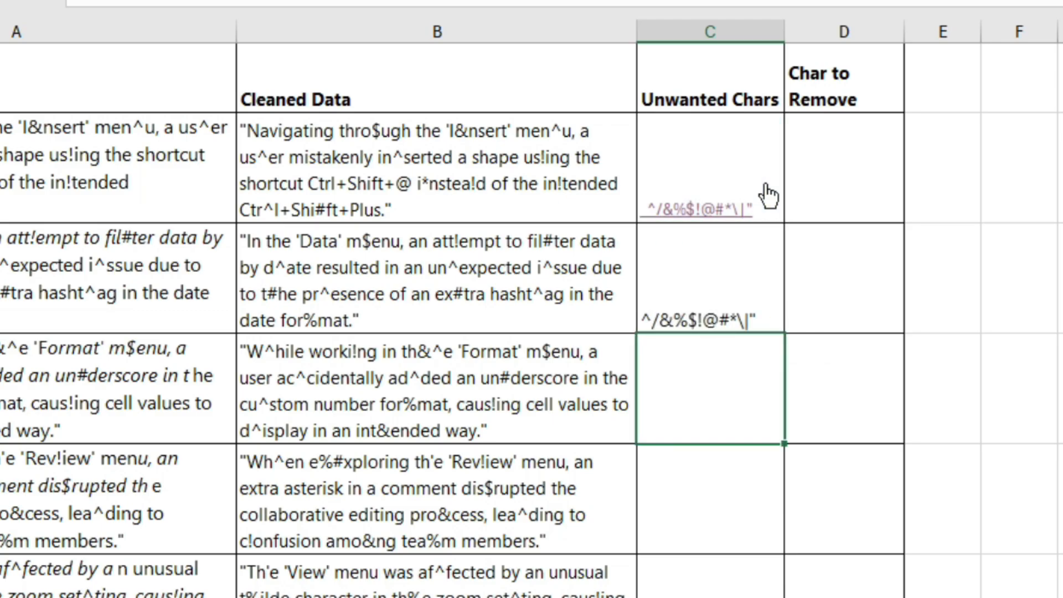
# Fill the RIGHT/LEN formula from C3 down the rest of the Unwanted Chars column.
pyautogui.click(763, 286)
pyautogui.scroll(-1, 779, 335)
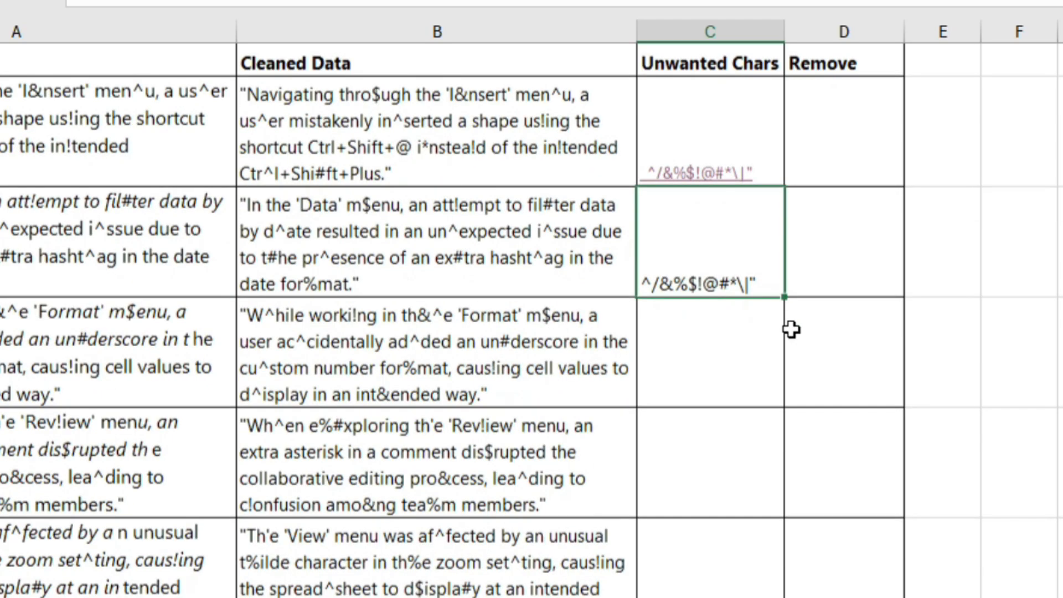
pyautogui.moveTo(791, 265); pyautogui.dragTo(791, 591)
pyautogui.scroll(2, 791, 444)
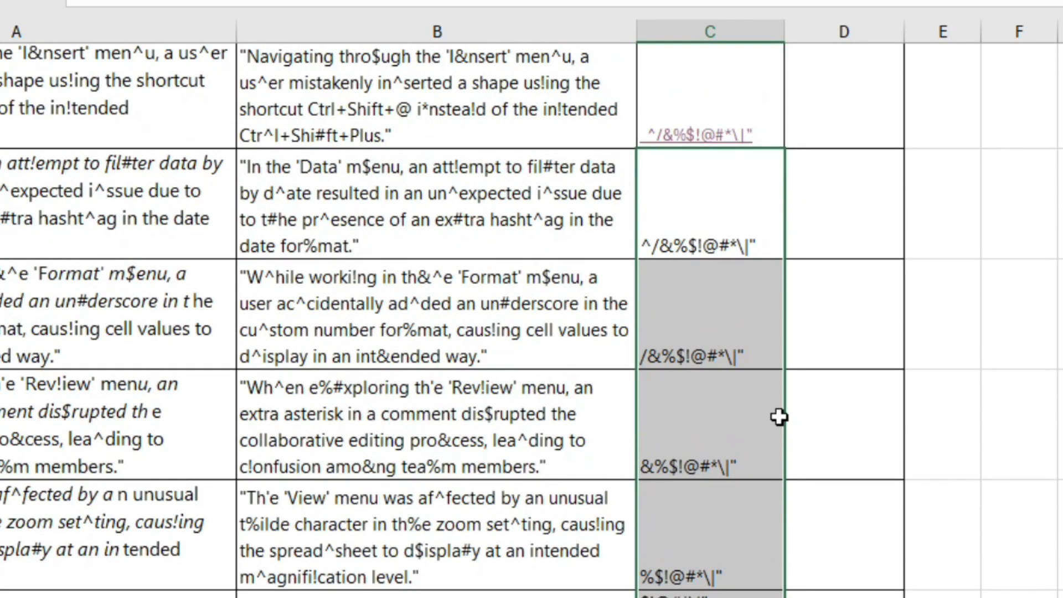
pyautogui.click(741, 284)
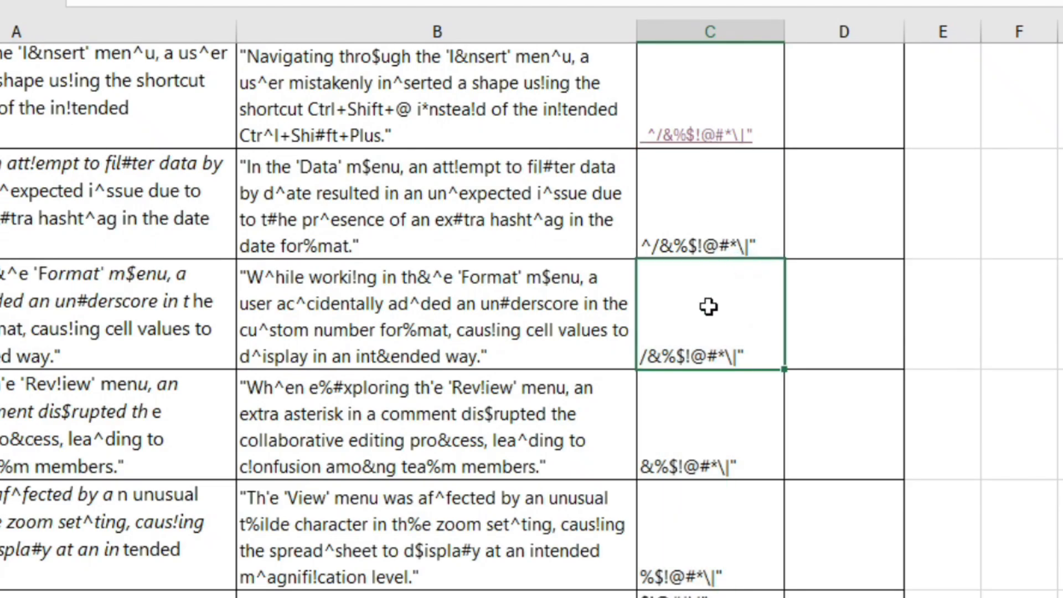
pyautogui.scroll(-5, 670, 461)
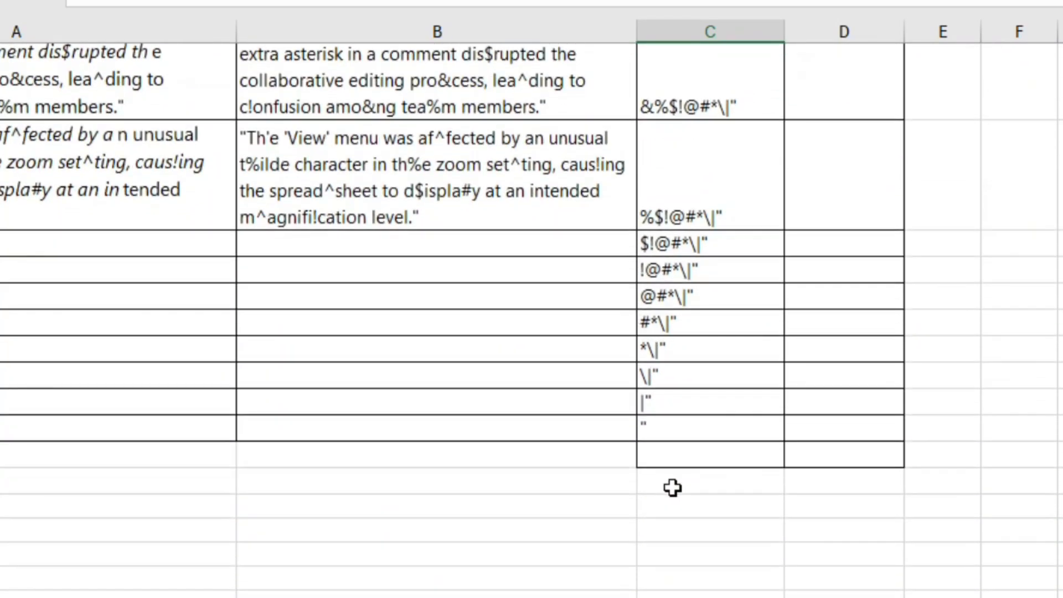
# Enter =LEFT(C2) in cell D2 of the Char to Remove column to extract the first unwanted character.
pyautogui.scroll(4, 693, 396)
pyautogui.scroll(1, 712, 154)
pyautogui.scroll(-1, 712, 155)
pyautogui.scroll(2, 797, 138)
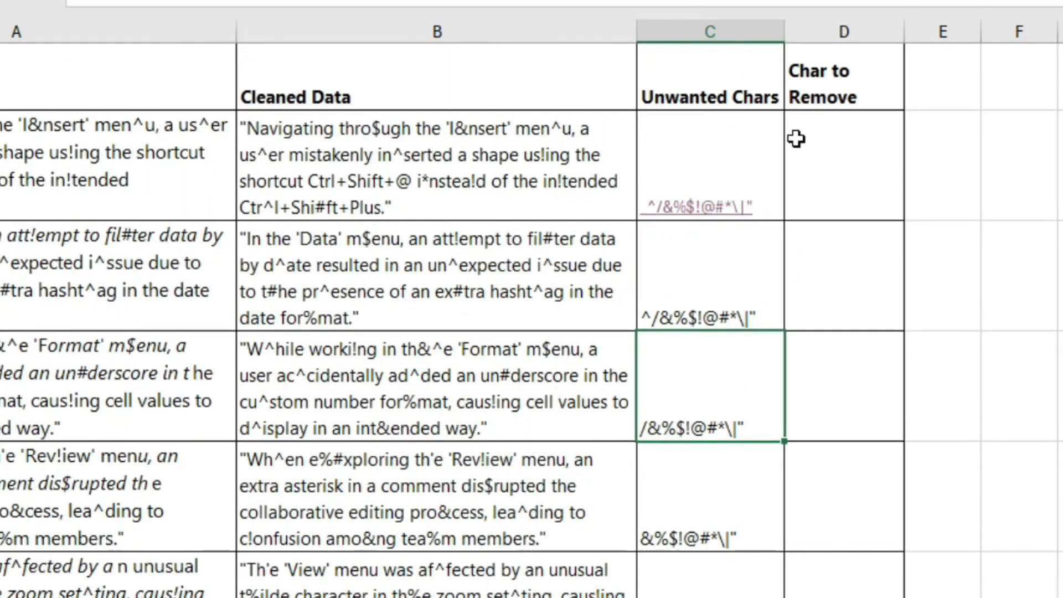
pyautogui.click(819, 173)
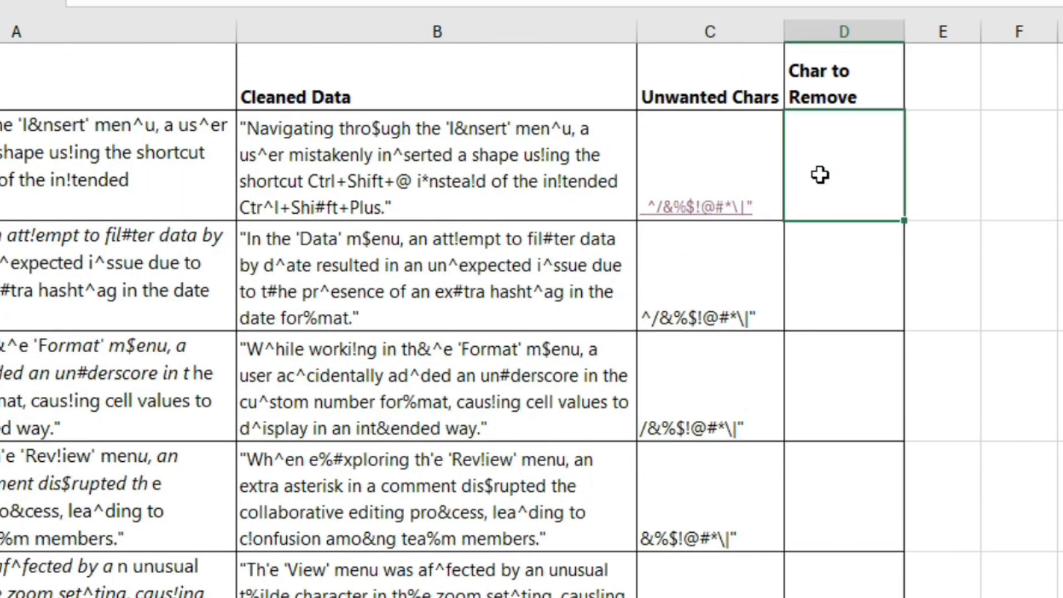
pyautogui.write('=left')
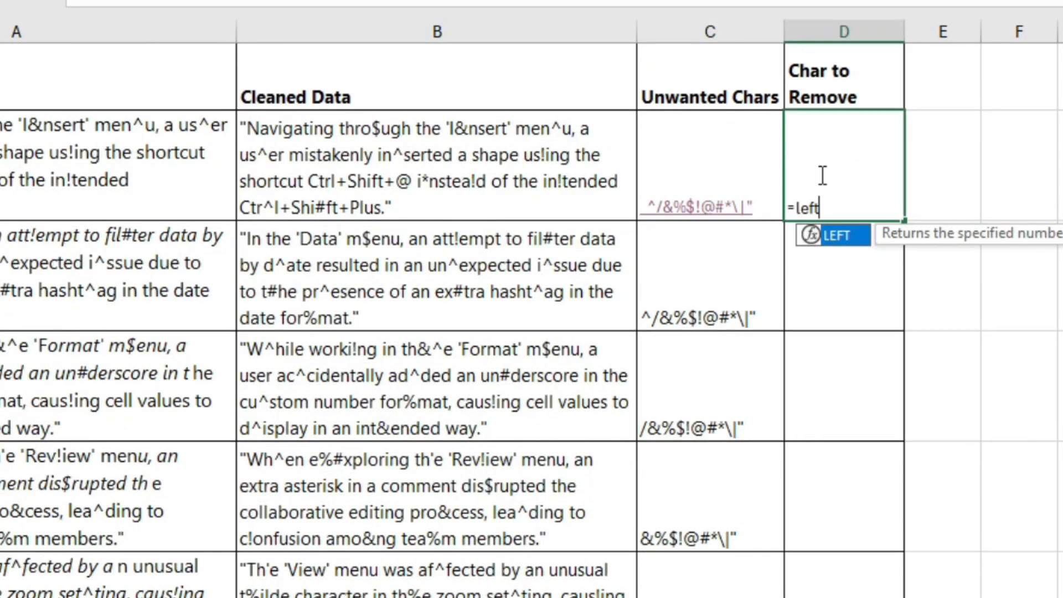
pyautogui.doubleClick(843, 235)
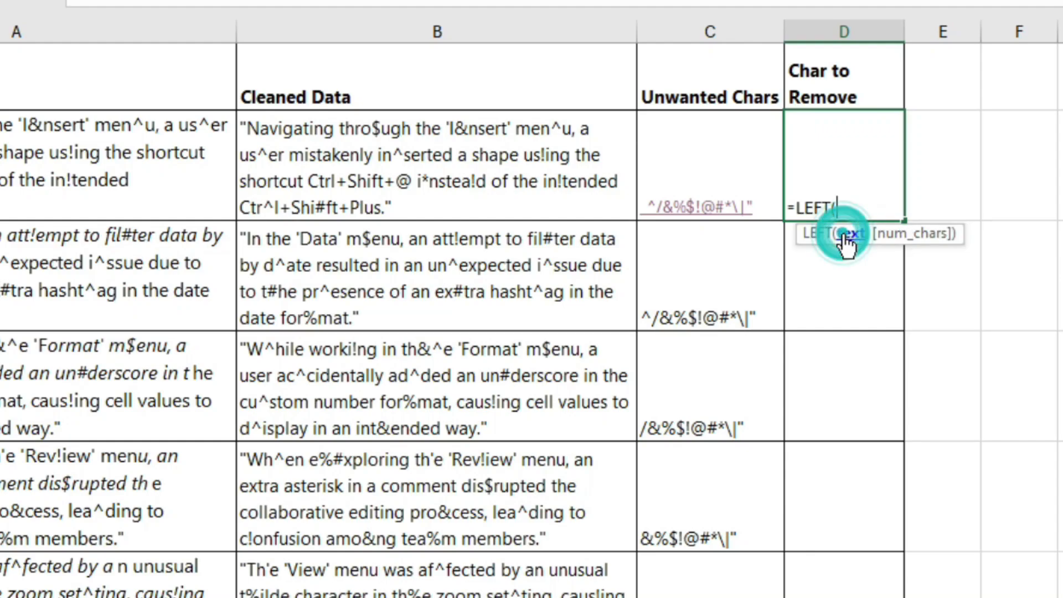
pyautogui.click(720, 174)
pyautogui.write(')')
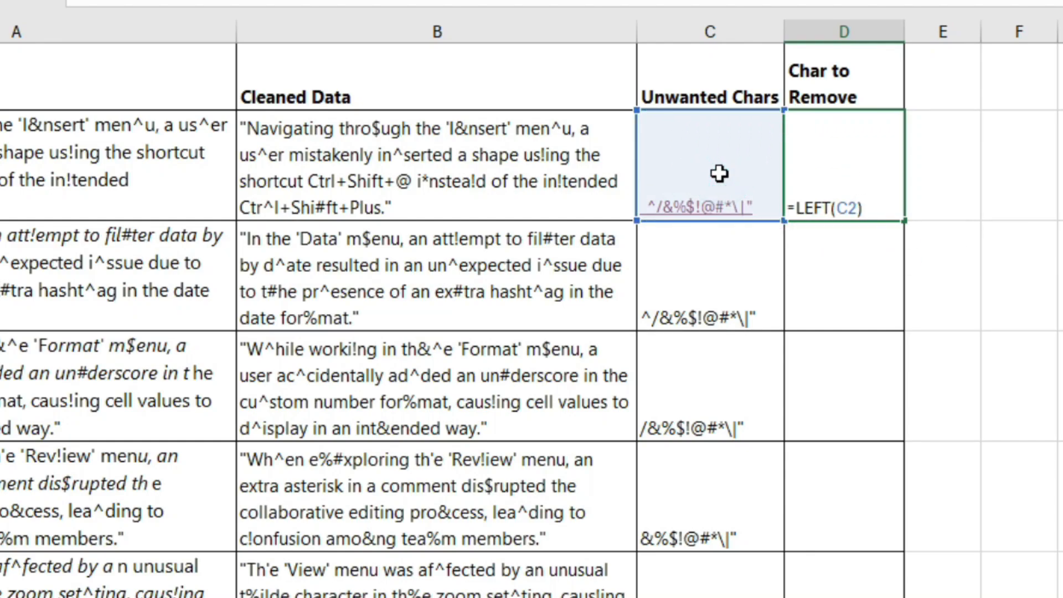
pyautogui.press('Return')
# Fill the LEFT formula from D2 down the rest of the Char to Remove column.
pyautogui.click(839, 177)
pyautogui.moveTo(903, 220); pyautogui.dragTo(809, 520)
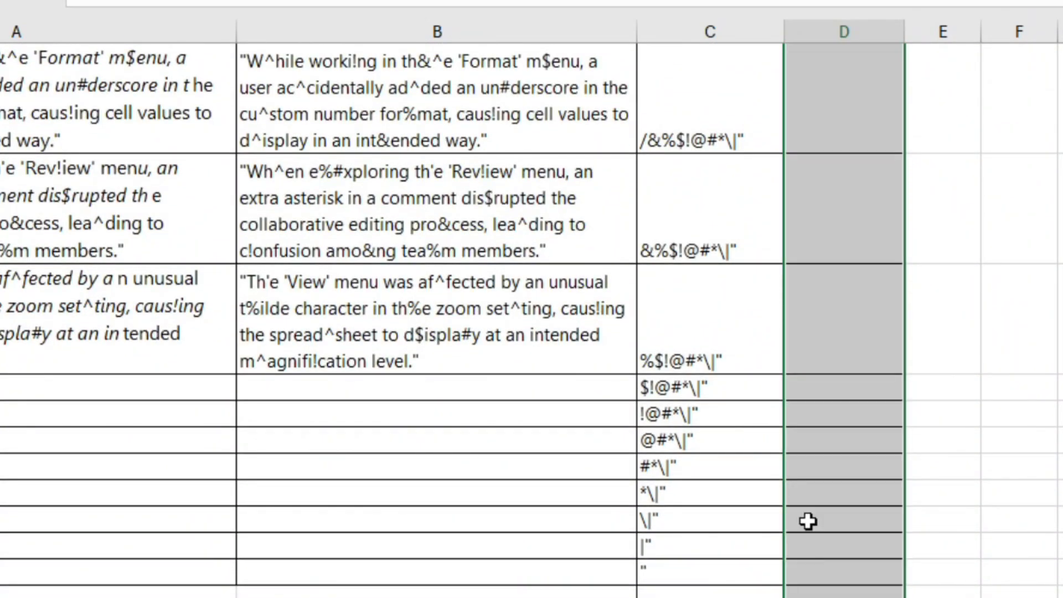
pyautogui.scroll(1, 841, 404)
# Examine which single character each row of the Char to Remove column extracts from the shrinking list in column C.
pyautogui.click(834, 299)
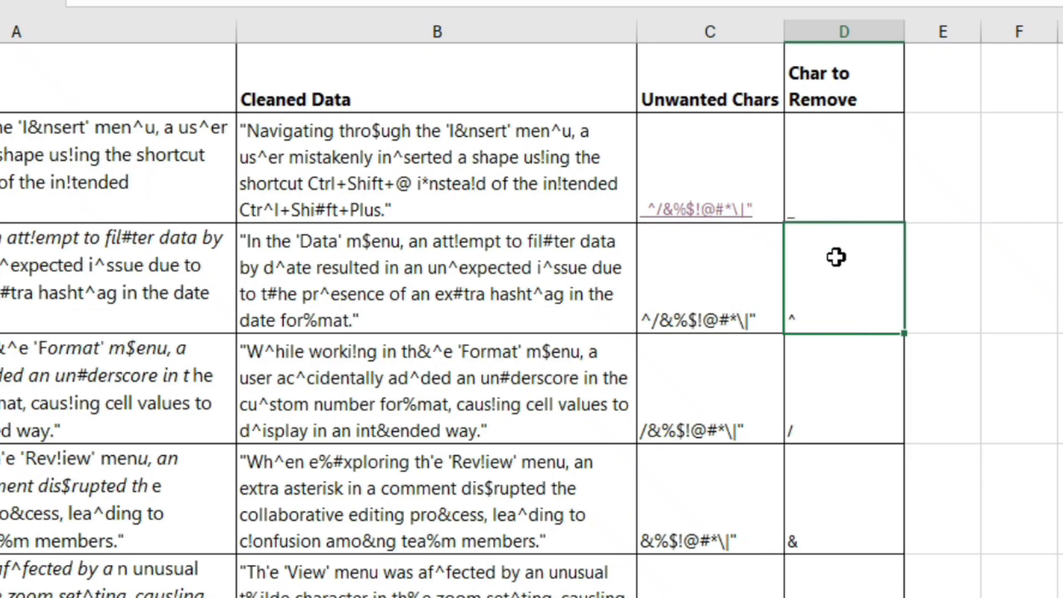
pyautogui.click(817, 424)
pyautogui.click(844, 201)
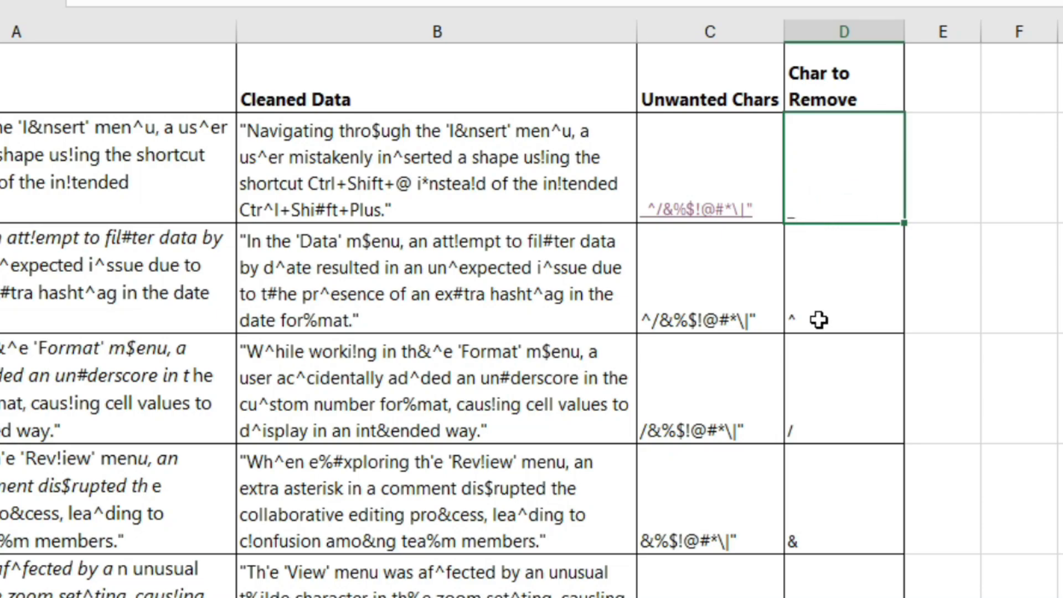
pyautogui.click(805, 324)
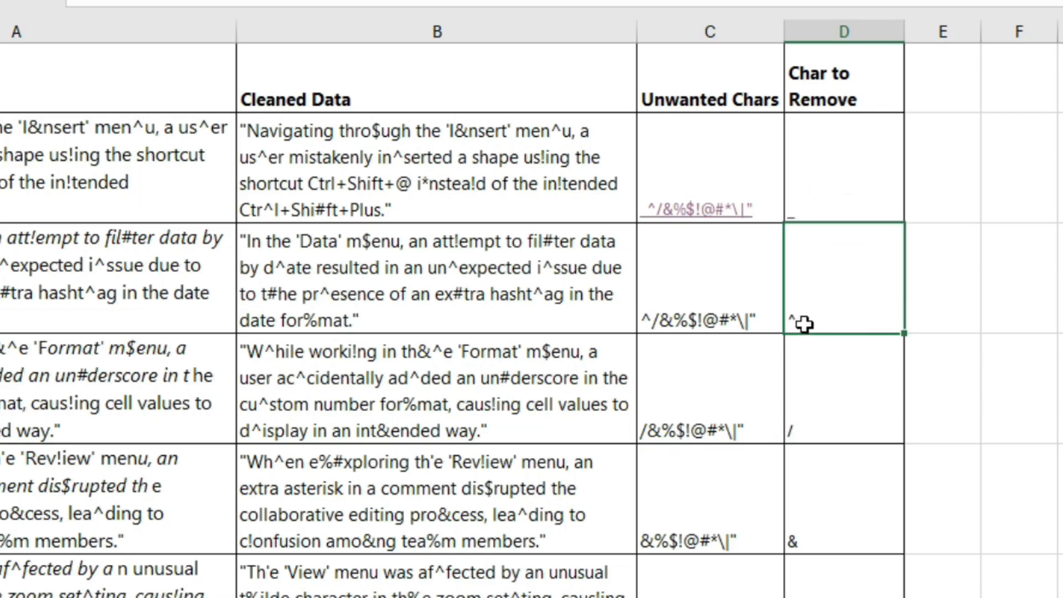
pyautogui.click(814, 399)
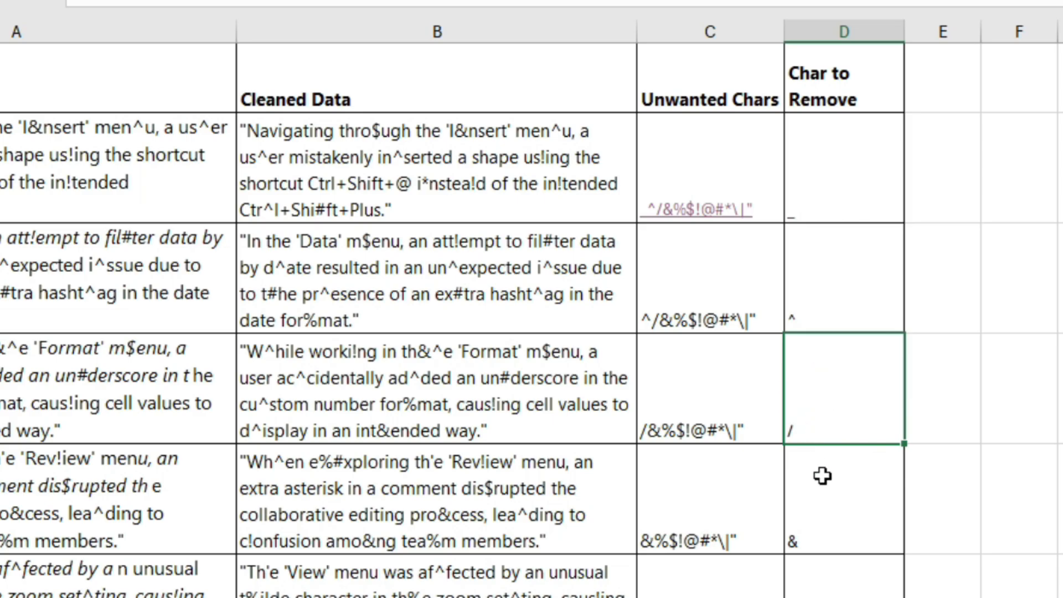
pyautogui.scroll(-1, 822, 475)
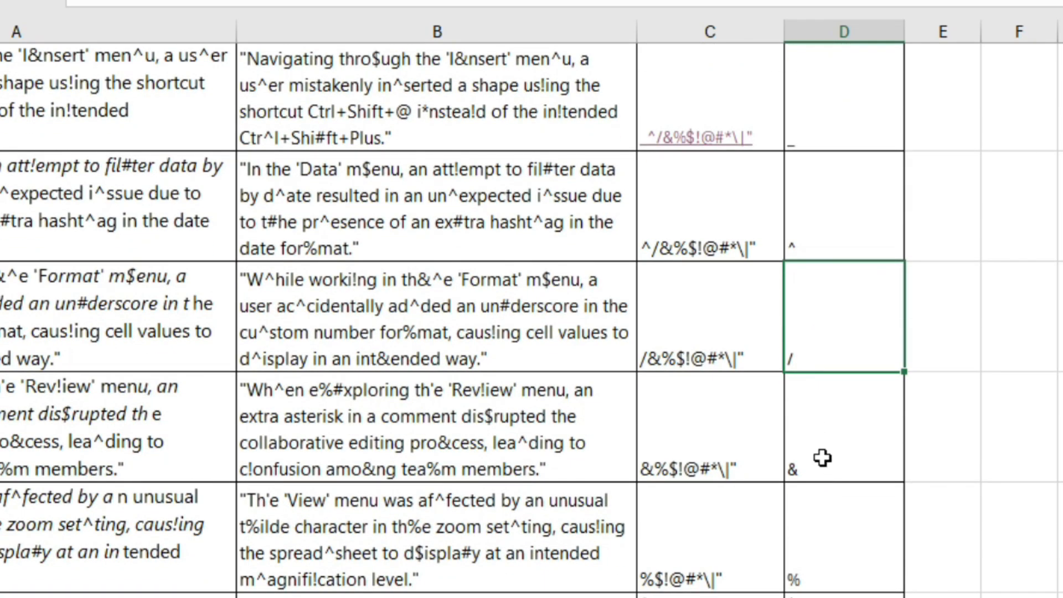
pyautogui.click(823, 463)
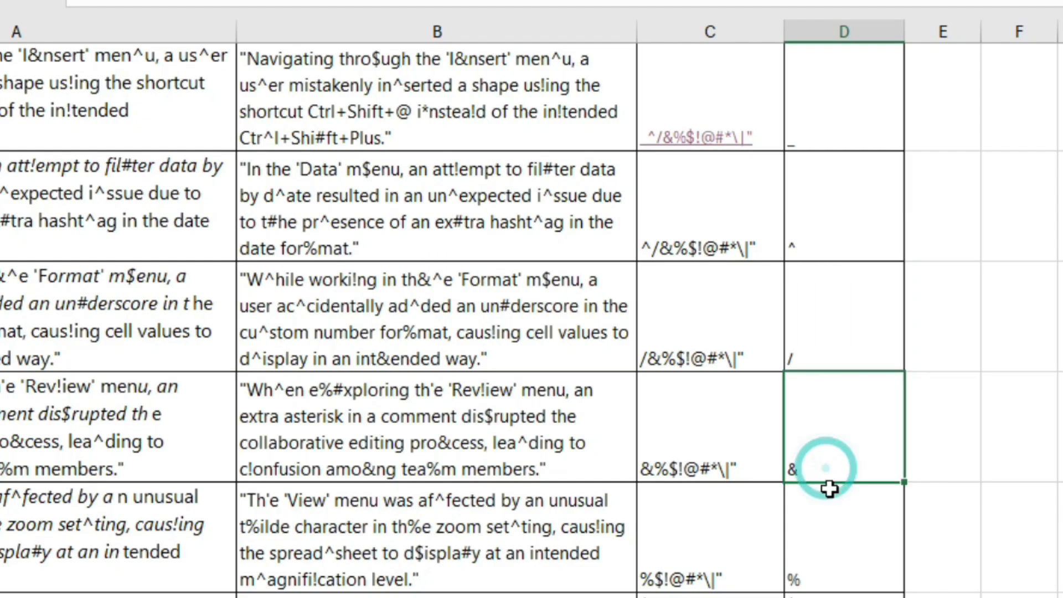
pyautogui.scroll(-3, 813, 529)
pyautogui.scroll(4, 814, 499)
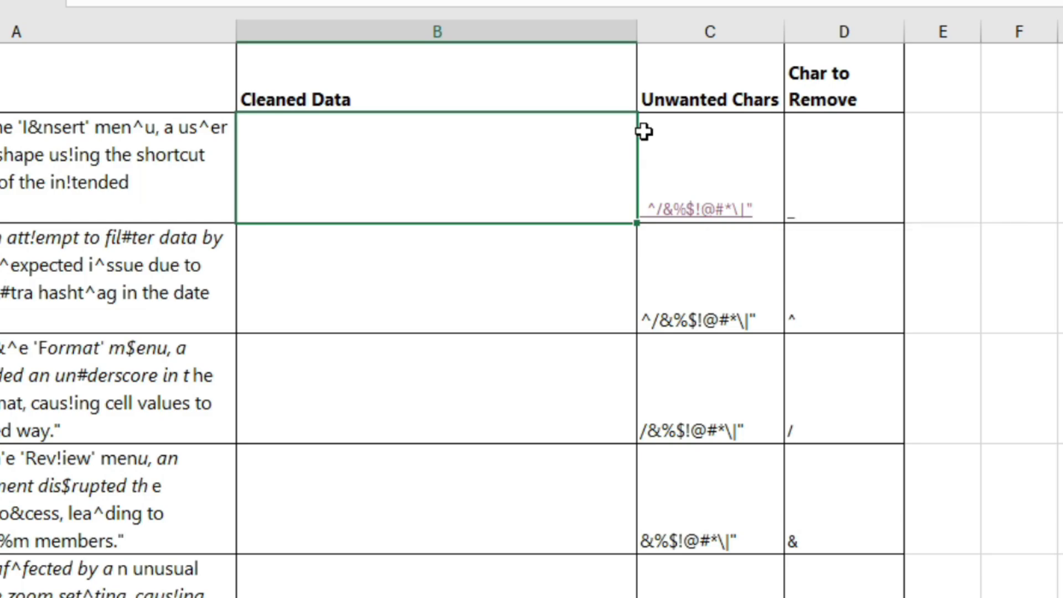
# Enter =SUBSTITUTE(A2:A6,LEFT(C2,1),"") in cell B2 to strip the first unwanted character from the source sentences.
pyautogui.write('=su')
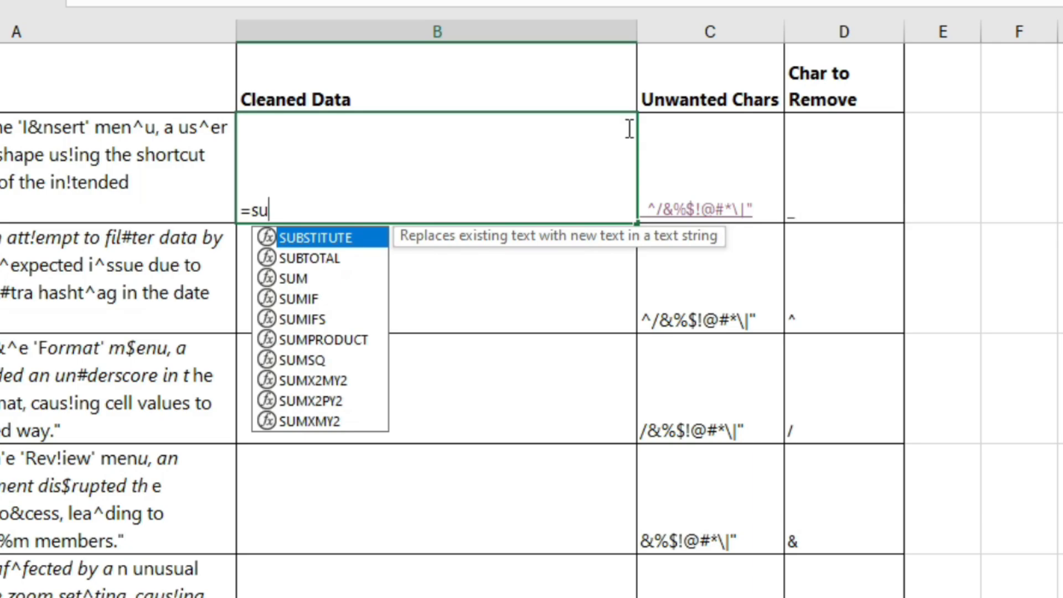
pyautogui.doubleClick(326, 239)
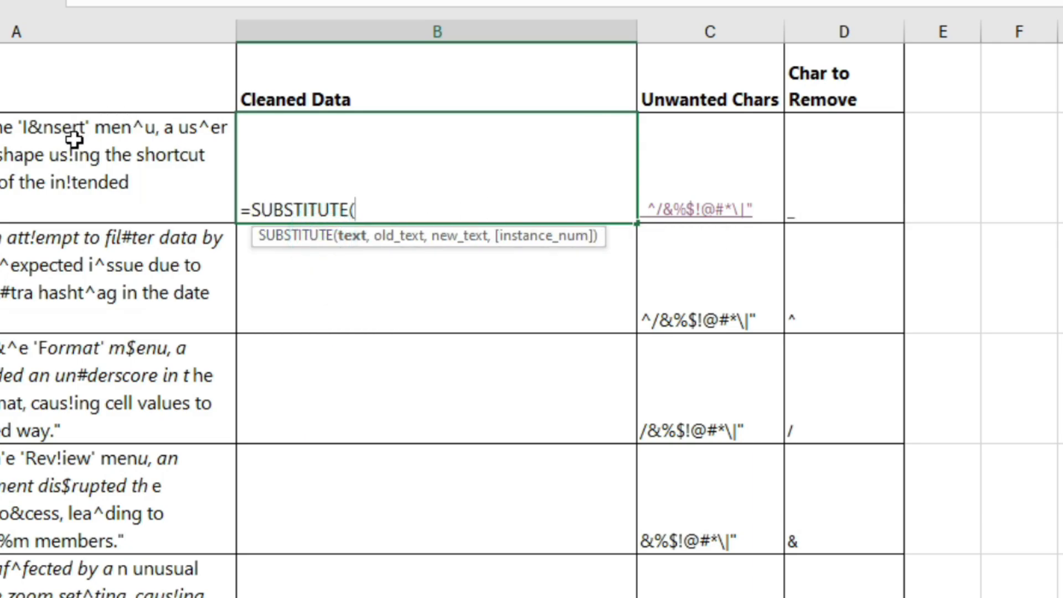
pyautogui.moveTo(72, 143); pyautogui.dragTo(41, 361)
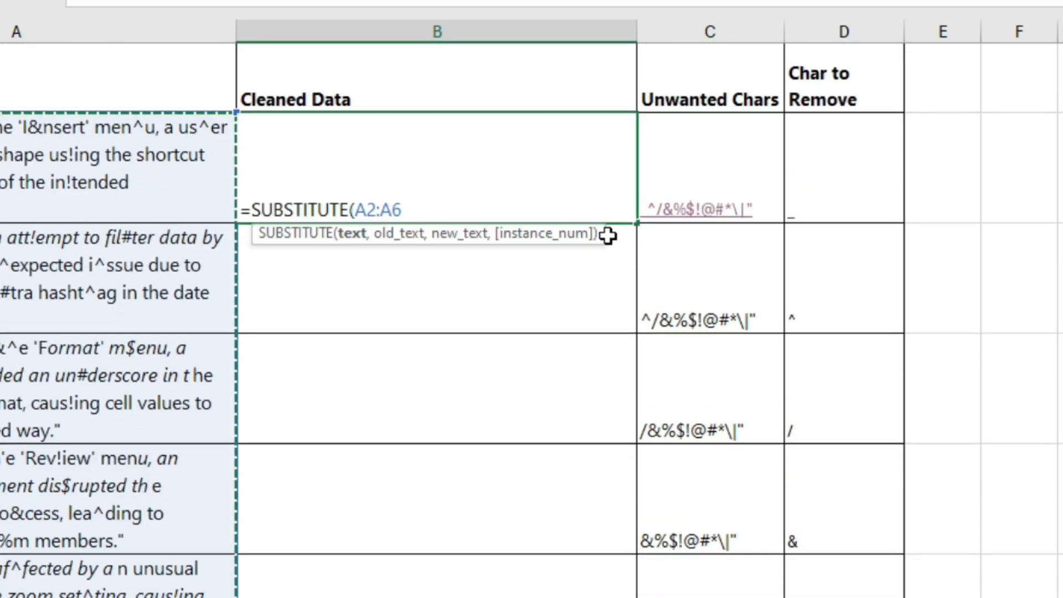
pyautogui.write(',')
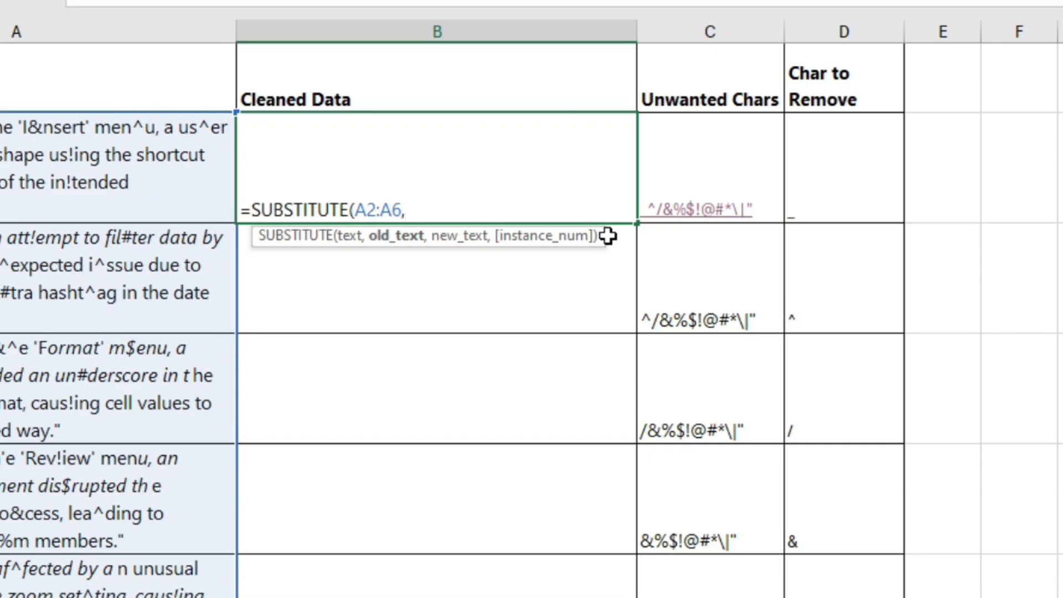
pyautogui.write('left')
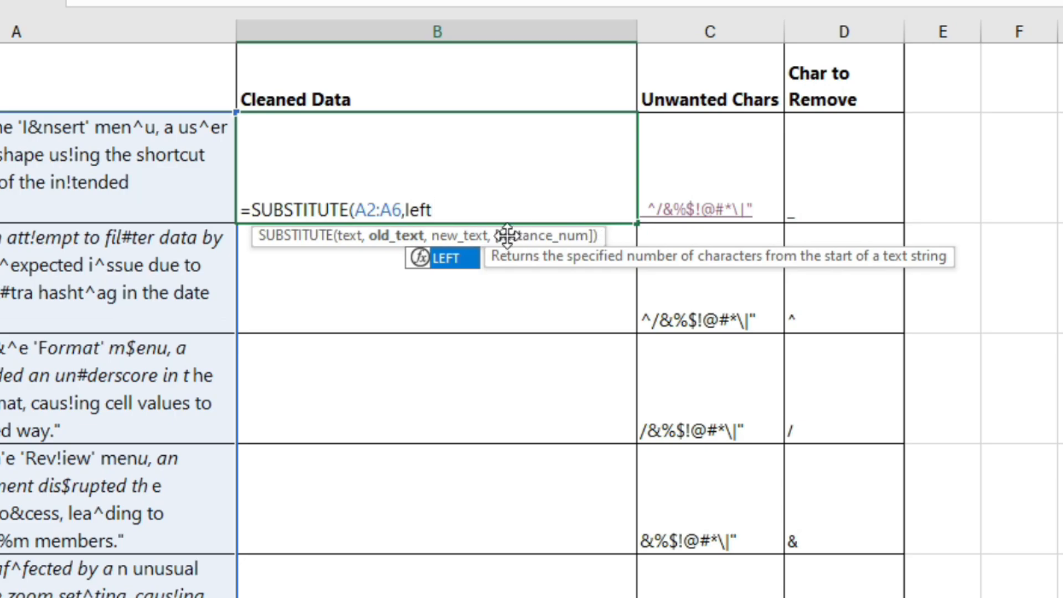
pyautogui.doubleClick(464, 265)
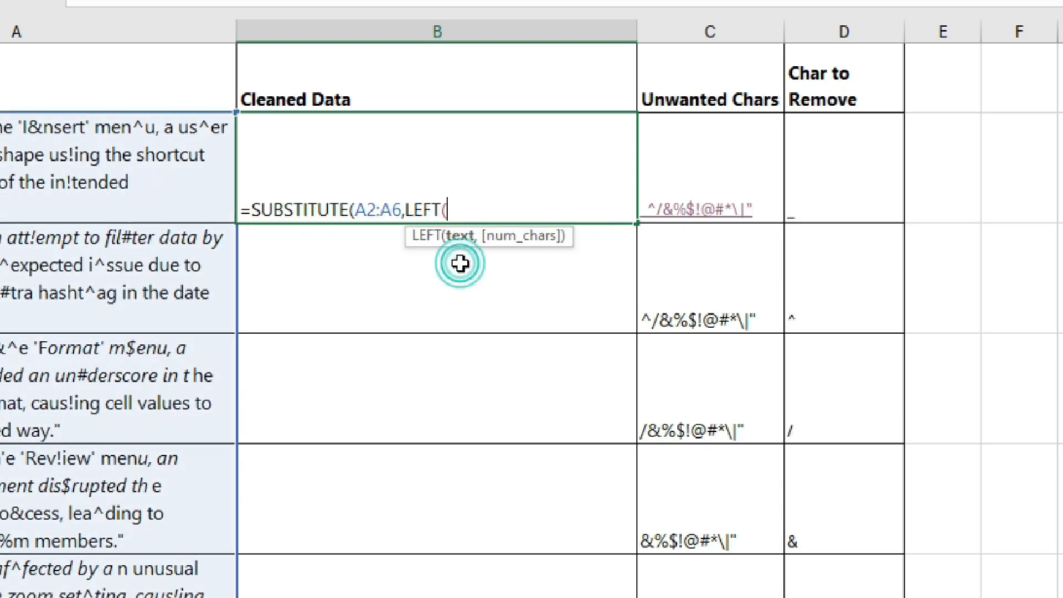
pyautogui.click(715, 173)
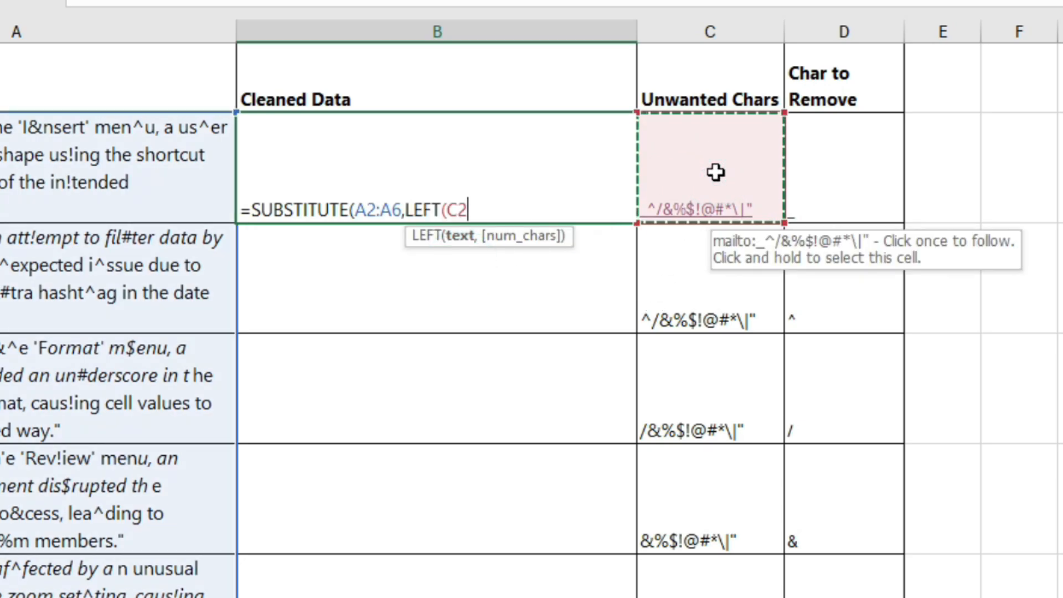
pyautogui.write(',')
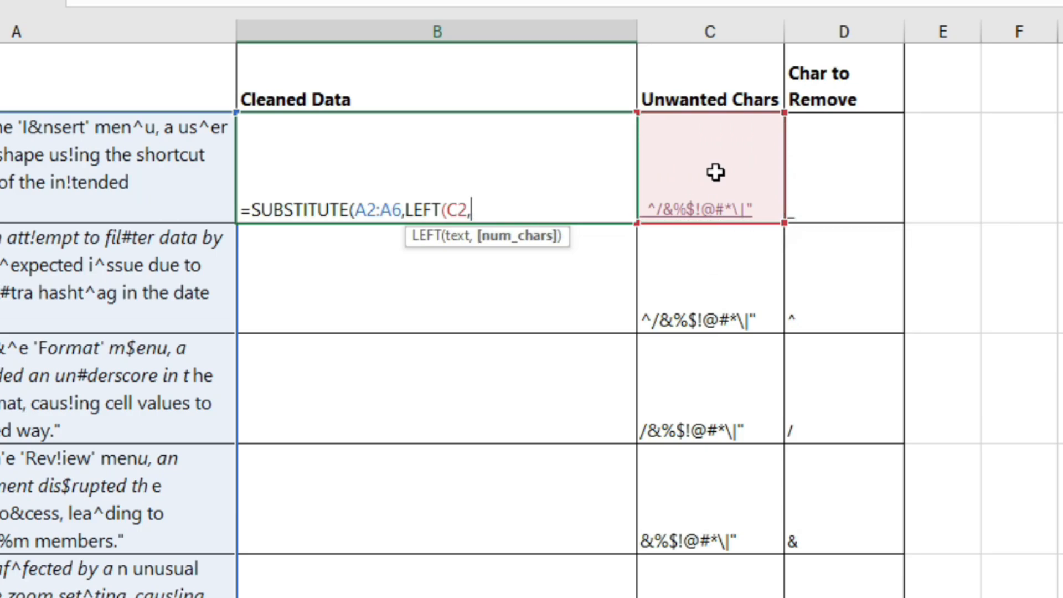
pyautogui.write('1)')
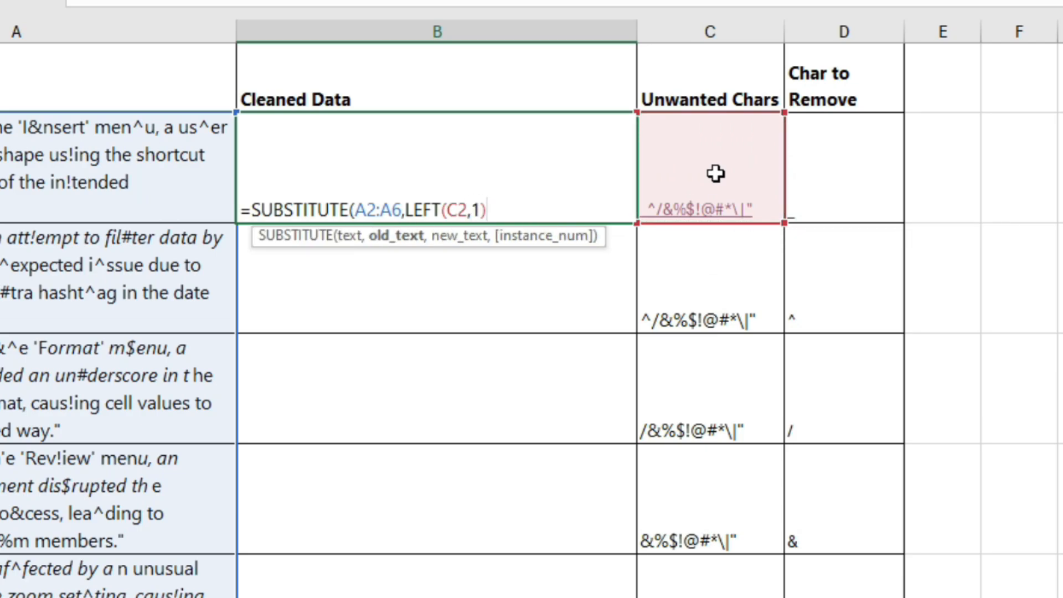
pyautogui.write(',')
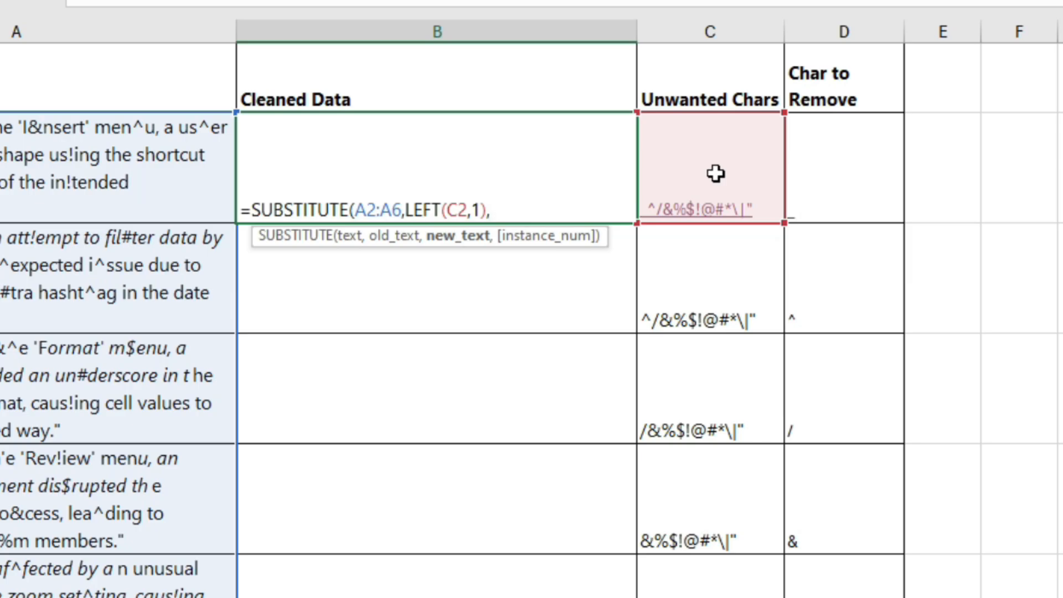
pyautogui.write('"")')
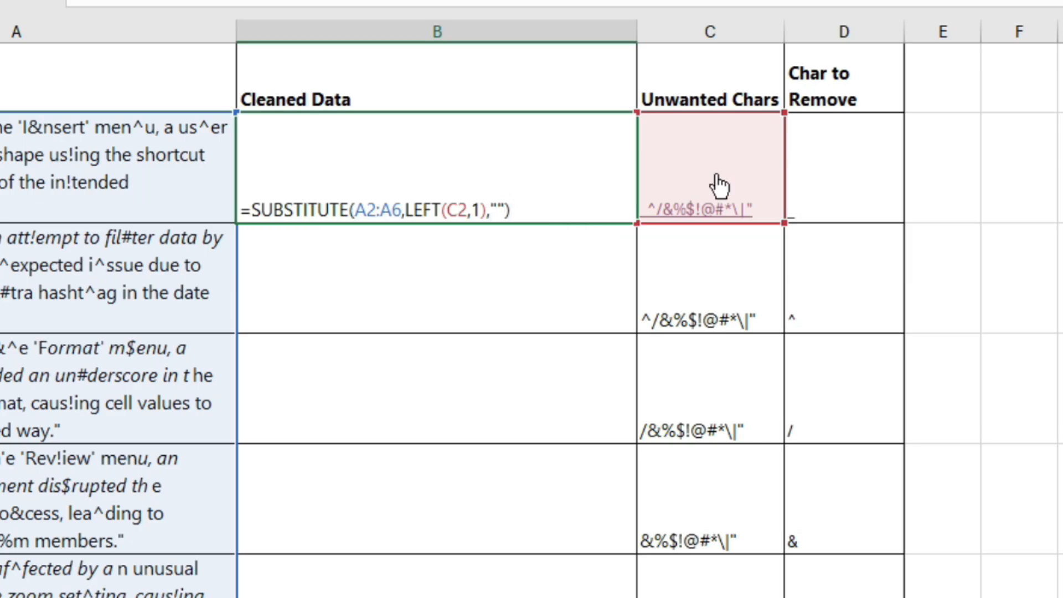
pyautogui.press('Return')
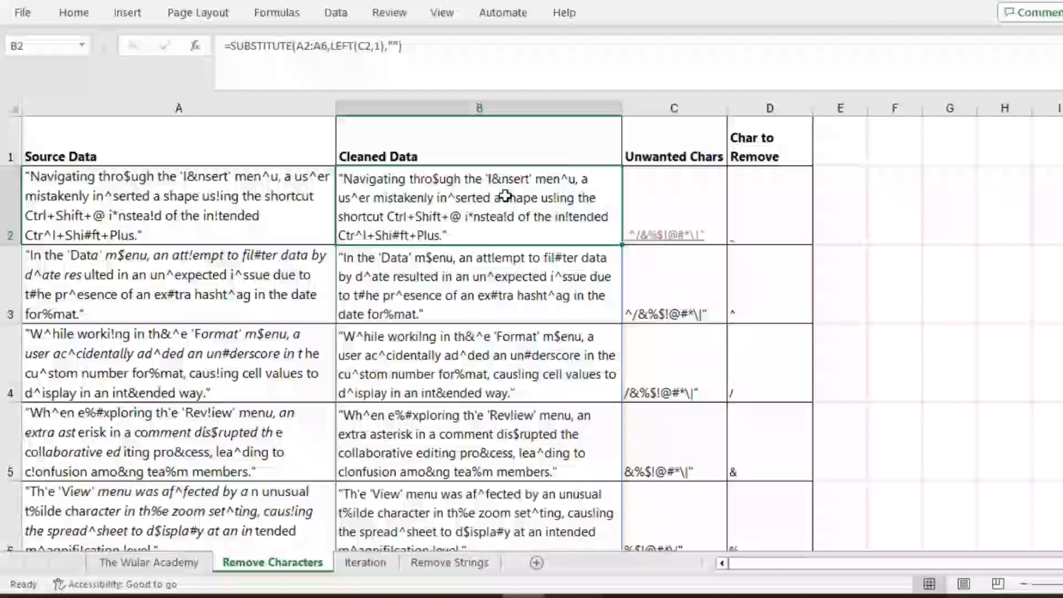
# Clear the SUBSTITUTE formula from B2 and the helper formulas from row 3 down in columns C and D.
pyautogui.click(473, 155)
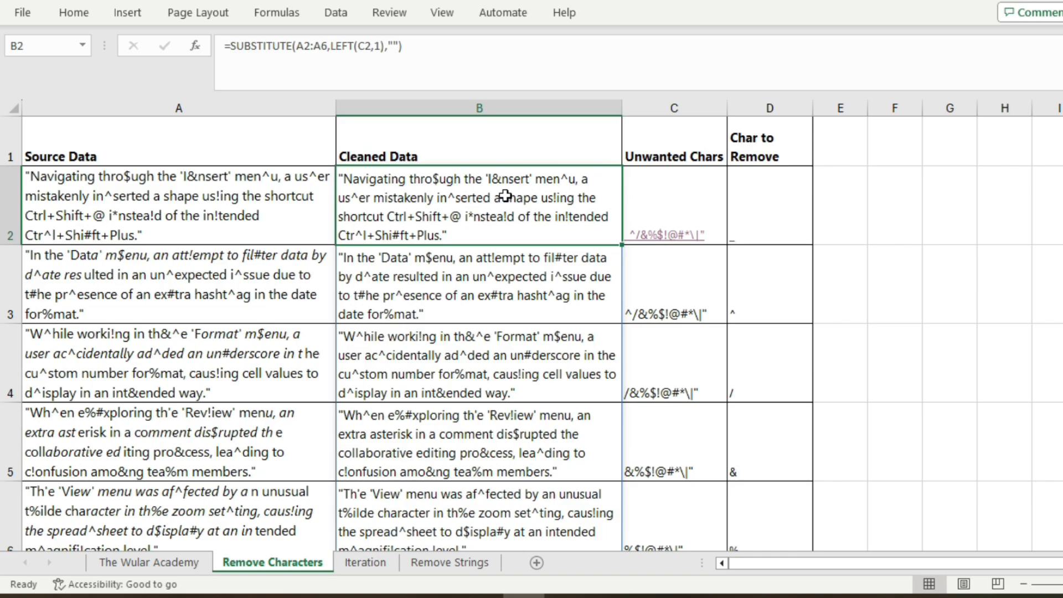
pyautogui.click(453, 216)
pyautogui.press('Delete')
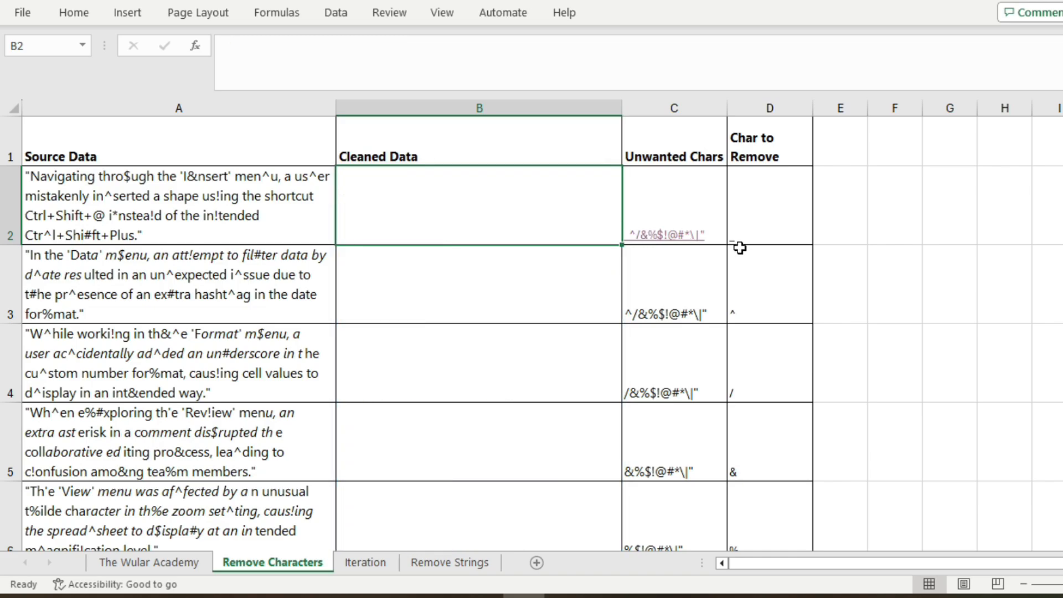
pyautogui.moveTo(662, 276); pyautogui.dragTo(770, 377)
pyautogui.moveTo(767, 506)
pyautogui.mouseDown()
pyautogui.moveTo(764, 565)
pyautogui.moveTo(760, 512)
pyautogui.mouseUp()
pyautogui.press('Delete')
pyautogui.scroll(2, 759, 512)
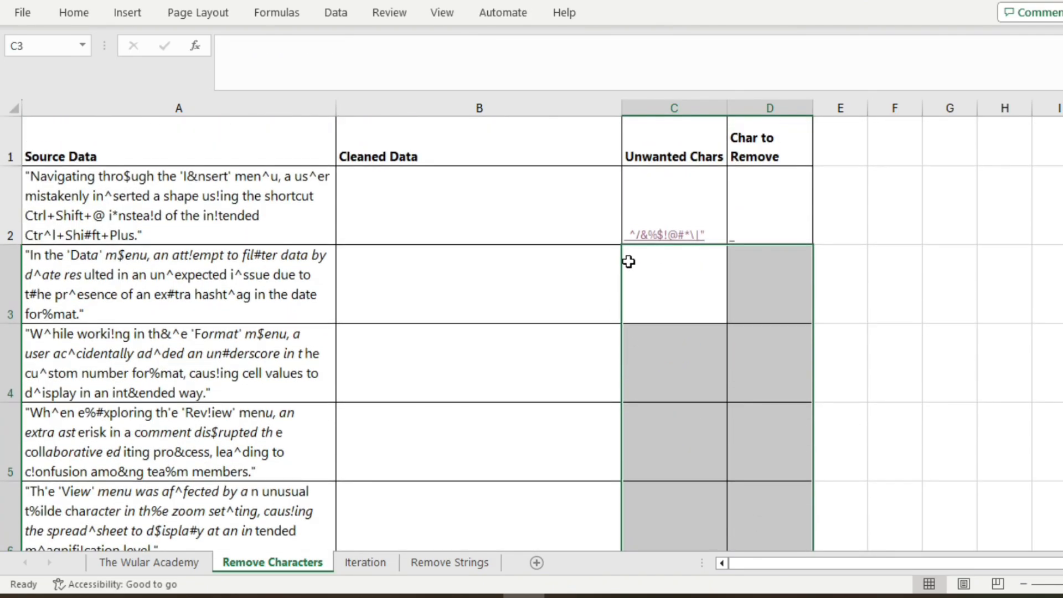
# Delete the defined name RemoveChar from the workbook's Name Manager.
pyautogui.press('Left')
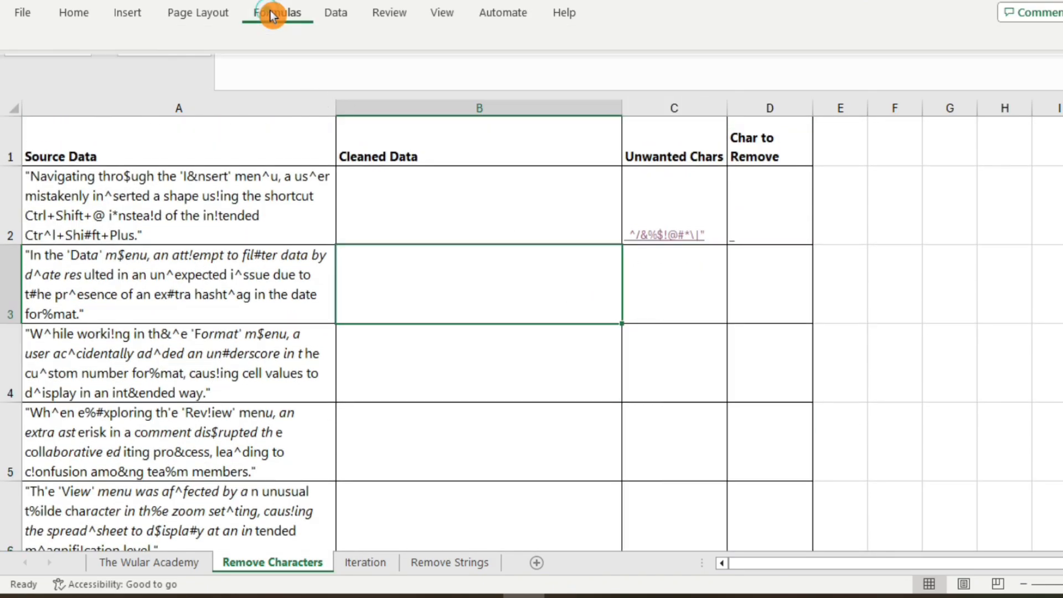
pyautogui.click(274, 12)
pyautogui.click(523, 51)
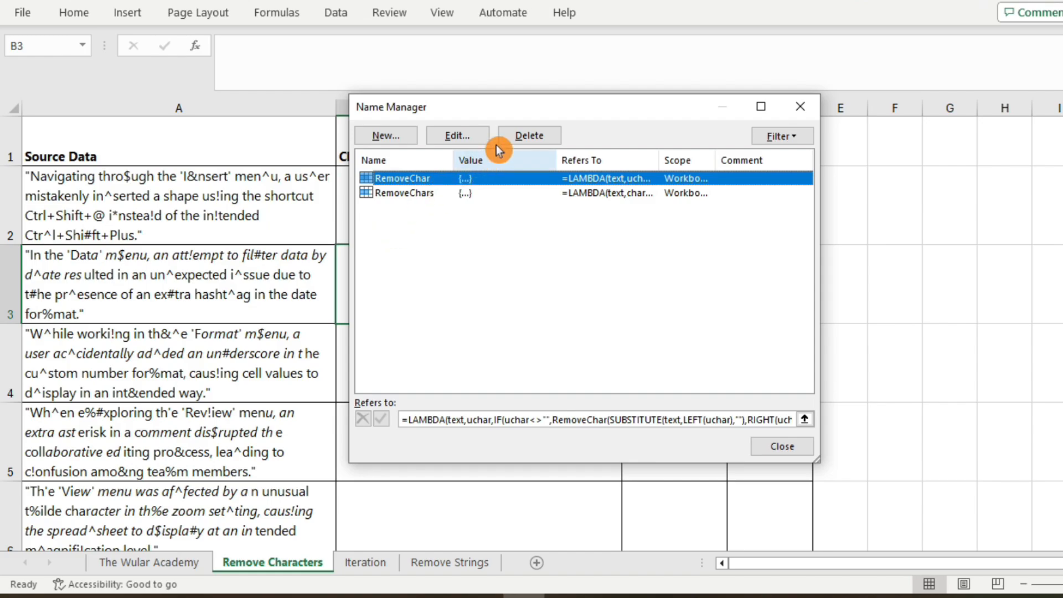
pyautogui.click(530, 139)
pyautogui.click(555, 338)
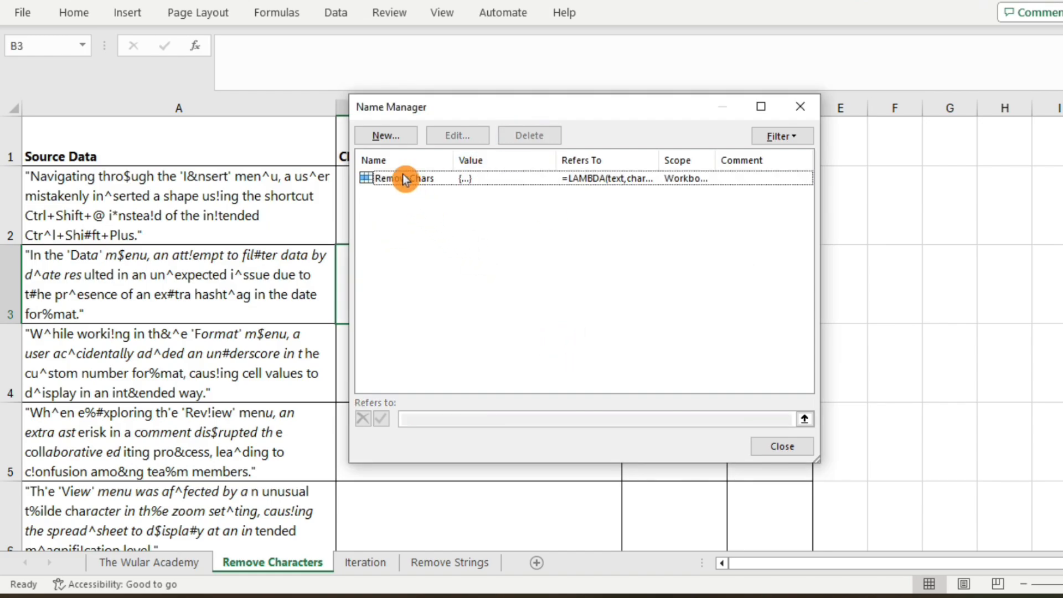
# Delete the remaining defined name RemoveChars from the workbook and close the Name Manager.
pyautogui.click(403, 176)
pyautogui.click(536, 138)
pyautogui.click(544, 339)
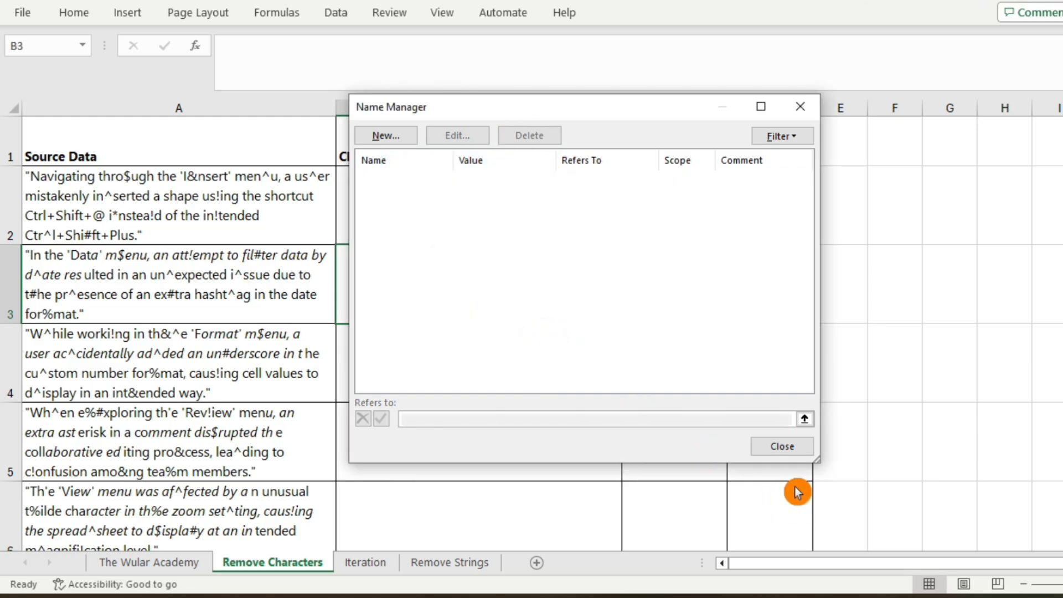
pyautogui.click(781, 445)
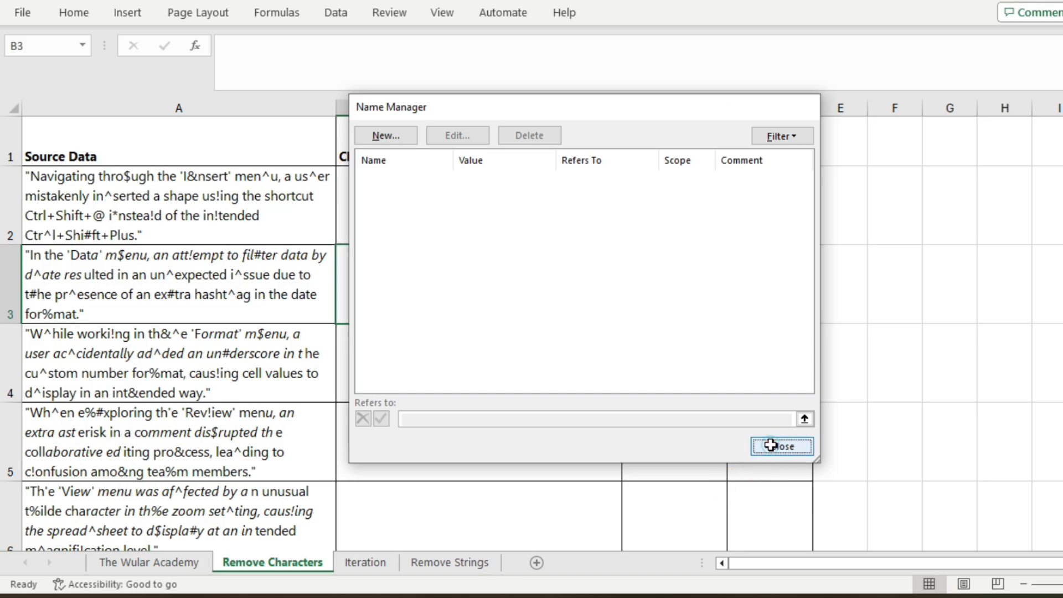
# Begin a LAMBDA formula in cell B2 with the parameters text and uchar.
pyautogui.click(405, 211)
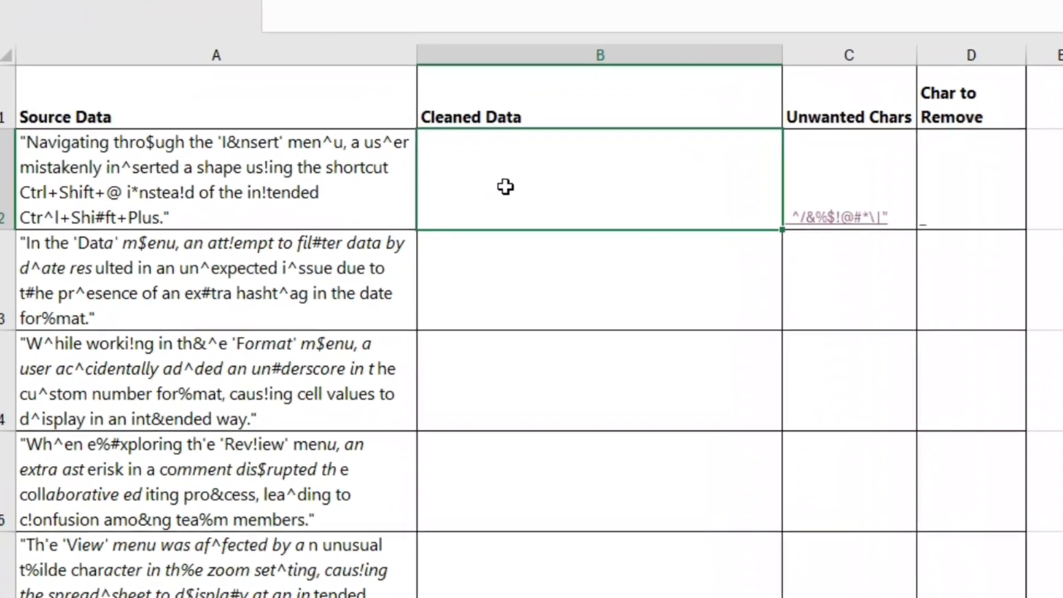
pyautogui.write('=la')
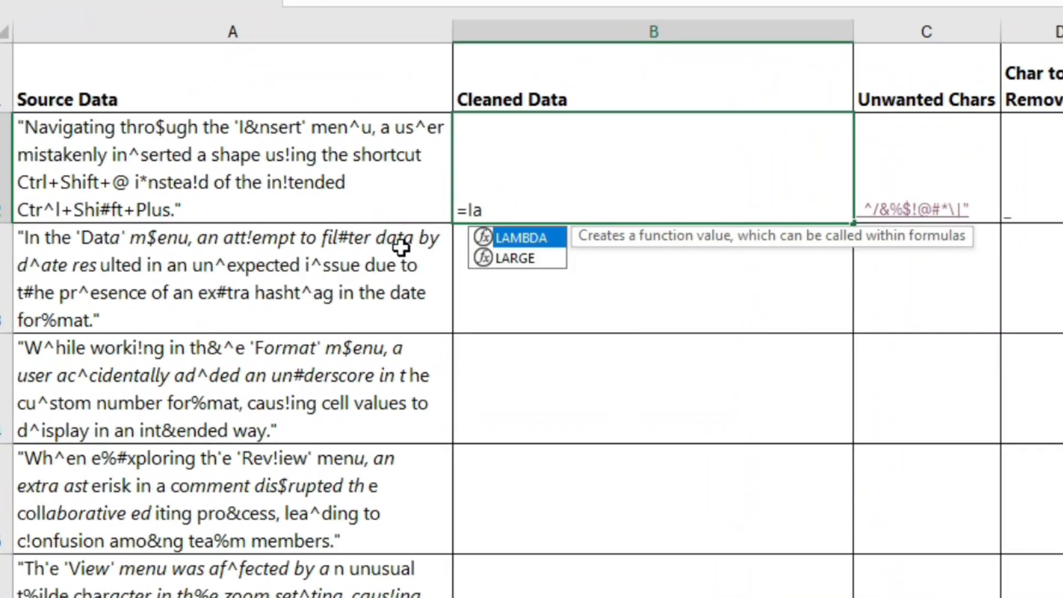
pyautogui.doubleClick(510, 233)
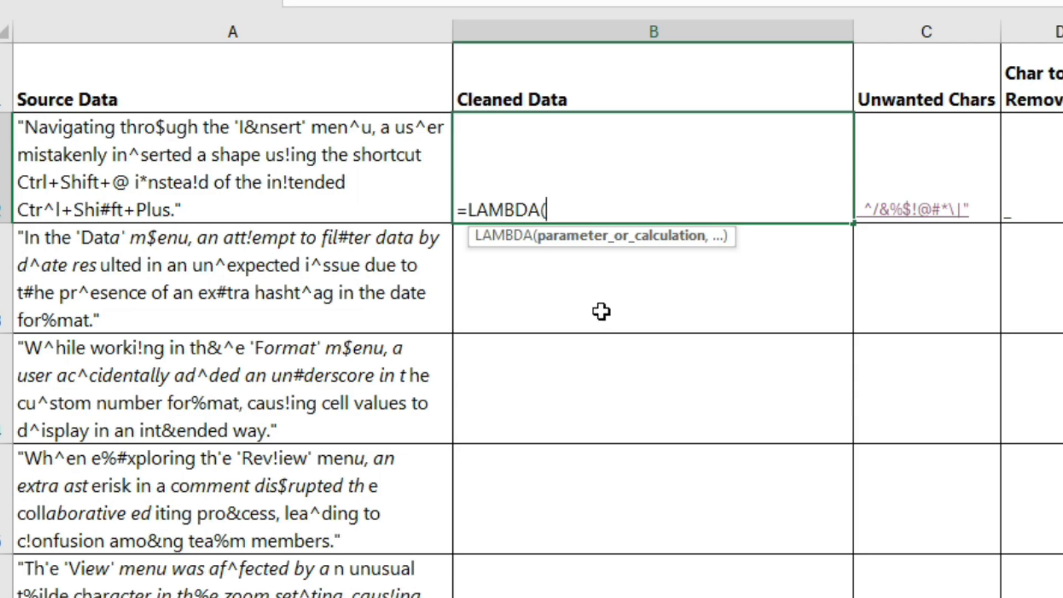
pyautogui.write('text,')
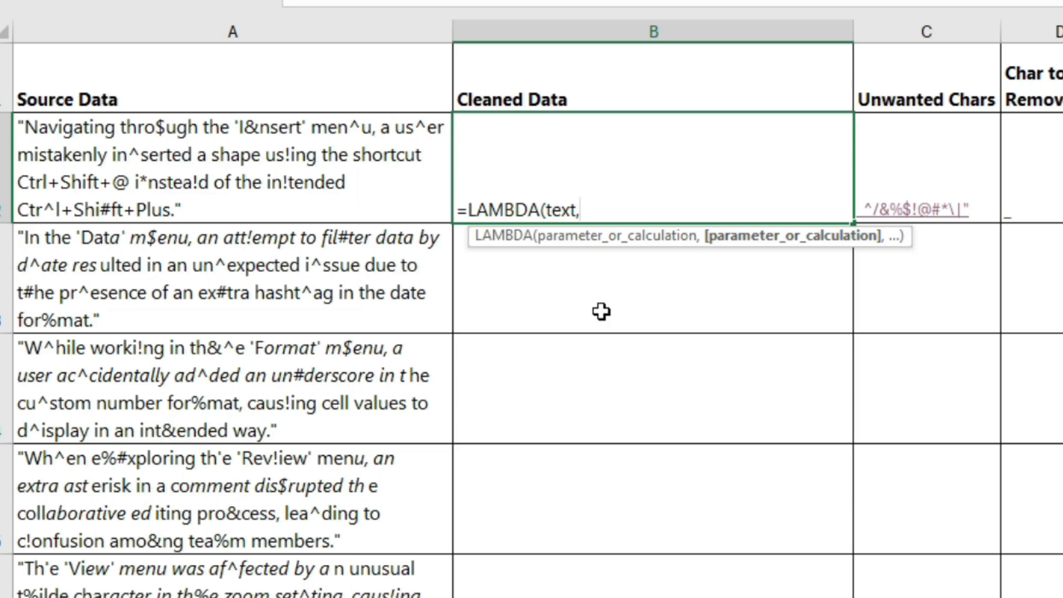
pyautogui.write('uchar,')
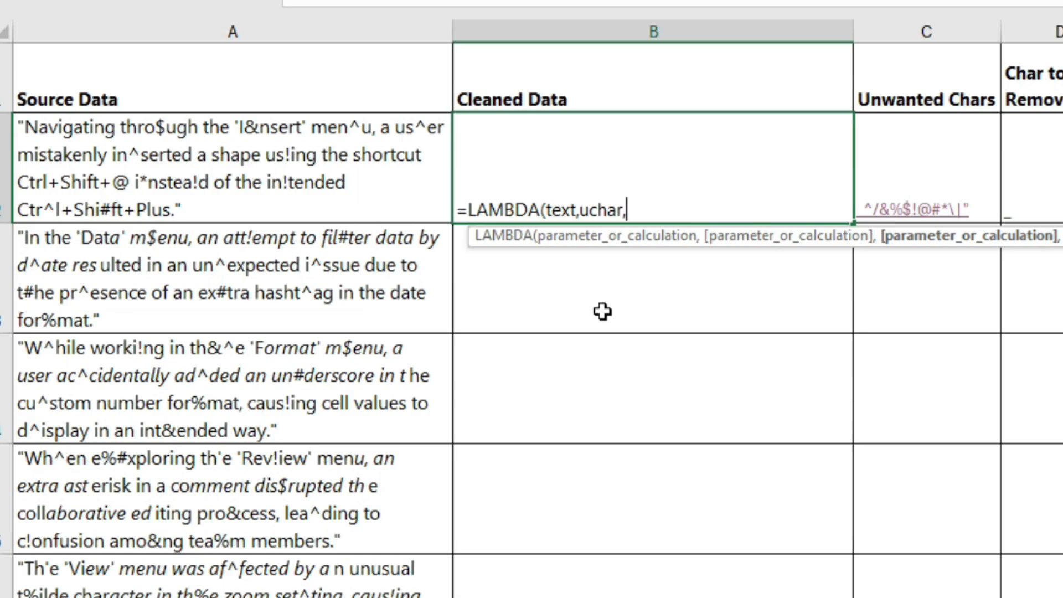
# Add an IF function as the LAMBDA calculation with the logical test uchar<>"".
pyautogui.write('i')
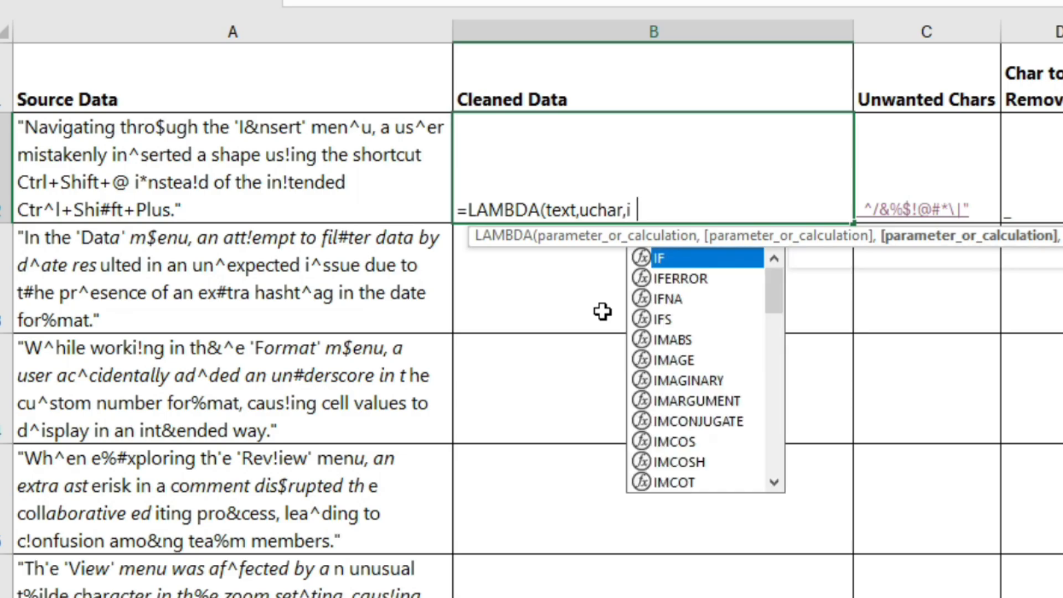
pyautogui.write('f(')
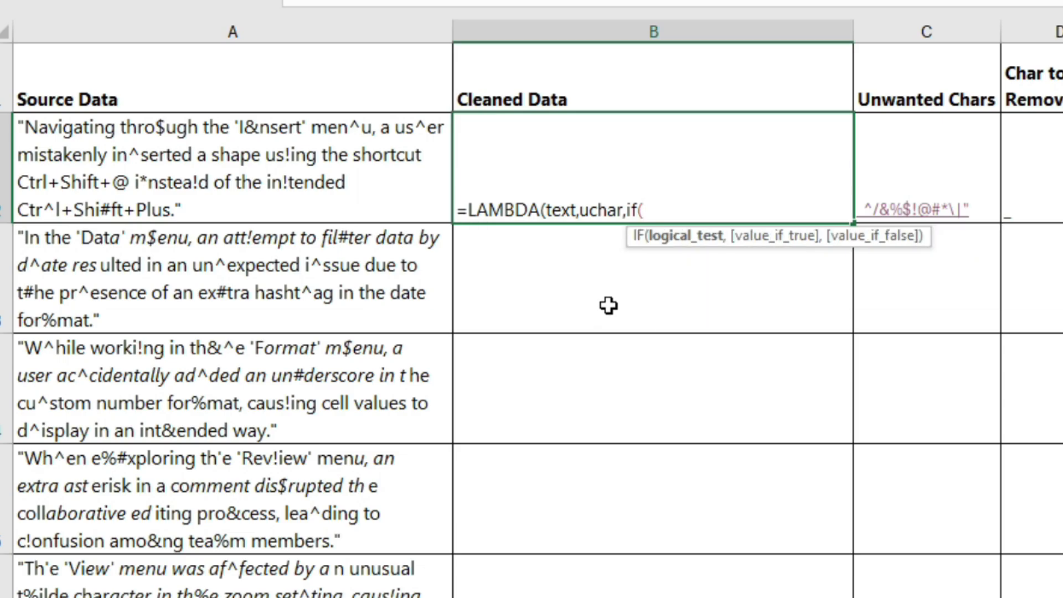
pyautogui.write('uchar')
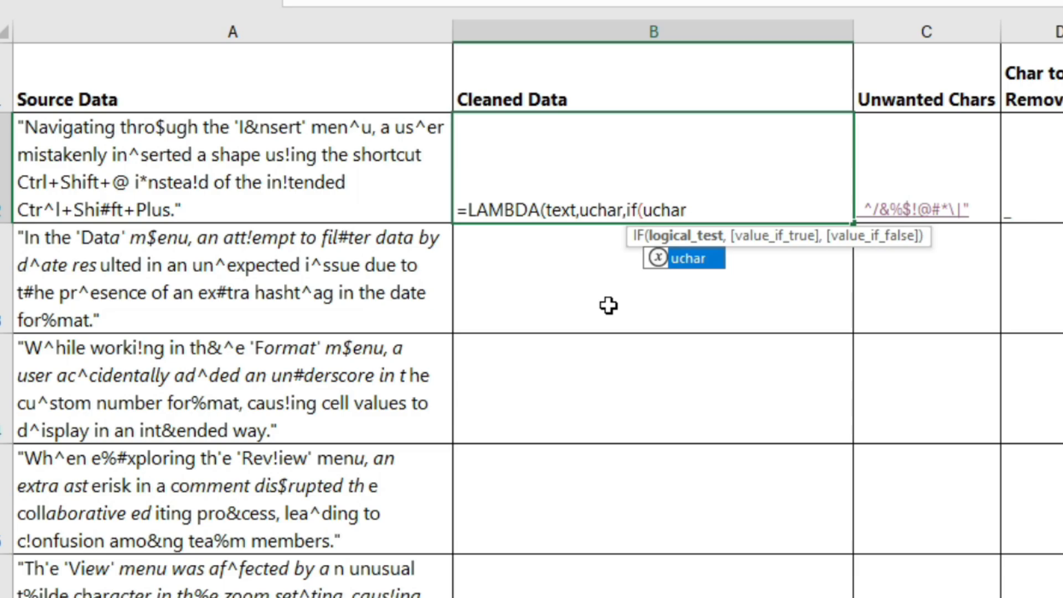
pyautogui.write('<>"",')
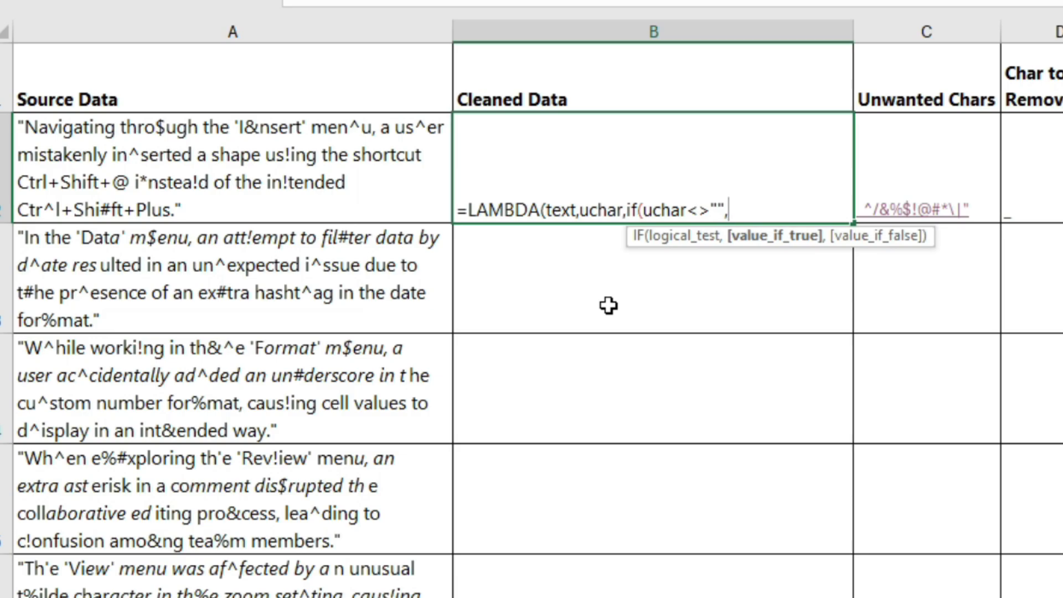
# Set the IF's true value to a recursive RemoveChar() call and its false value to text, closing the IF.
pyautogui.write('Rec')
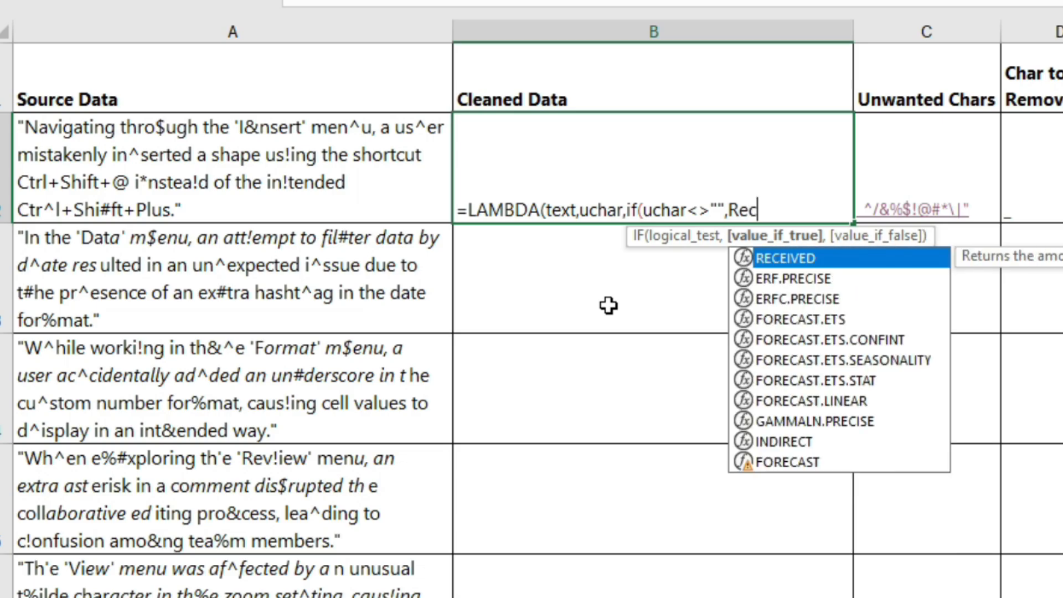
pyautogui.press('BackSpace')
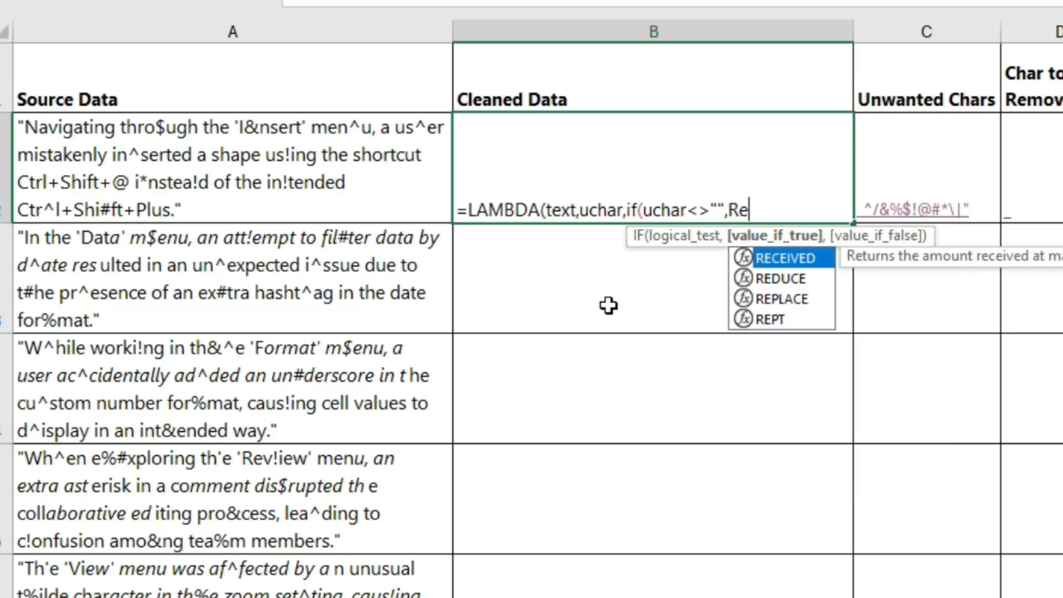
pyautogui.write('moveChar')
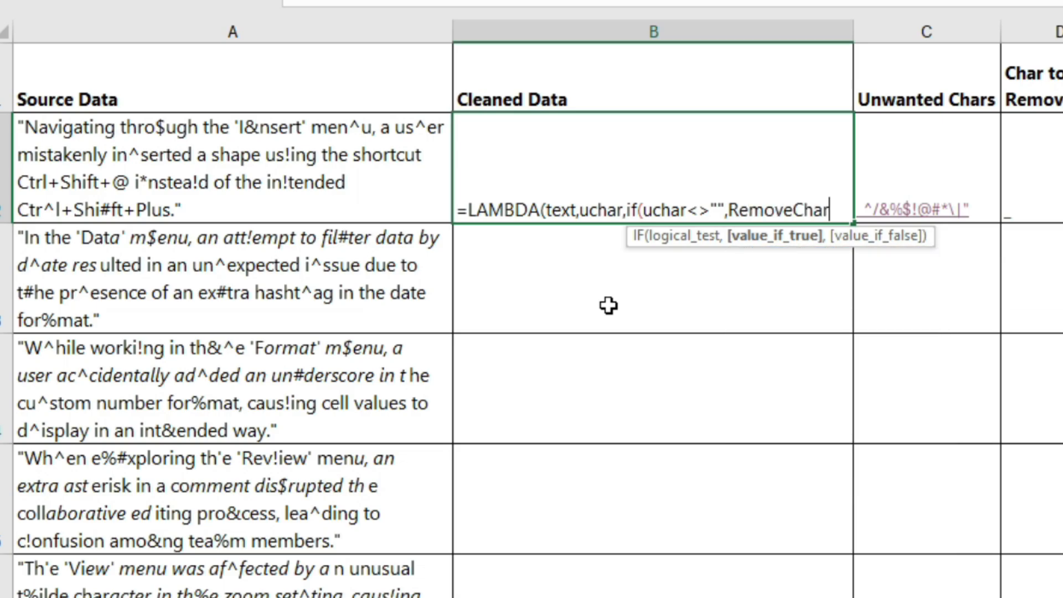
pyautogui.write('(),trx')
pyautogui.press('BackSpace')
pyautogui.press('BackSpace')
pyautogui.press('BackSpace')
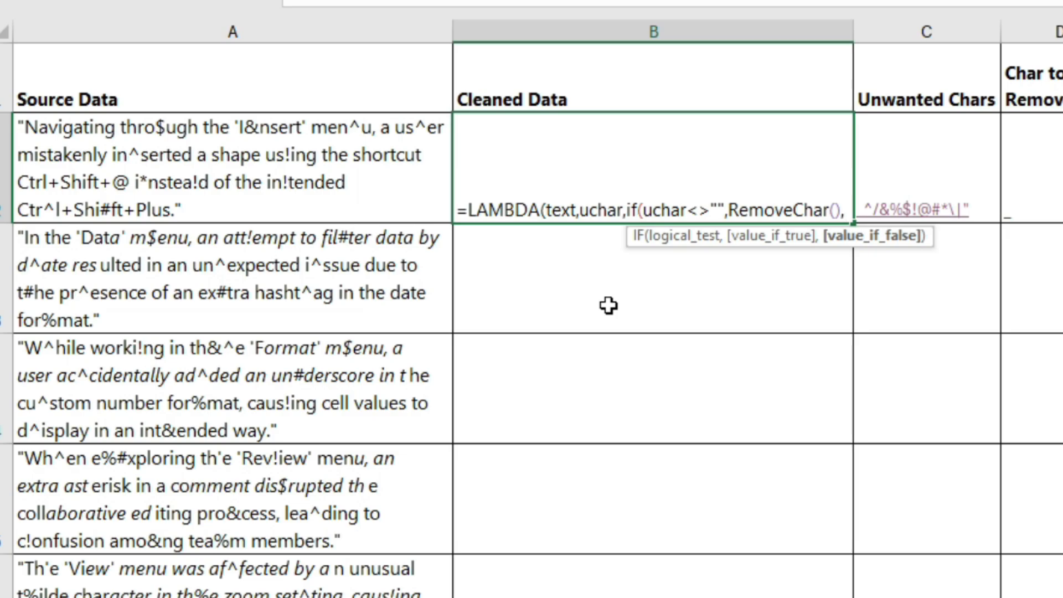
pyautogui.write('text')
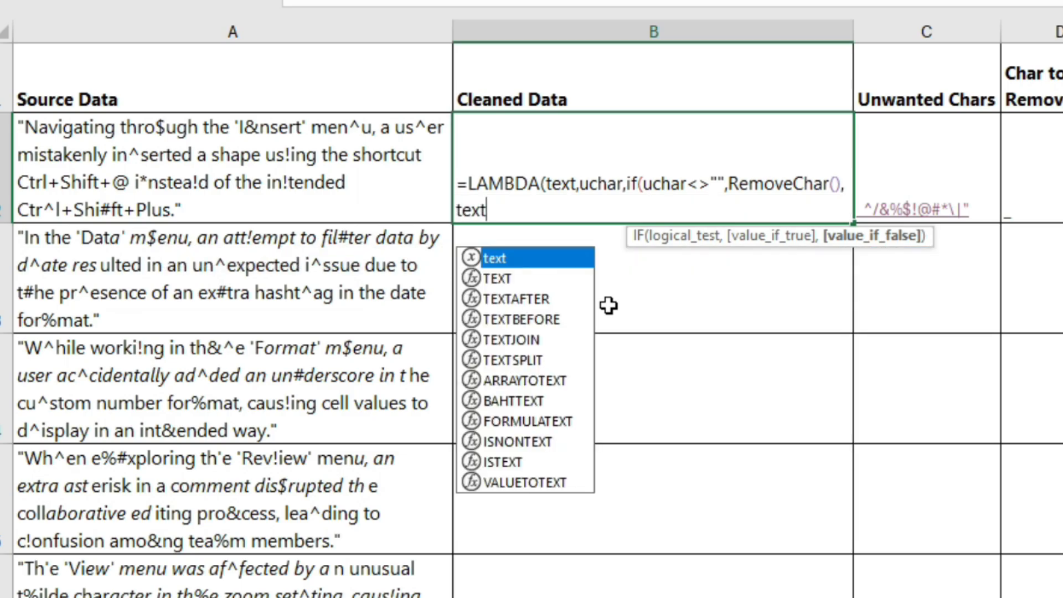
pyautogui.write(')')
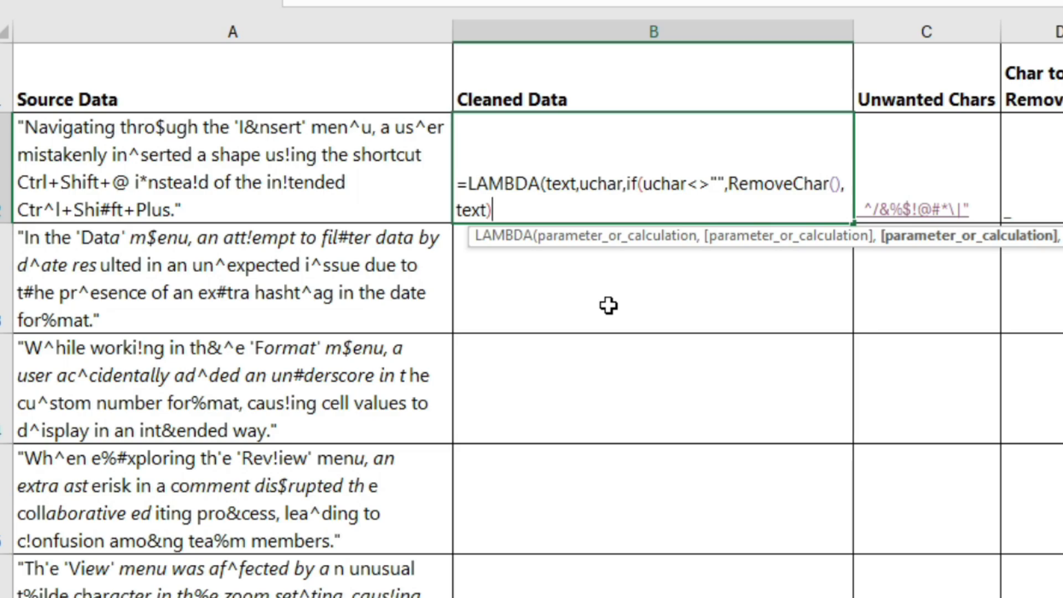
# Fill the empty RemoveChar call with the arguments text and uchar.
pyautogui.click(834, 182)
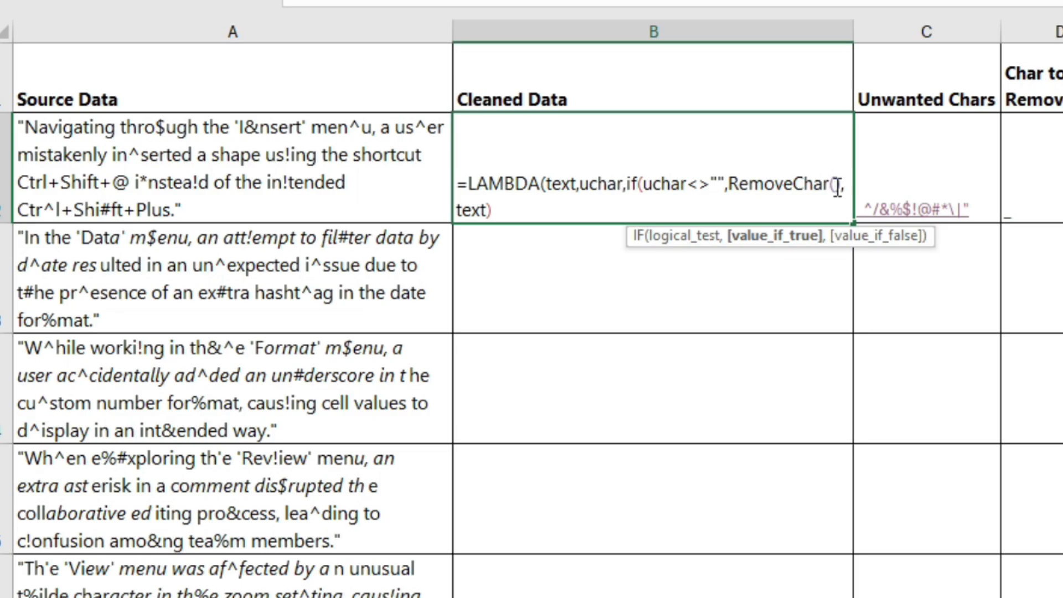
pyautogui.write('text')
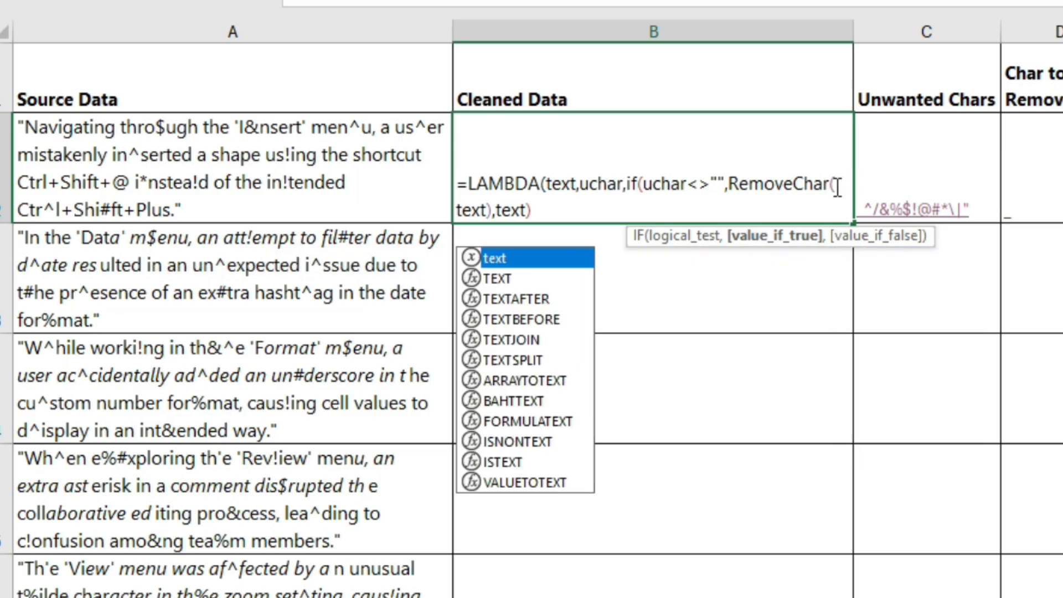
pyautogui.write(',')
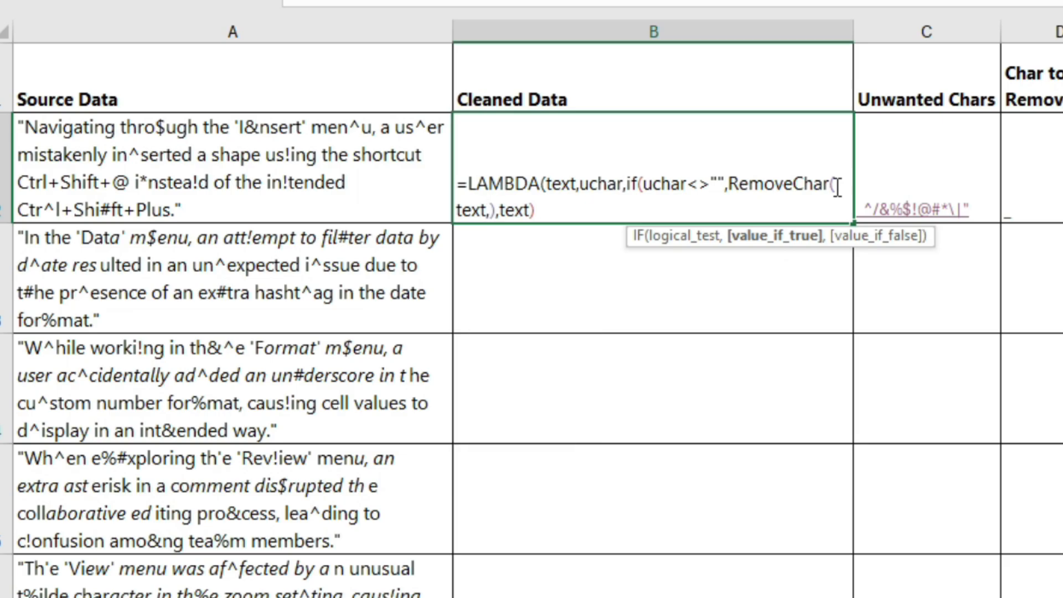
pyautogui.write('uchar')
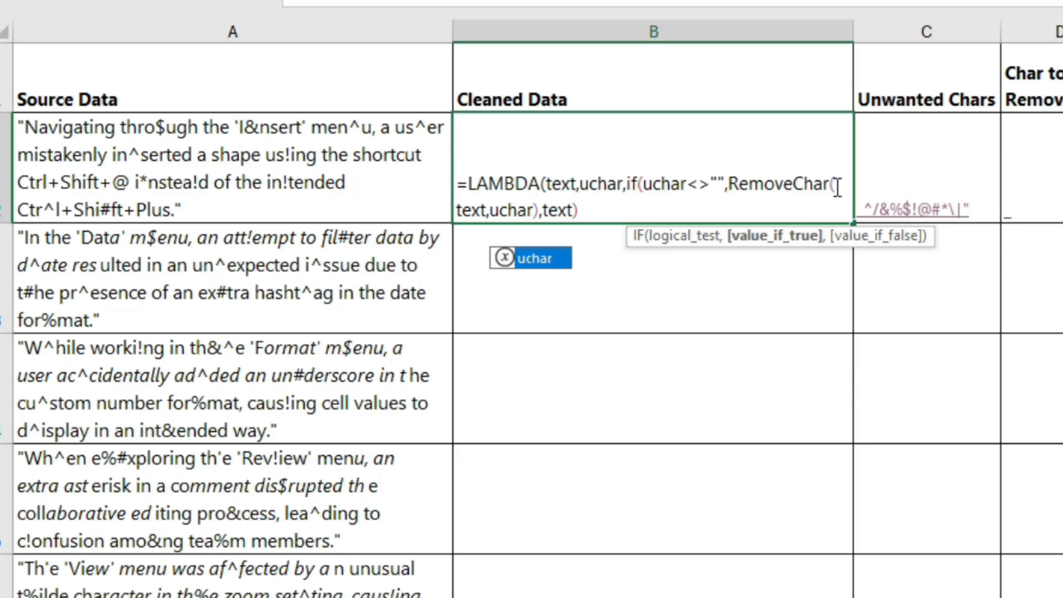
# Replace the first argument of the RemoveChar call, text, with an opened SUBSTITUTE function.
pyautogui.click(473, 213)
pyautogui.click(469, 209)
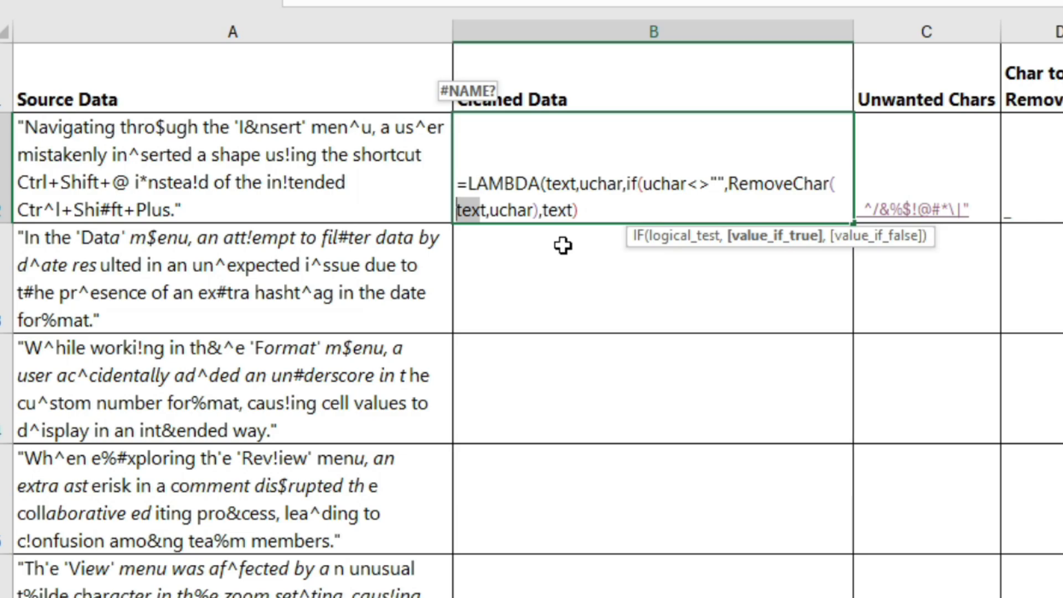
pyautogui.click(485, 204)
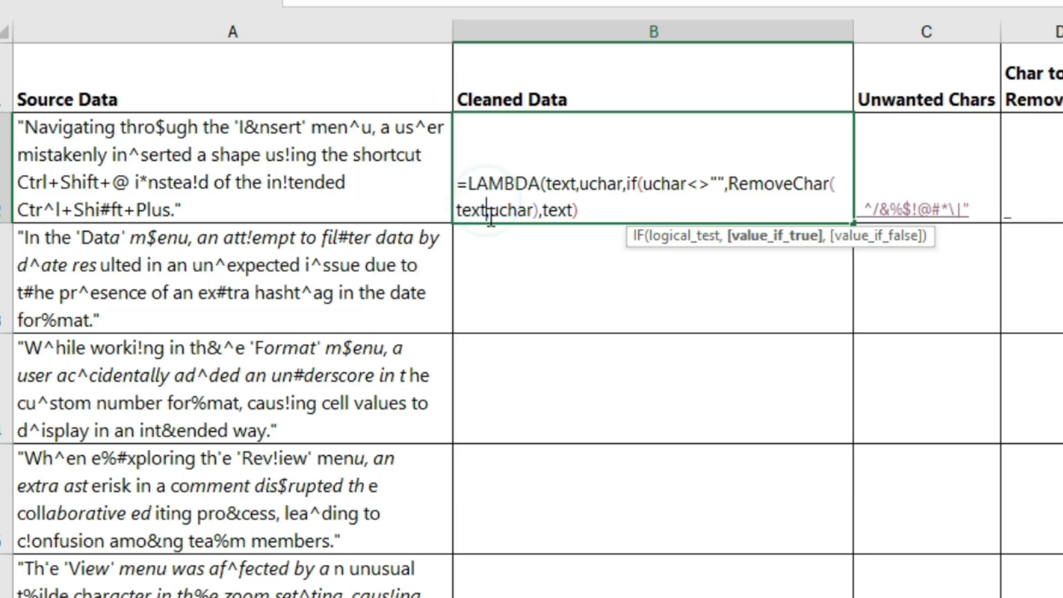
pyautogui.press('BackSpace')
pyautogui.press('BackSpace')
pyautogui.press('BackSpace')
pyautogui.press('BackSpace')
pyautogui.write('su')
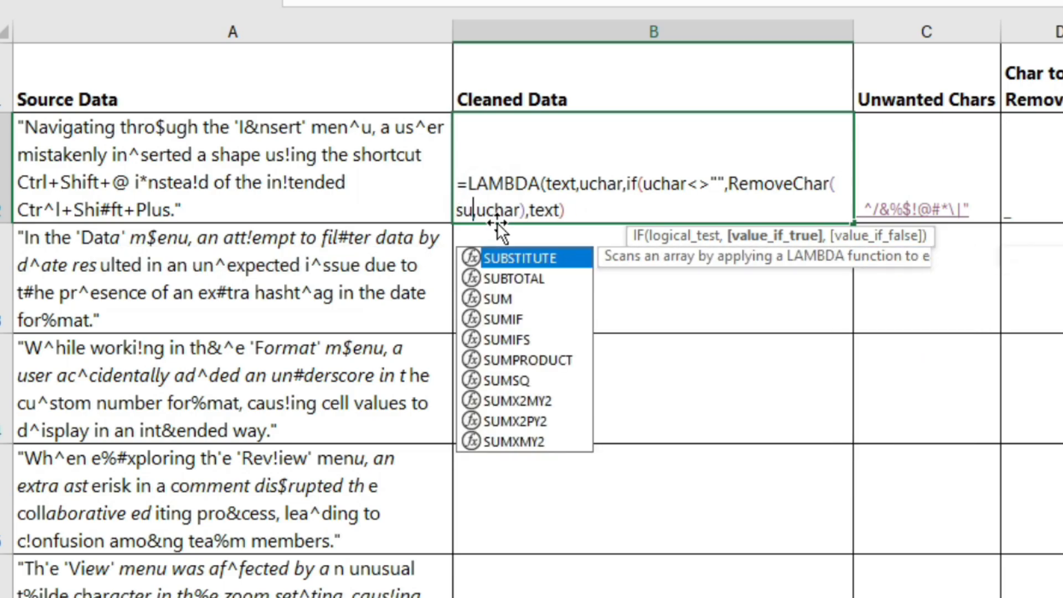
pyautogui.write('bs')
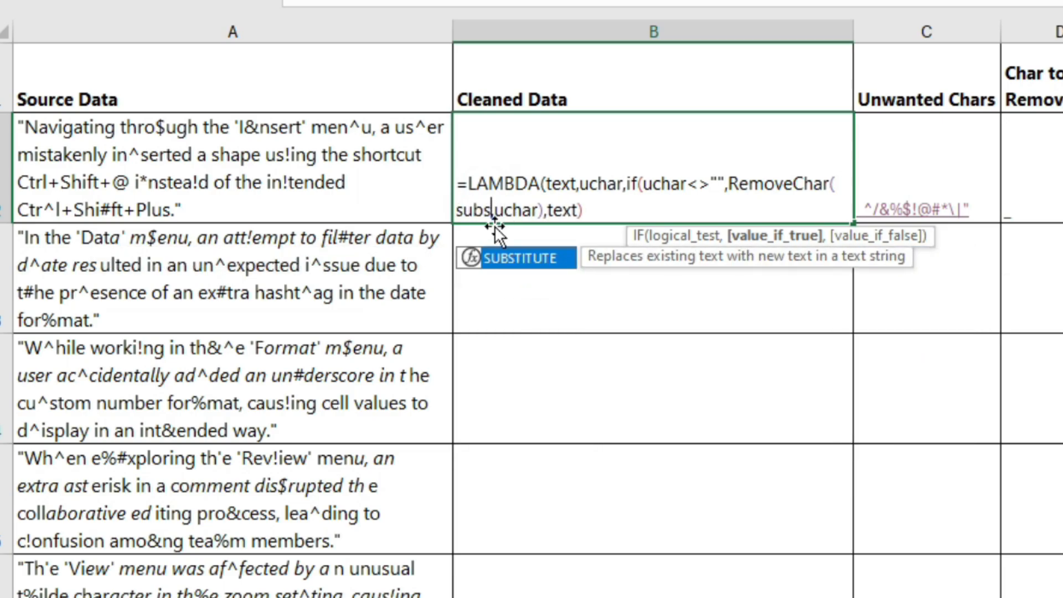
pyautogui.click(508, 262)
pyautogui.doubleClick(509, 261)
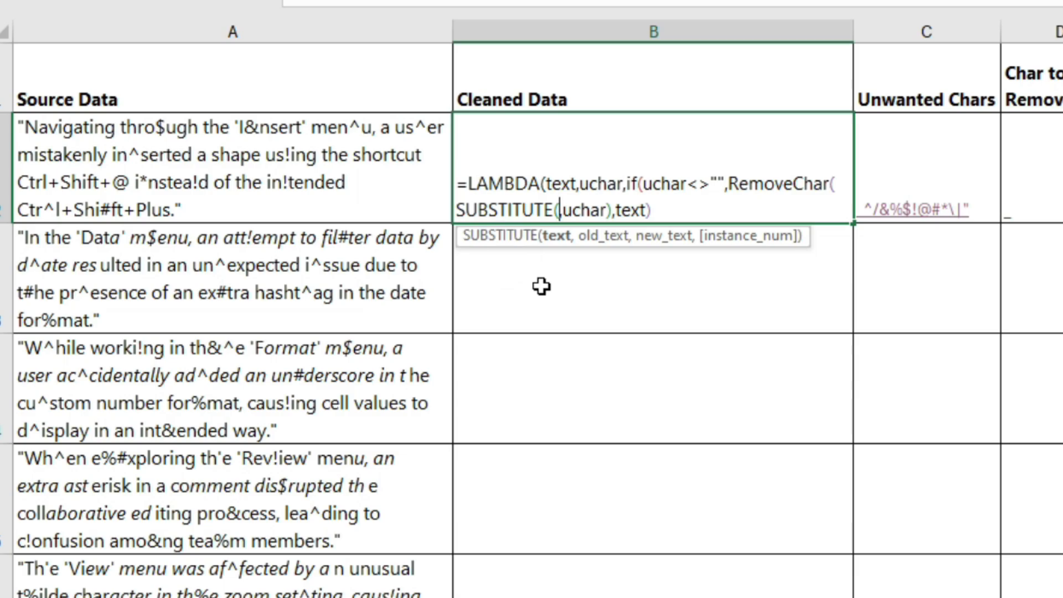
# Complete the nested function as SUBSTITUTE(text,left(uchar,1),"") to strip the first unwanted character.
pyautogui.write('text')
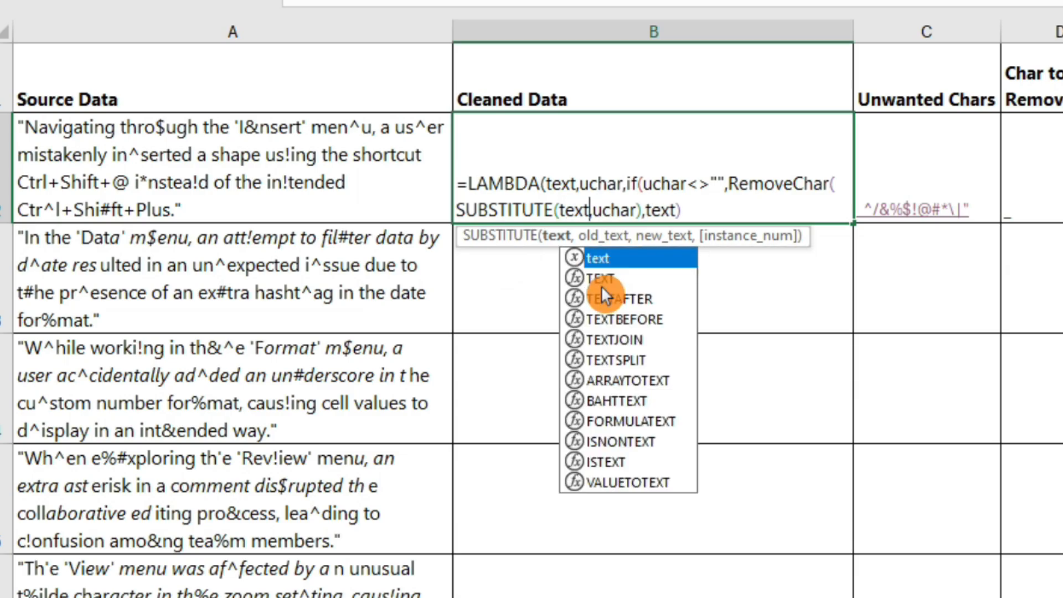
pyautogui.write(',')
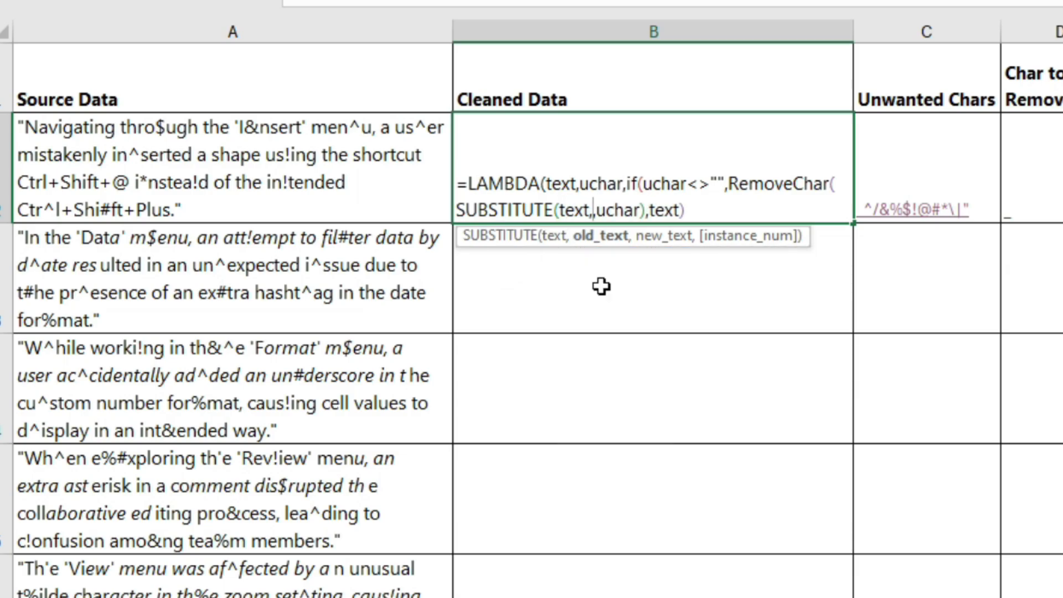
pyautogui.write('left(uchar')
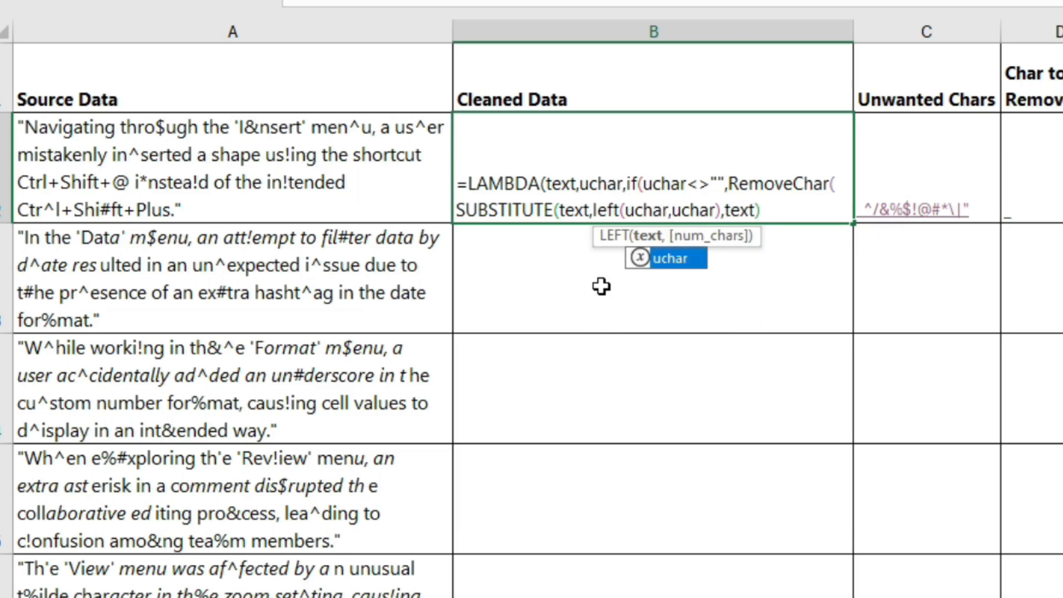
pyautogui.write(',1)')
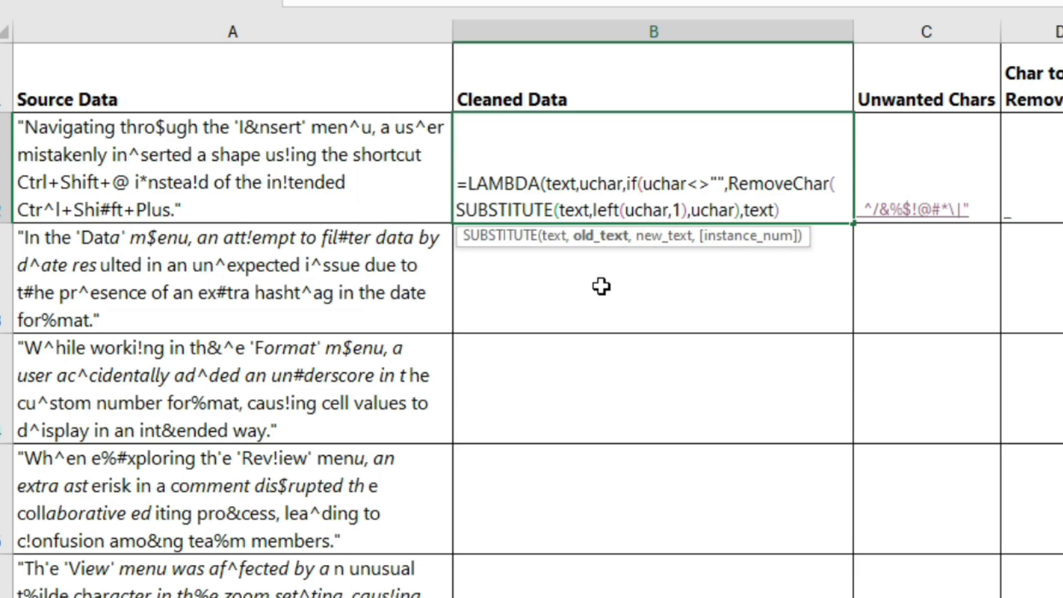
pyautogui.write(',""')
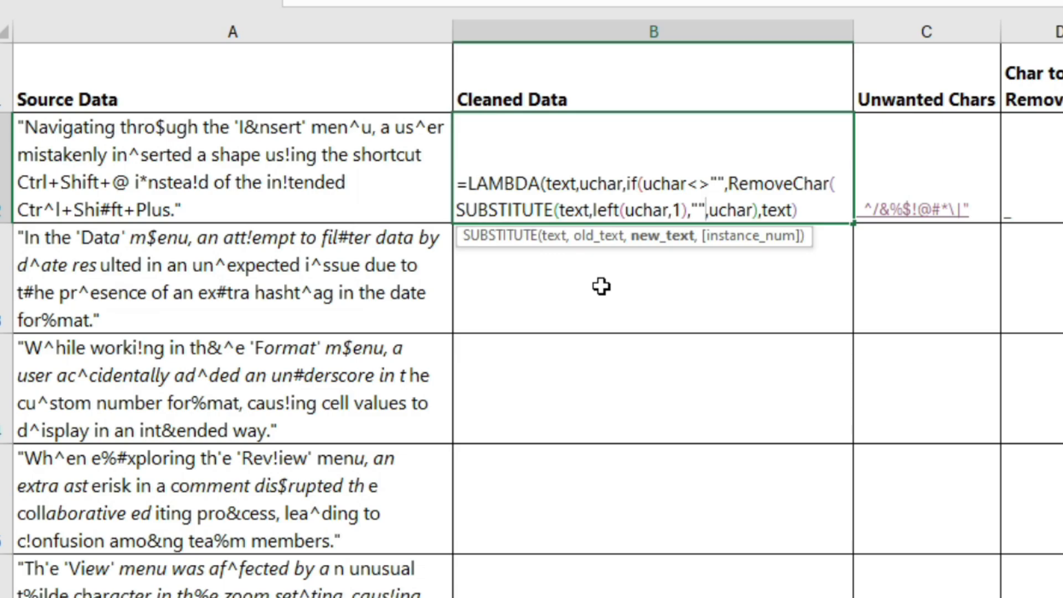
pyautogui.write(')')
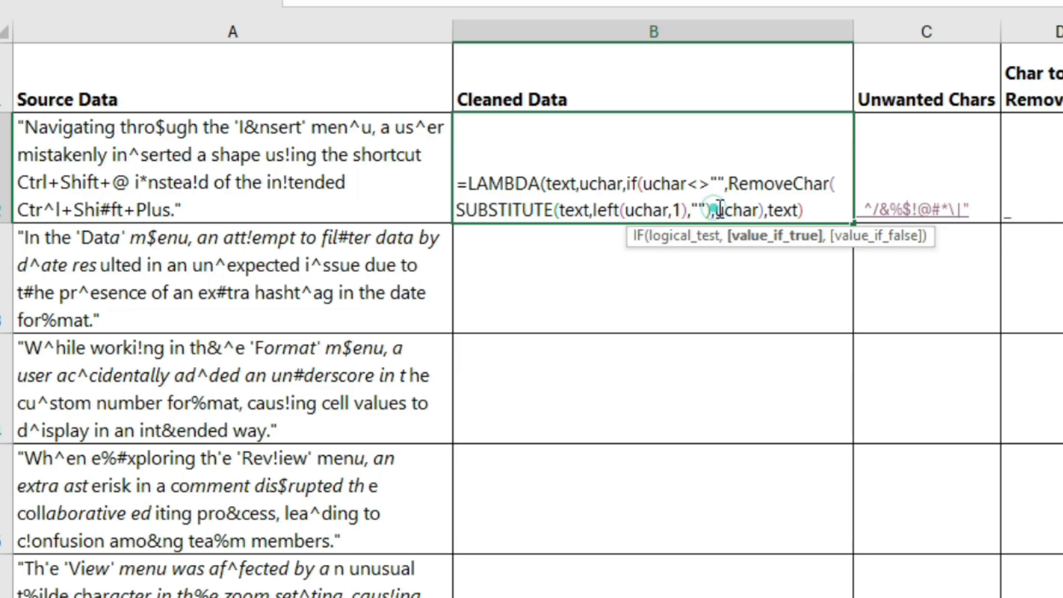
# Replace the second argument of the nested RemoveChar call with a RIGHT function that takes uchar as its text.
pyautogui.moveTo(715, 209); pyautogui.dragTo(760, 206)
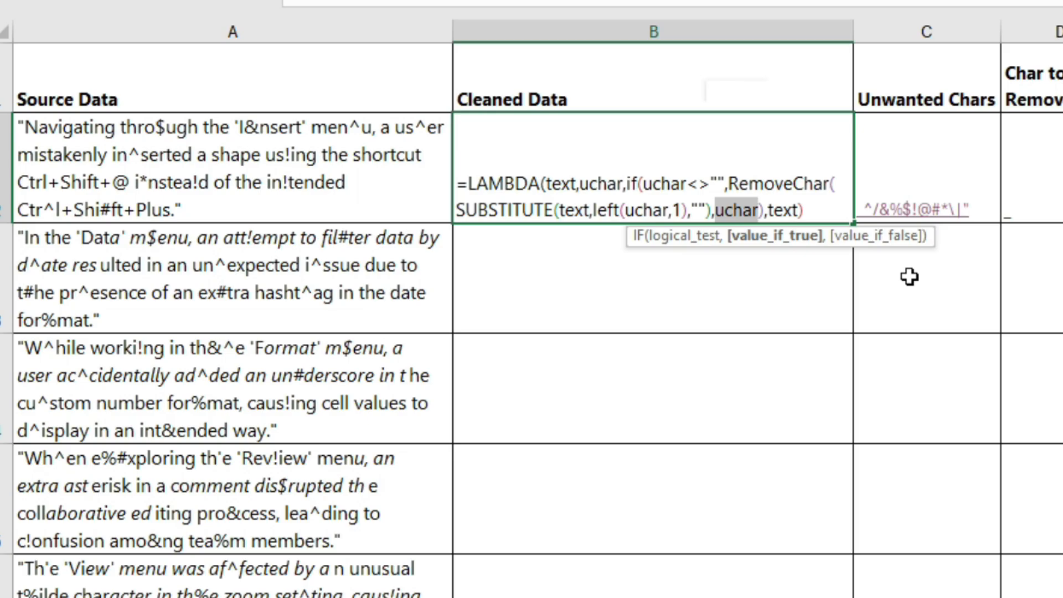
pyautogui.write('ri')
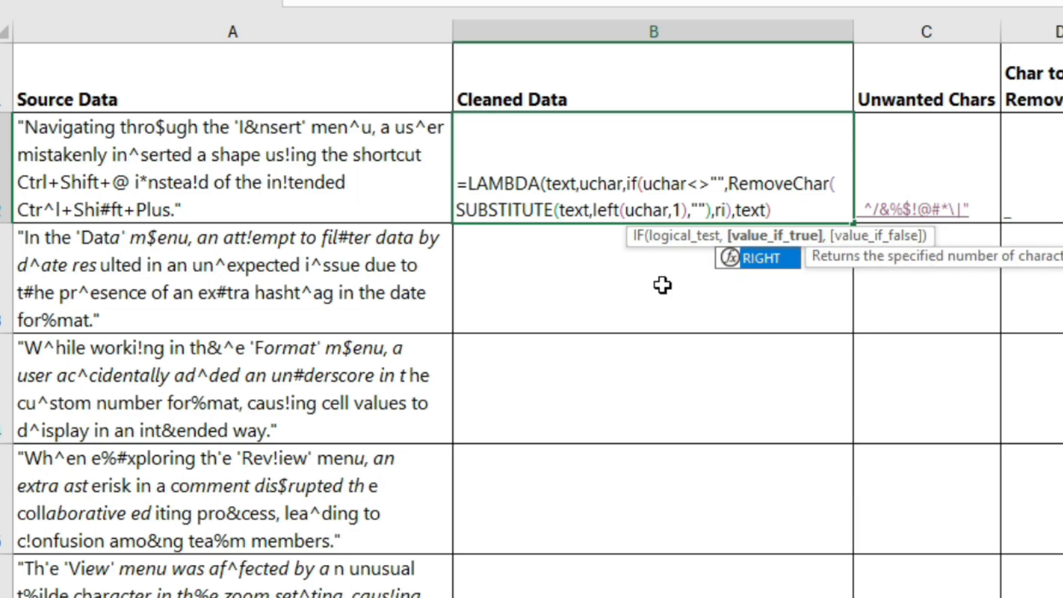
pyautogui.doubleClick(772, 259)
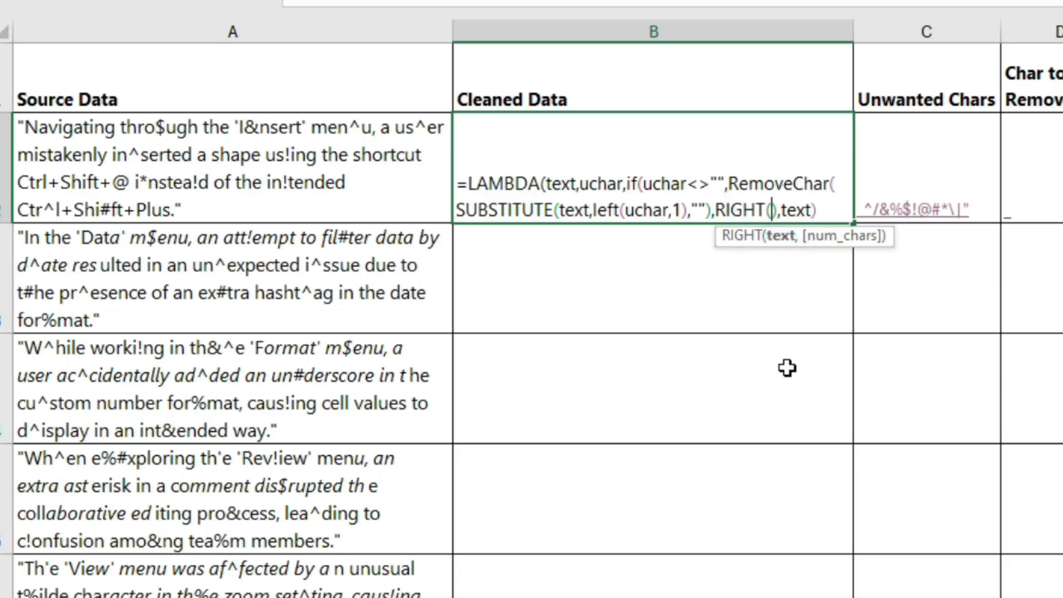
pyautogui.write('uchar')
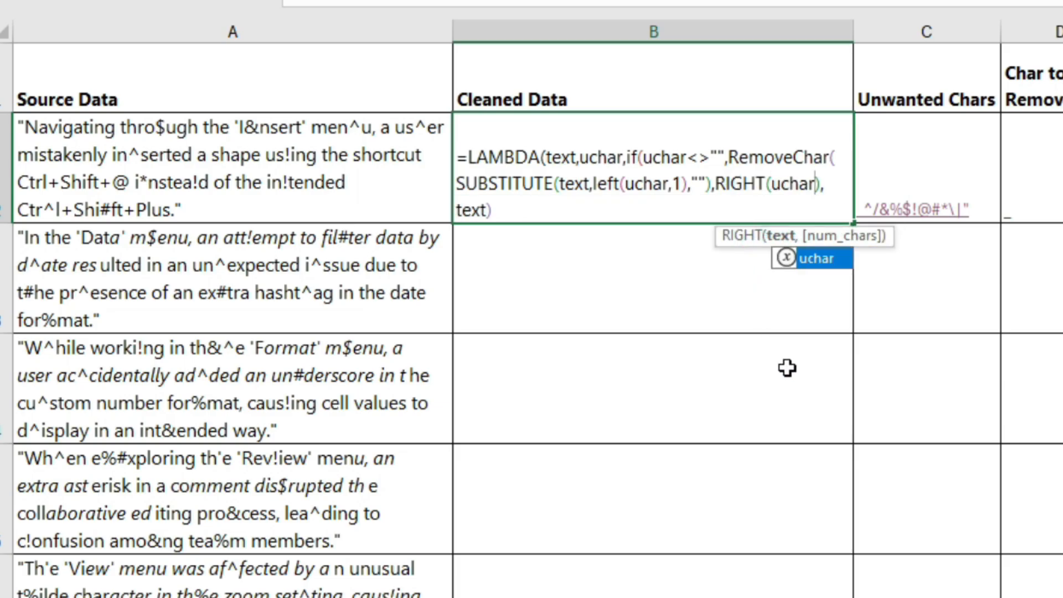
pyautogui.write(')')
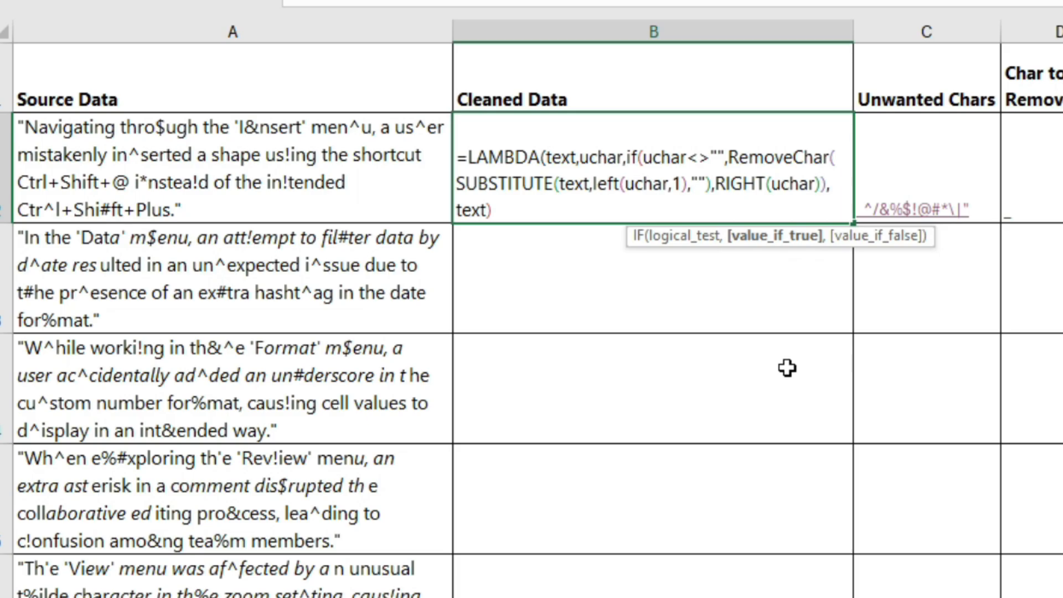
pyautogui.press('BackSpace')
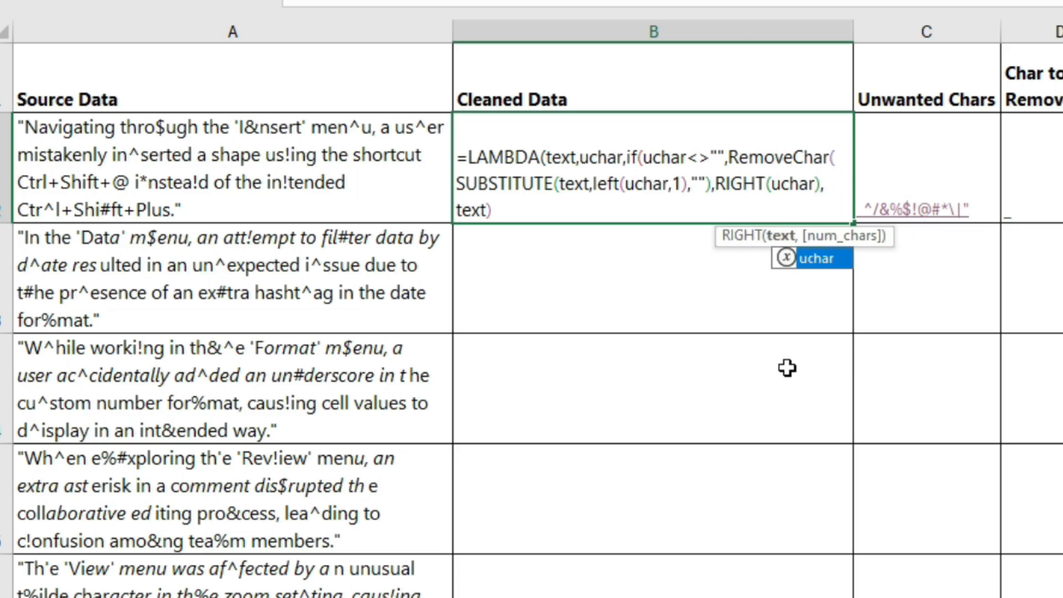
# Set the RIGHT function's number of characters to len(uchar)-1 and close the function.
pyautogui.write(',le')
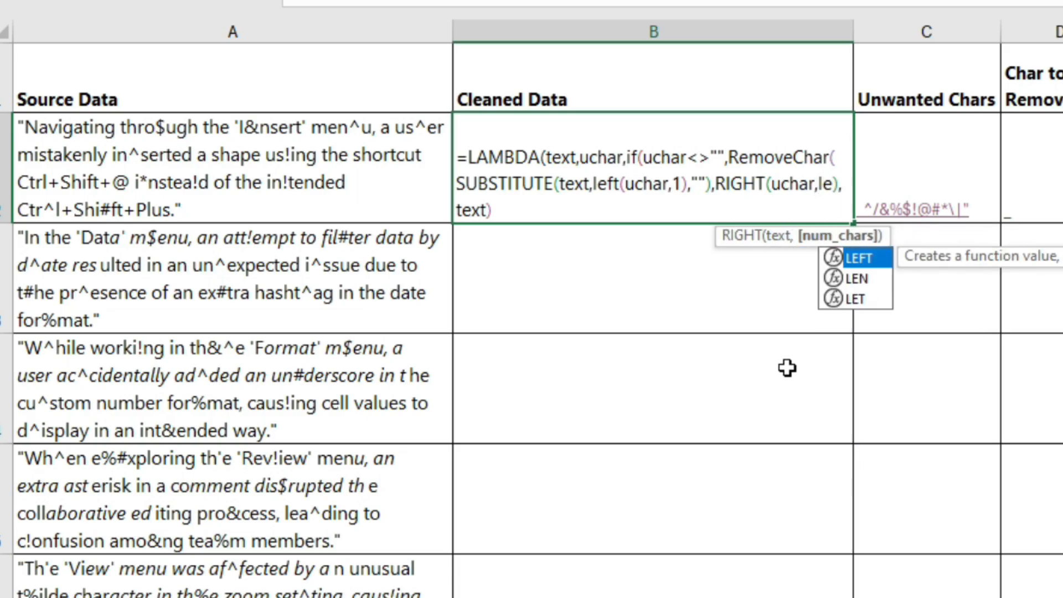
pyautogui.write('n')
pyautogui.write('(ucha')
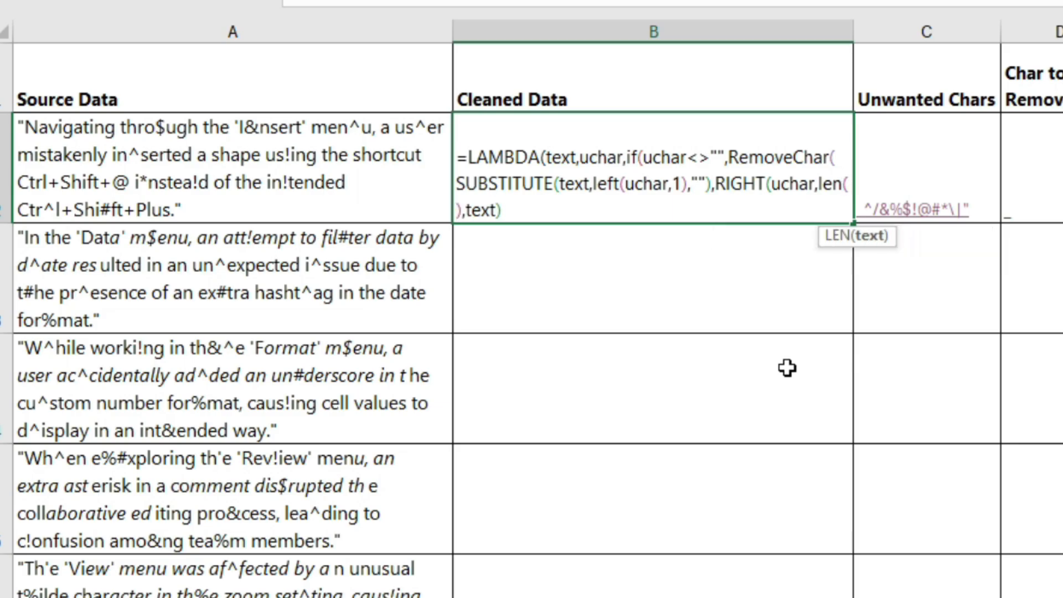
pyautogui.write('r')
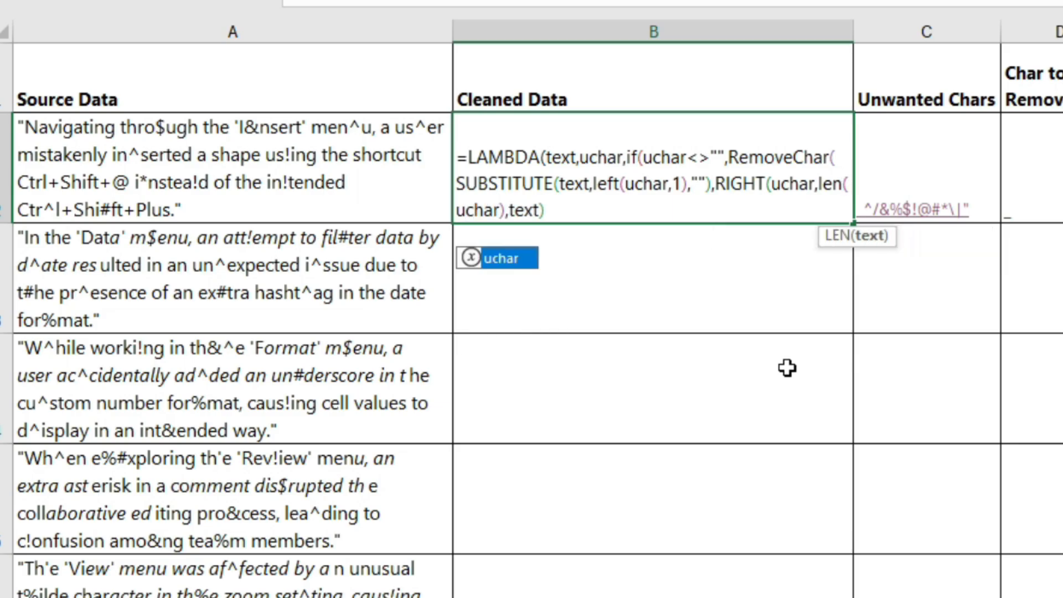
pyautogui.write(')')
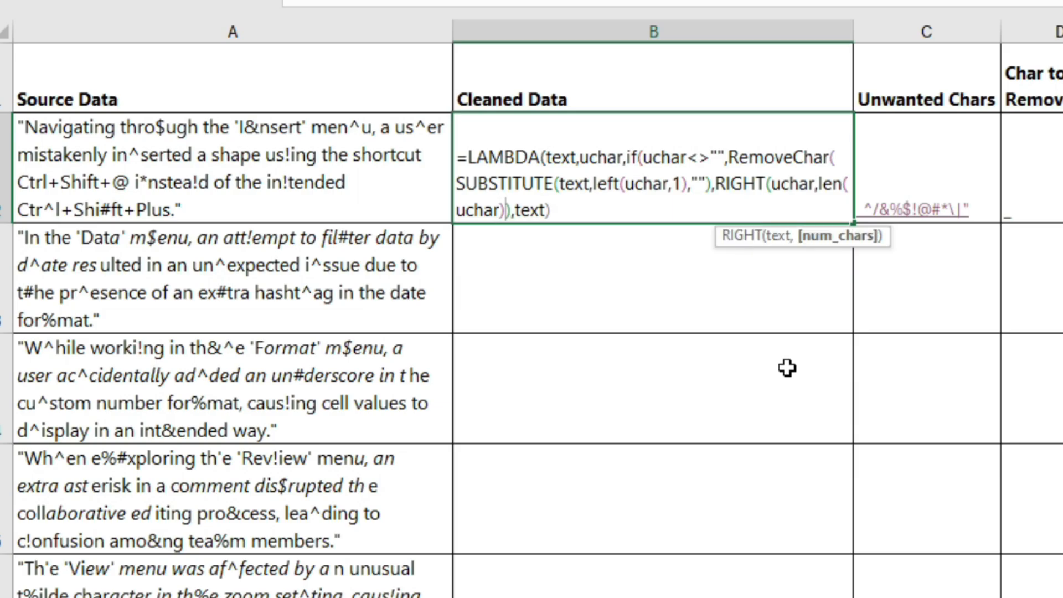
pyautogui.write('-1')
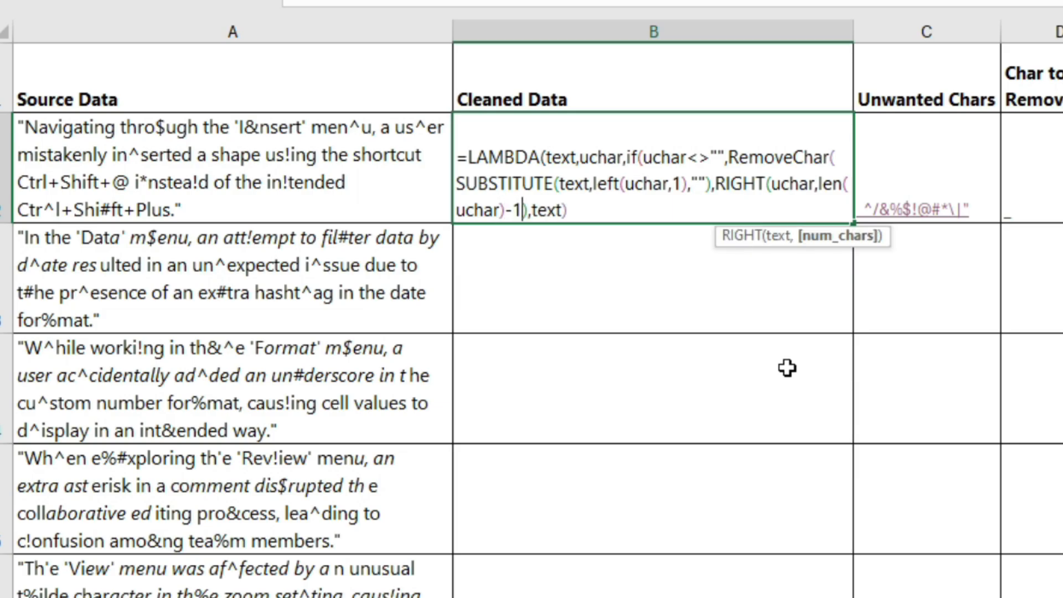
pyautogui.write(')')
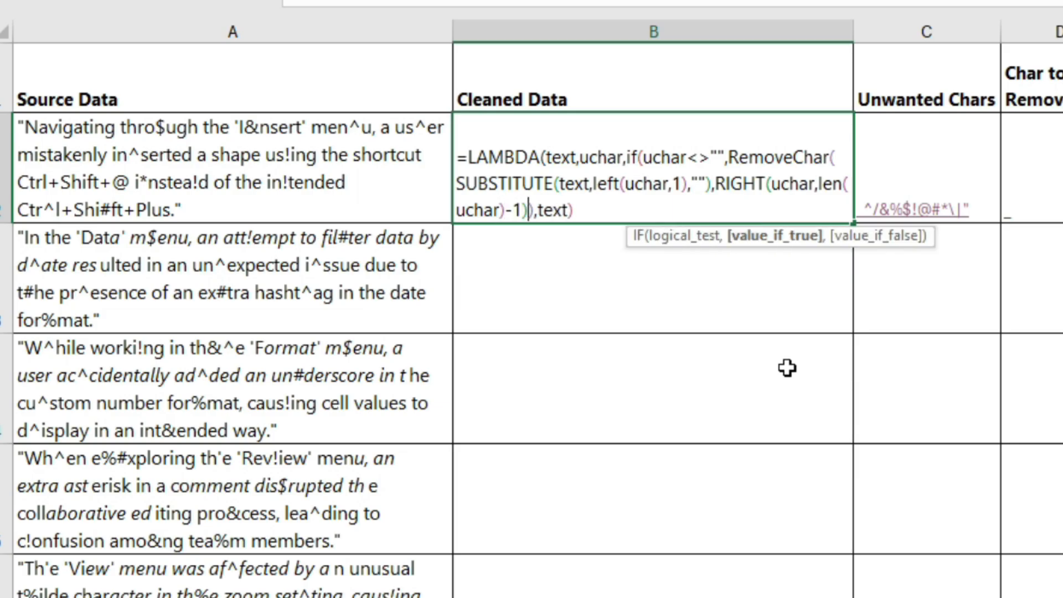
# Close the LAMBDA after the IF's final text argument and enter the formula in B2.
pyautogui.click(576, 211)
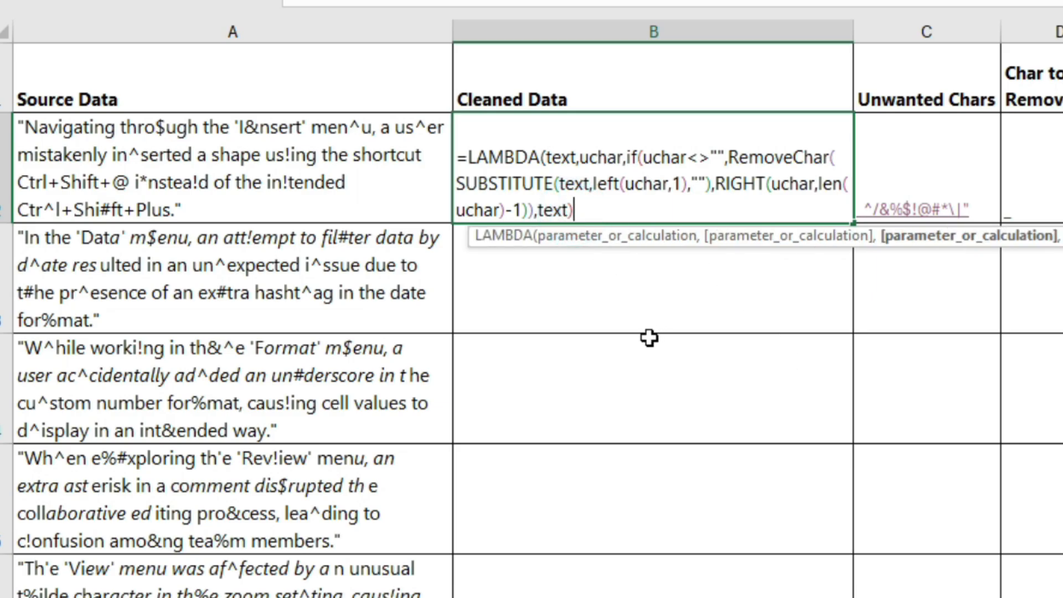
pyautogui.write(')')
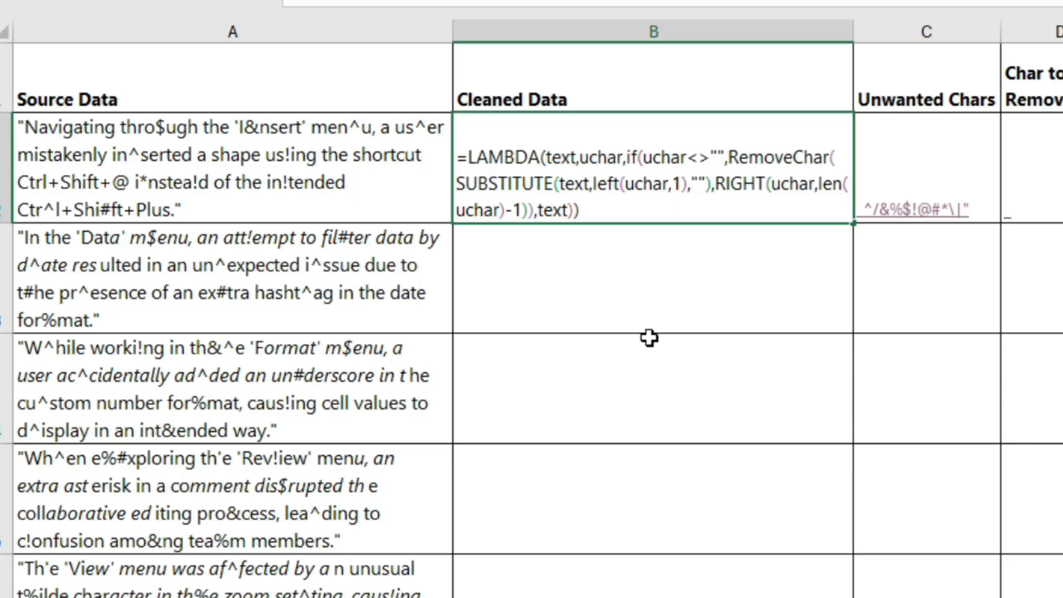
pyautogui.press('Return')
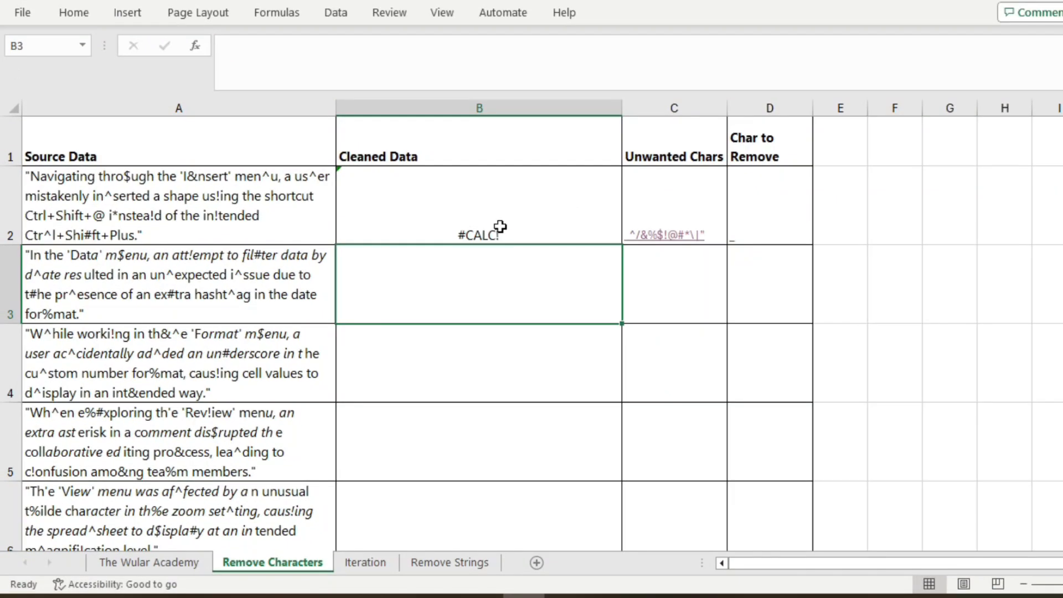
# Copy the complete LAMBDA formula text from cell B2 and leave cell editing.
pyautogui.doubleClick(718, 204)
pyautogui.hotkey('ctrl', 'c')
pyautogui.moveTo(525, 231); pyautogui.dragTo(266, 177)
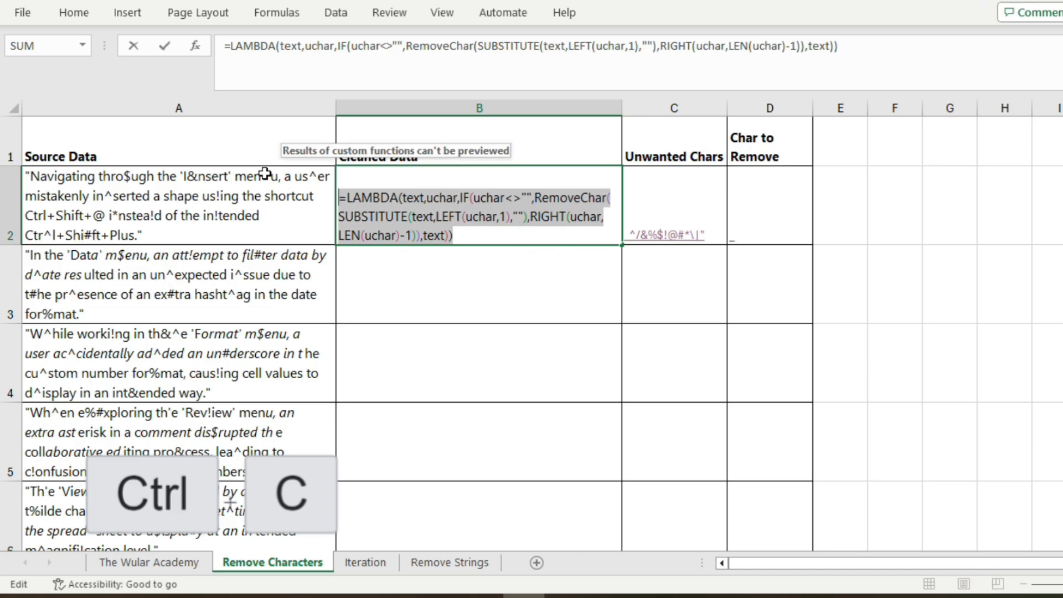
pyautogui.press('Escape')
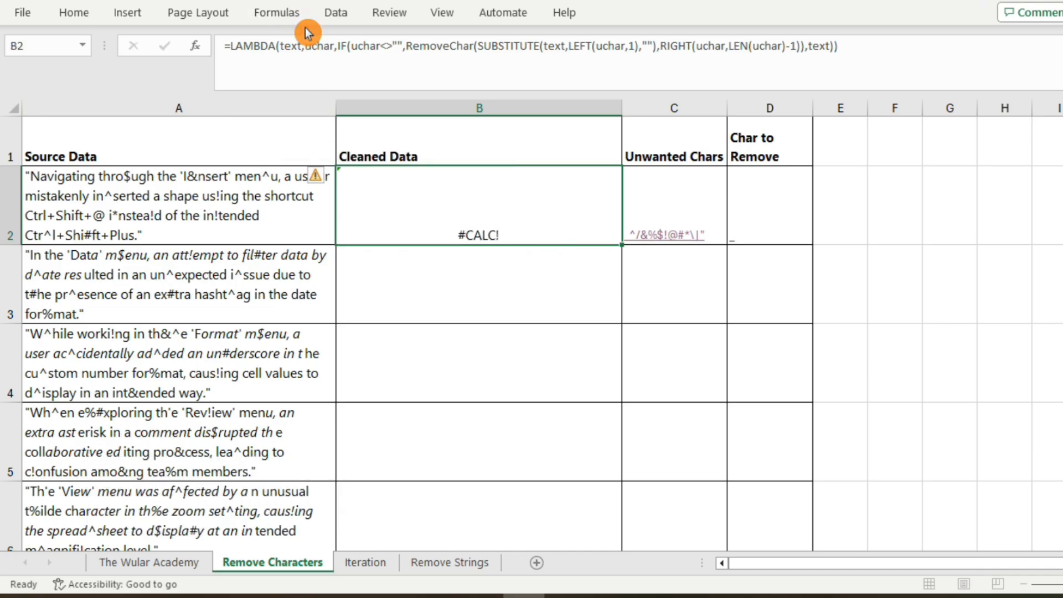
# Define a new workbook-scoped name RemoveChar that refers to the copied LAMBDA formula.
pyautogui.click(283, 11)
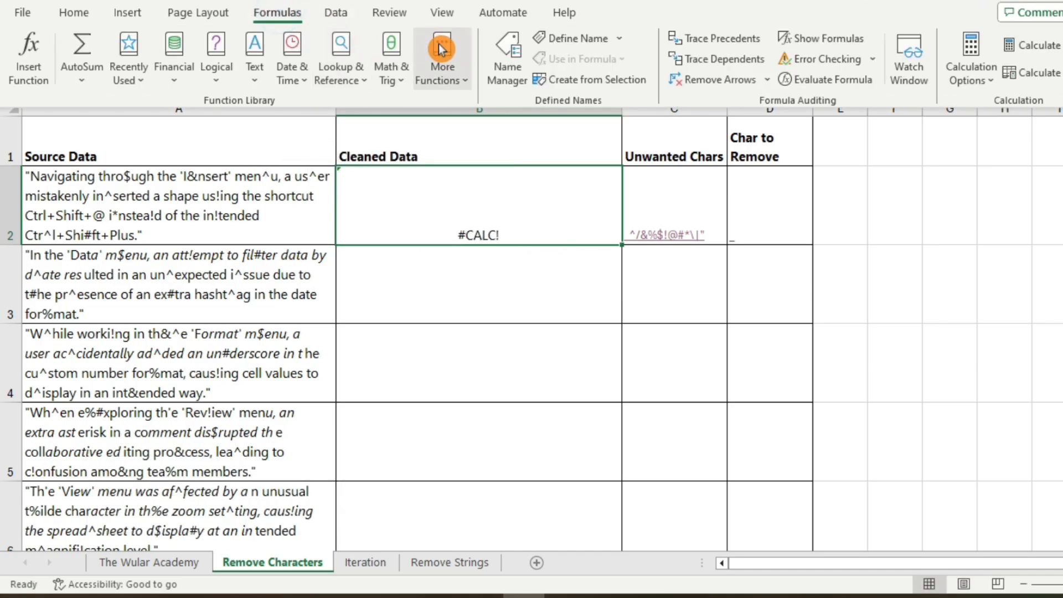
pyautogui.click(496, 49)
pyautogui.click(398, 141)
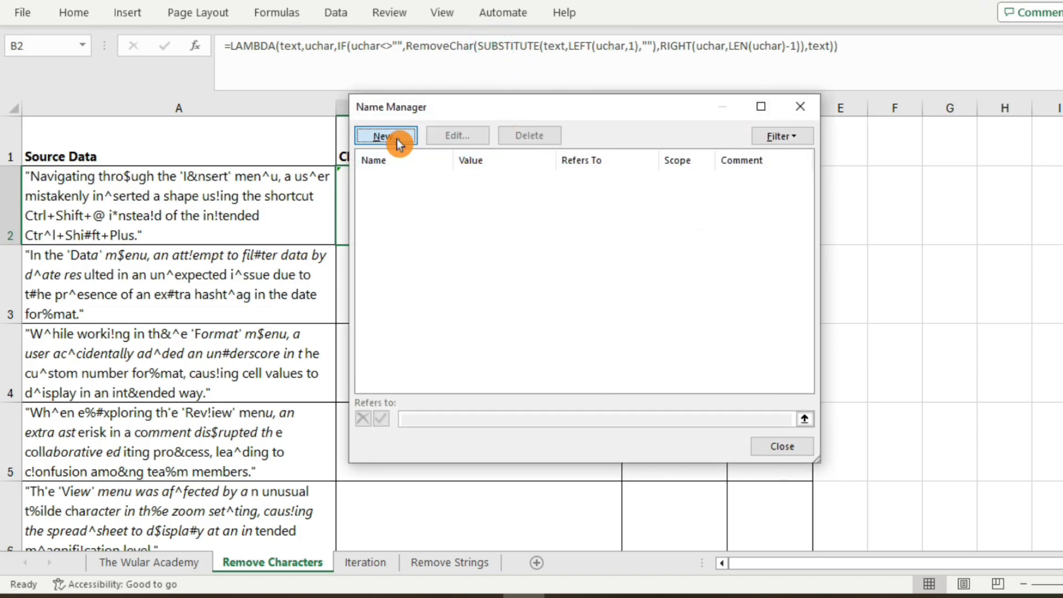
pyautogui.click(628, 335)
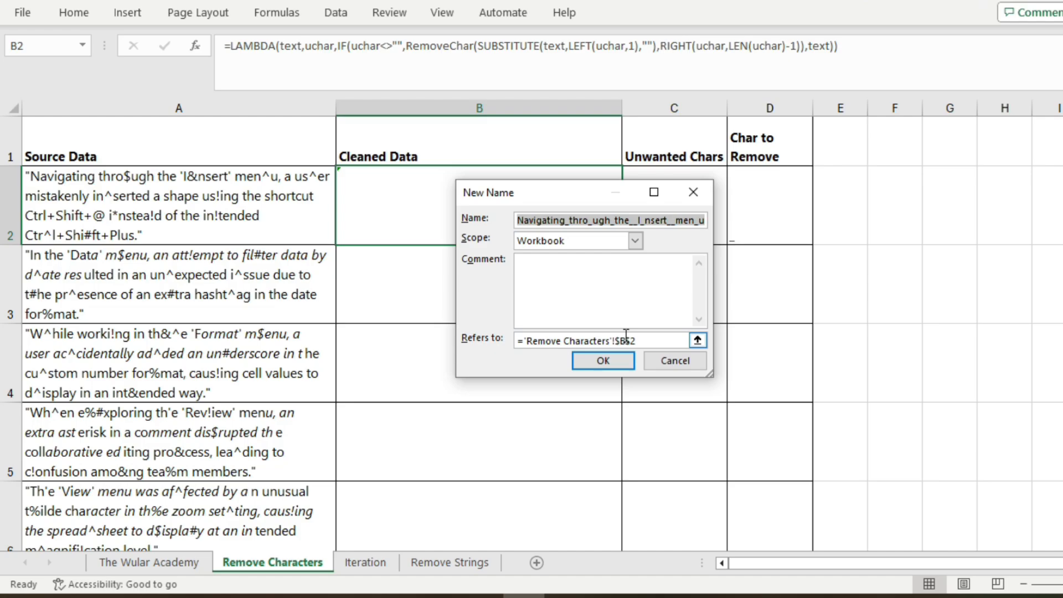
pyautogui.write('e')
pyautogui.press('BackSpace')
pyautogui.write('Remove')
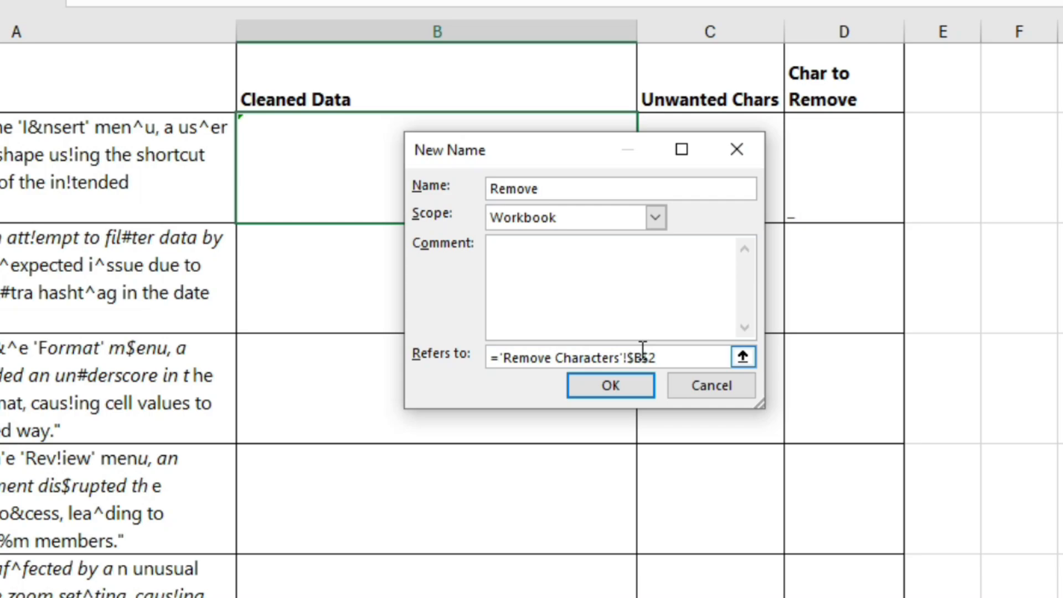
pyautogui.write('Char')
pyautogui.moveTo(642, 350); pyautogui.dragTo(487, 357)
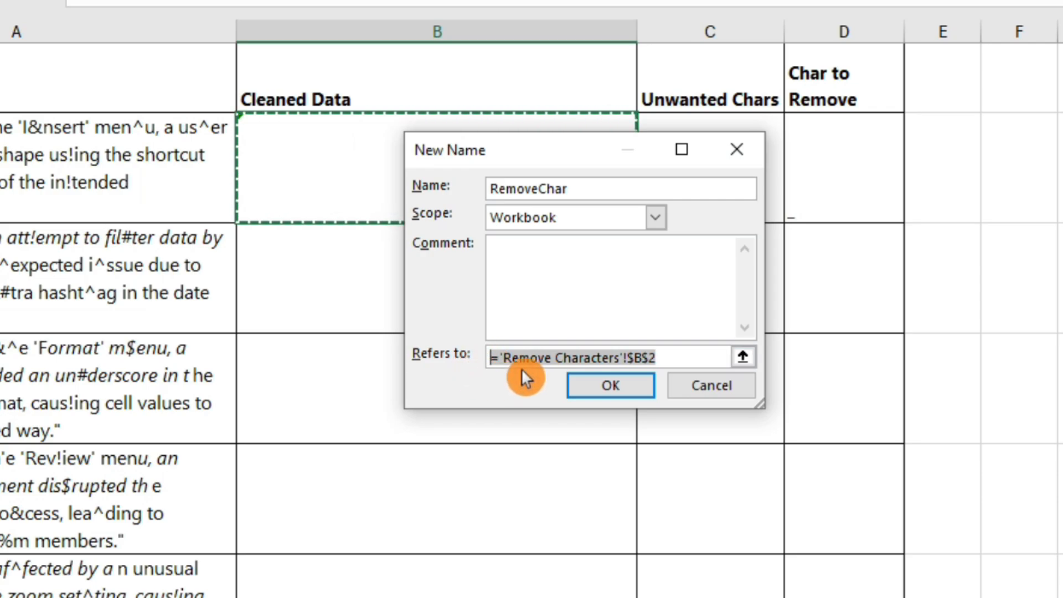
pyautogui.hotkey('ctrl', 'v')
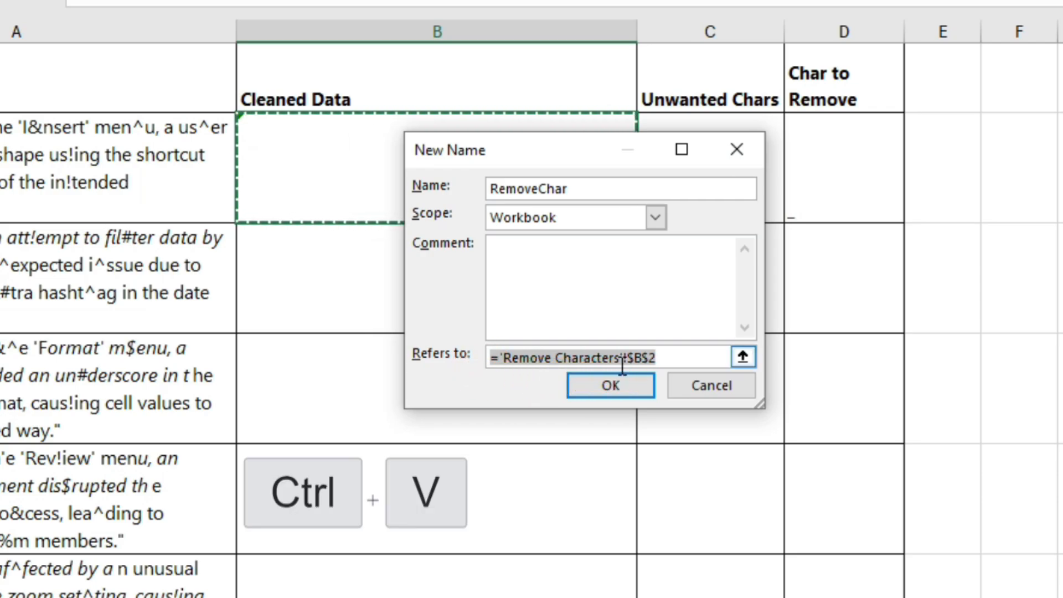
# Add the comment "text: text string, uchar: unwanted character string" to the RemoveChar name, save it and close the name list.
pyautogui.click(546, 263)
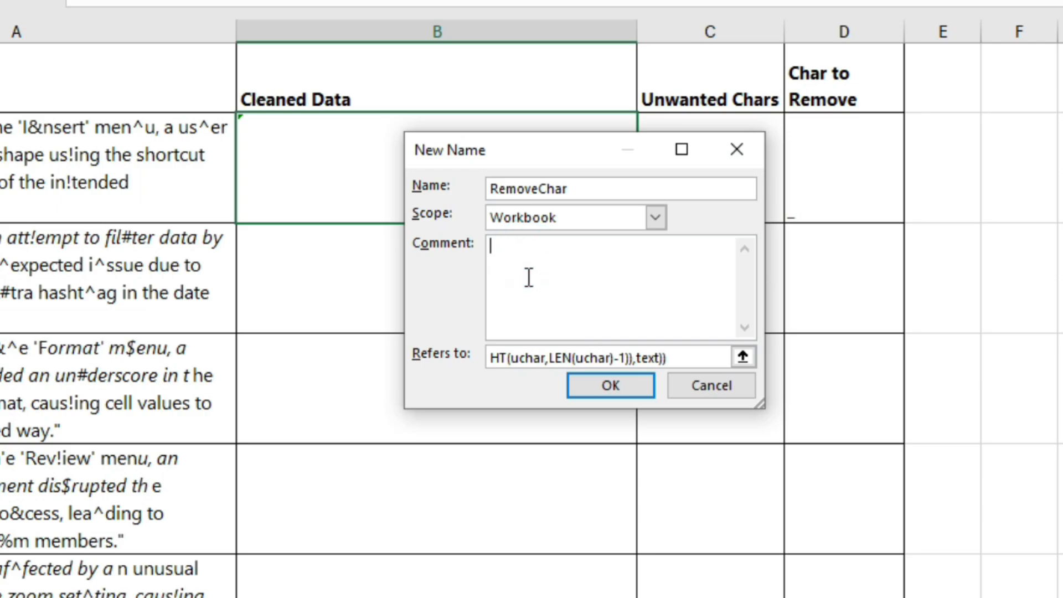
pyautogui.write('text: text strri')
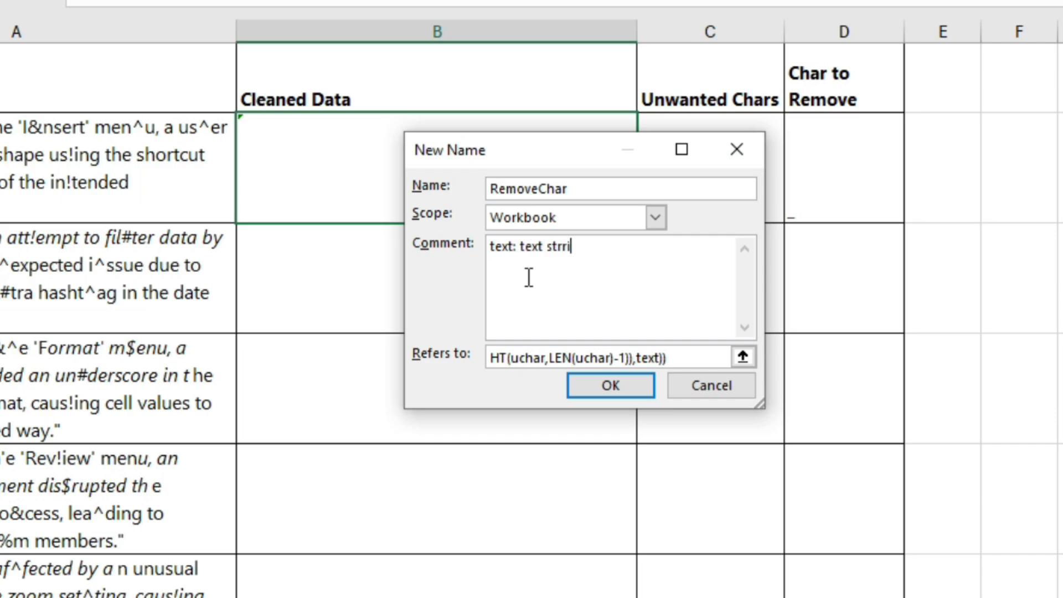
pyautogui.write('n')
pyautogui.press('BackSpace')
pyautogui.press('BackSpace')
pyautogui.press('BackSpace')
pyautogui.write('ing,')
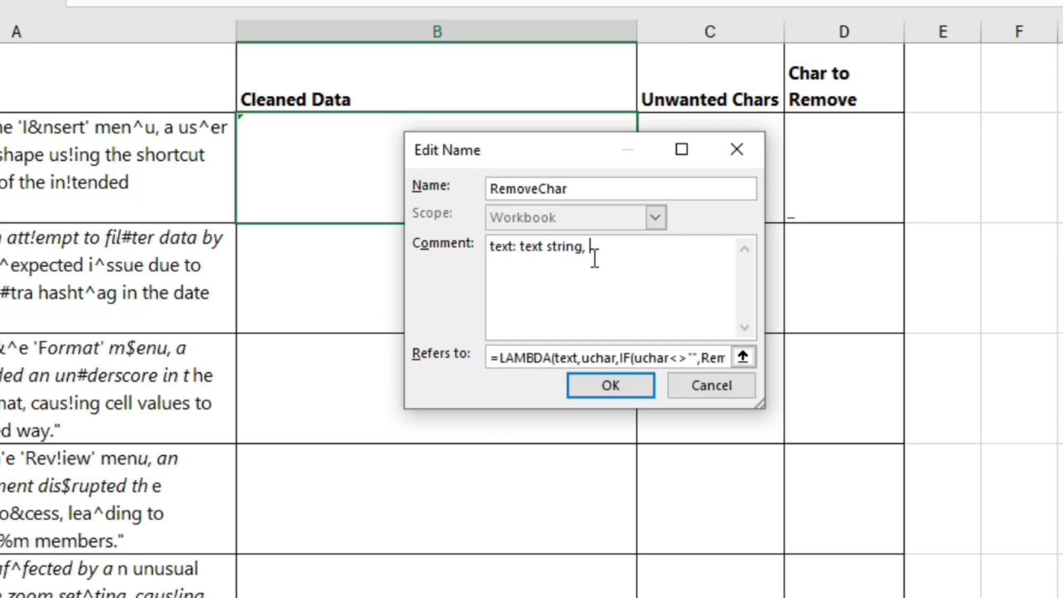
pyautogui.write('uchar: unch')
pyautogui.press('BackSpace')
pyautogui.press('BackSpace')
pyautogui.write('wanted character string')
pyautogui.click(611, 383)
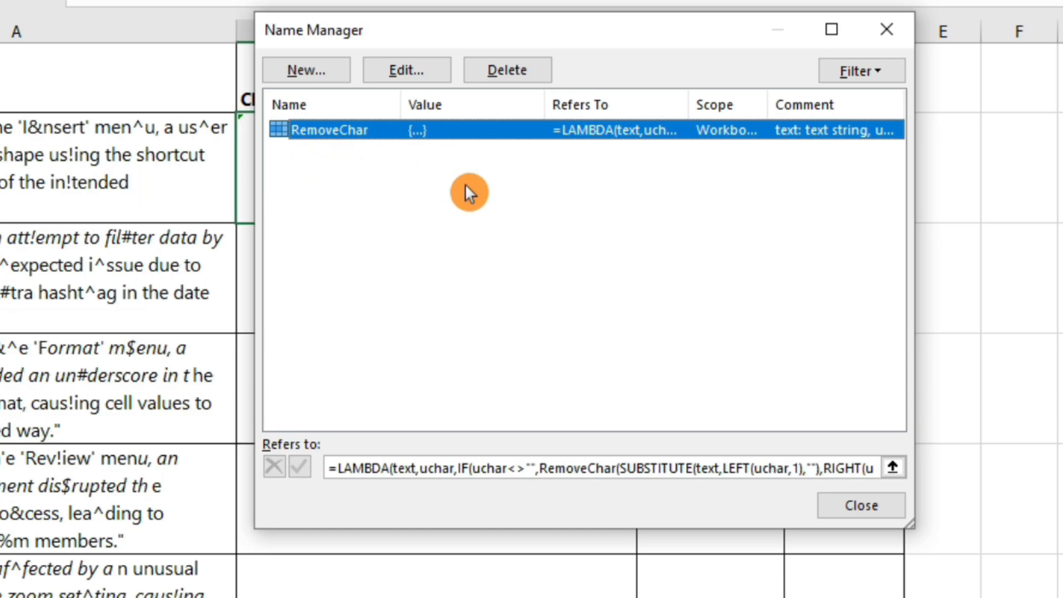
pyautogui.click(879, 505)
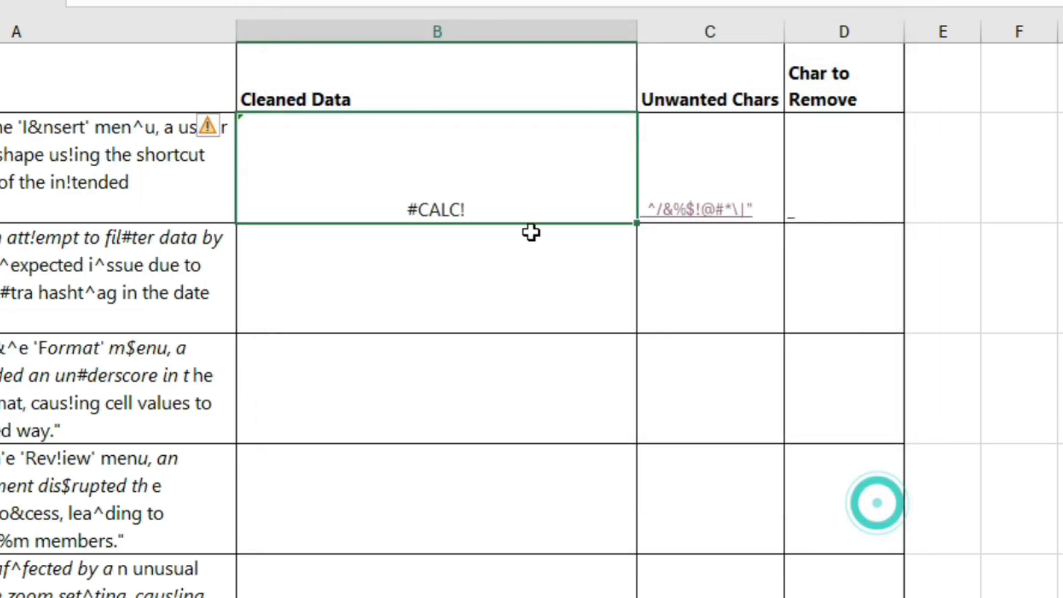
# Examine the recursive RemoveChar call inside the LAMBDA formula in B2.
pyautogui.doubleClick(509, 177)
pyautogui.click(516, 153)
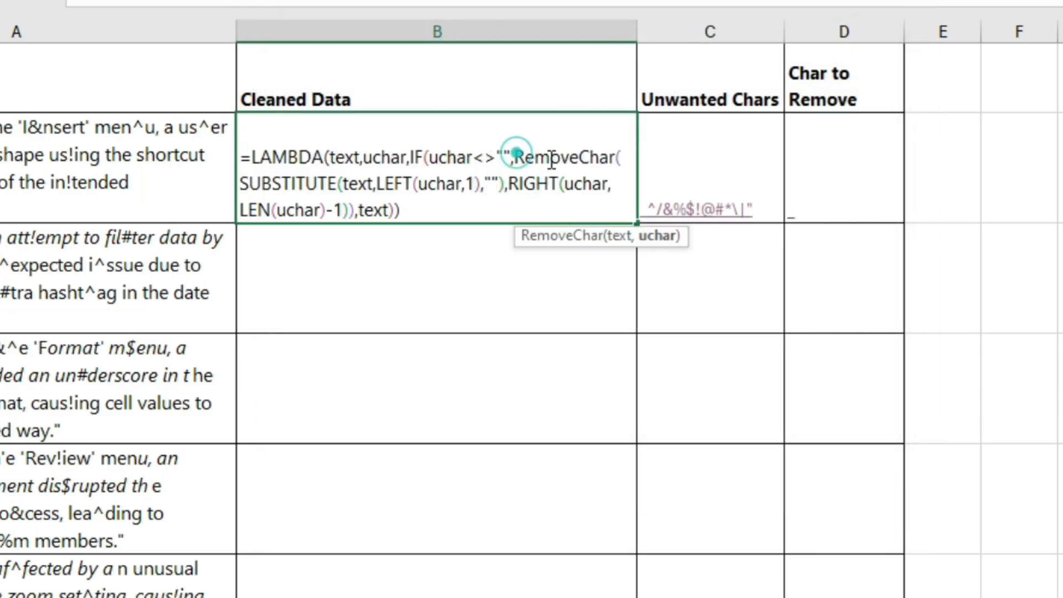
pyautogui.moveTo(551, 160); pyautogui.dragTo(619, 164)
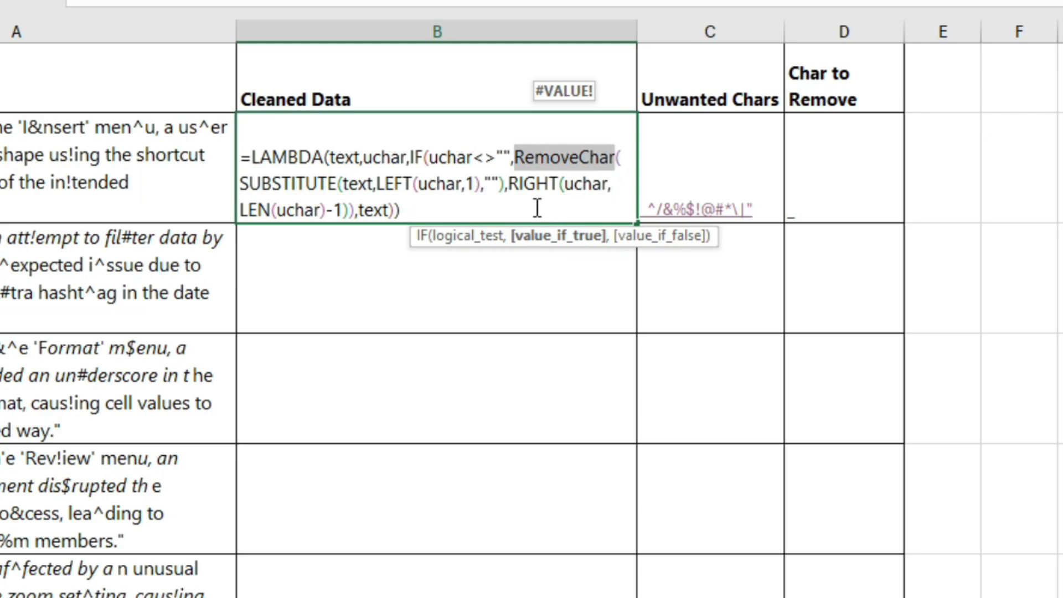
pyautogui.hotkey('ctrl', 'Return')
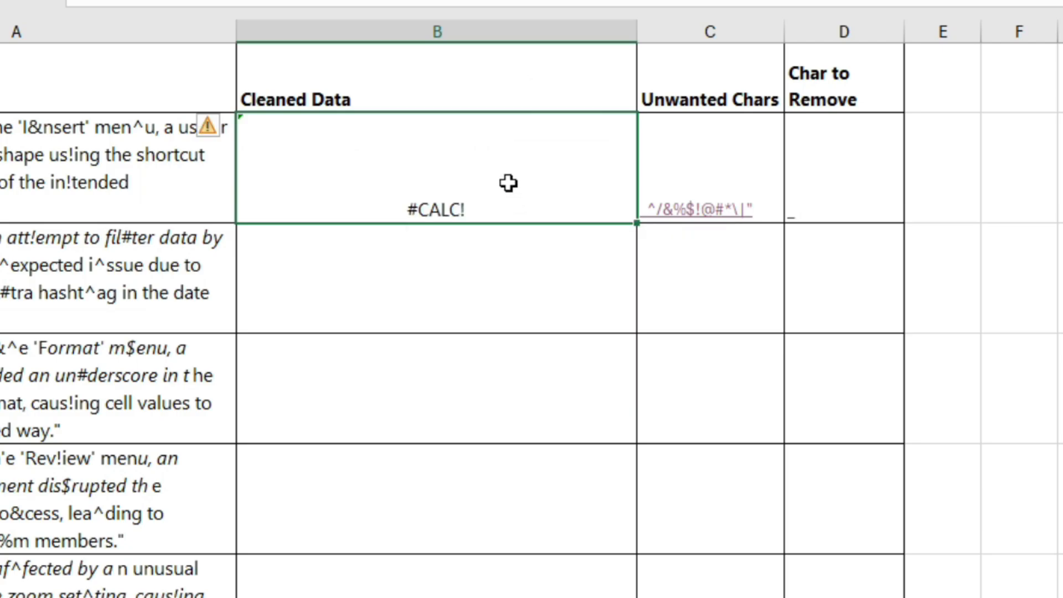
# Clear the old formula from B2 and enter =RemoveChar(A2:A6,C2) there to clean all the source data.
pyautogui.click(509, 183)
pyautogui.press('Delete')
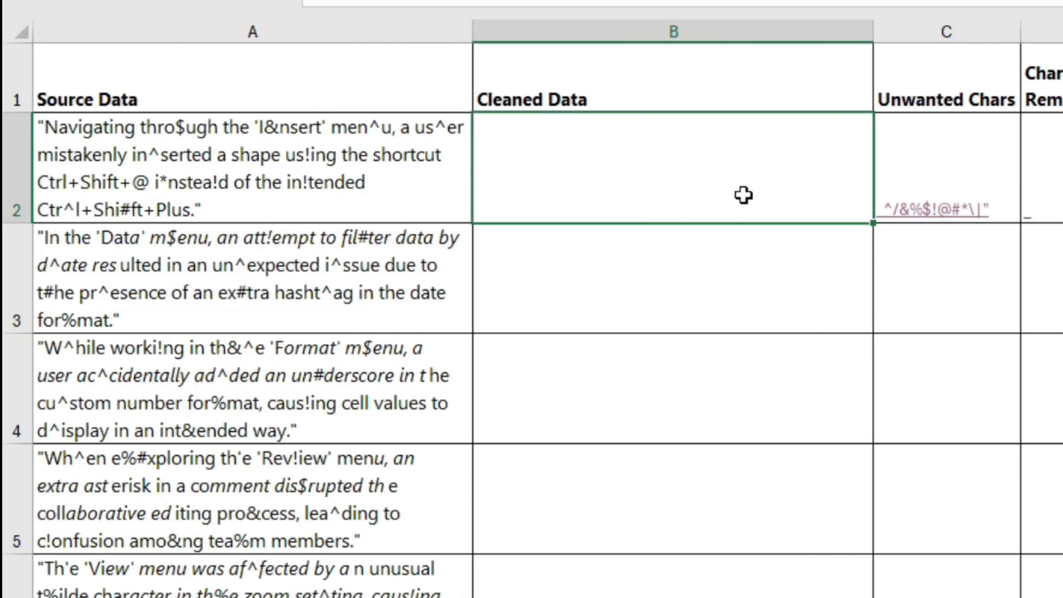
pyautogui.doubleClick(745, 195)
pyautogui.write('=re')
pyautogui.press('BackSpace')
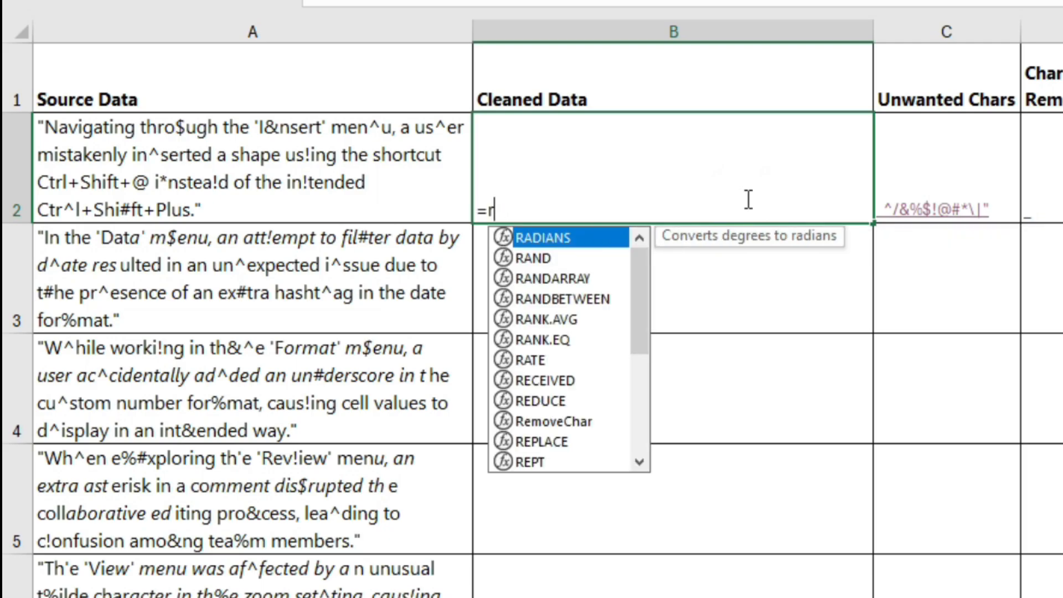
pyautogui.doubleClick(581, 422)
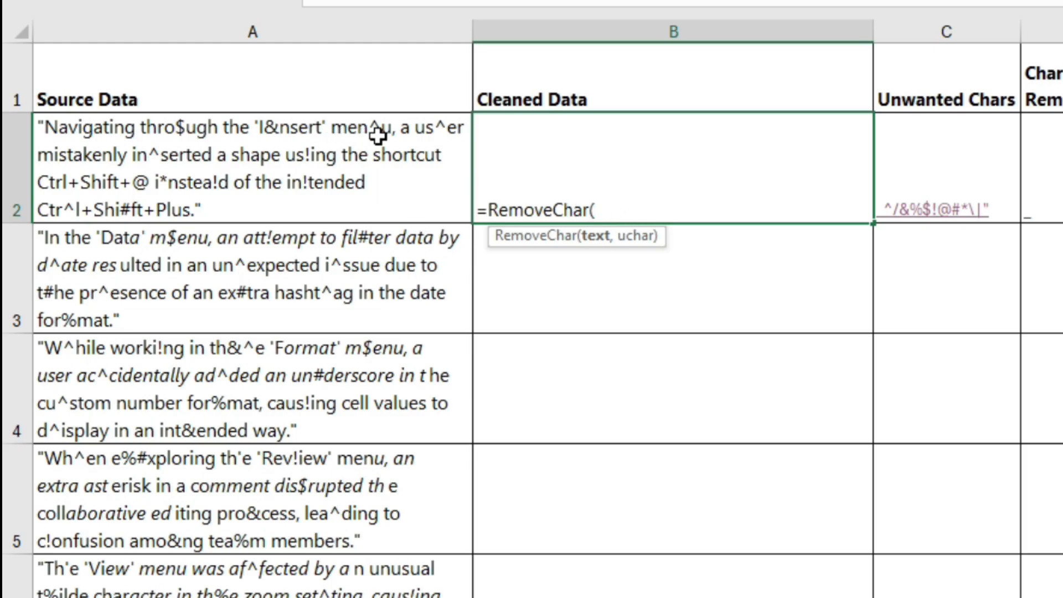
pyautogui.moveTo(377, 135); pyautogui.dragTo(356, 551)
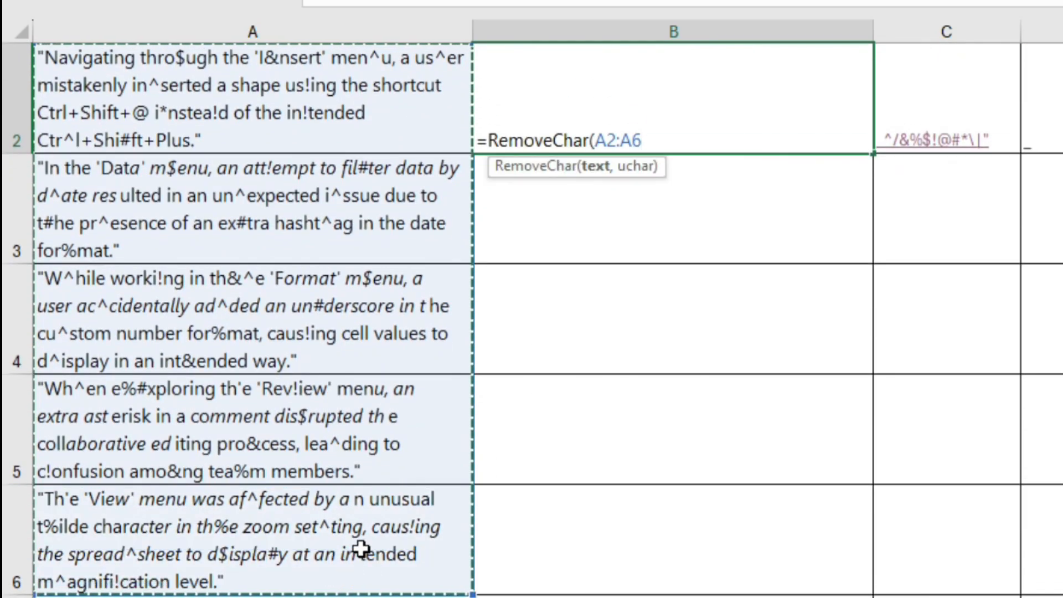
pyautogui.scroll(1, 672, 174)
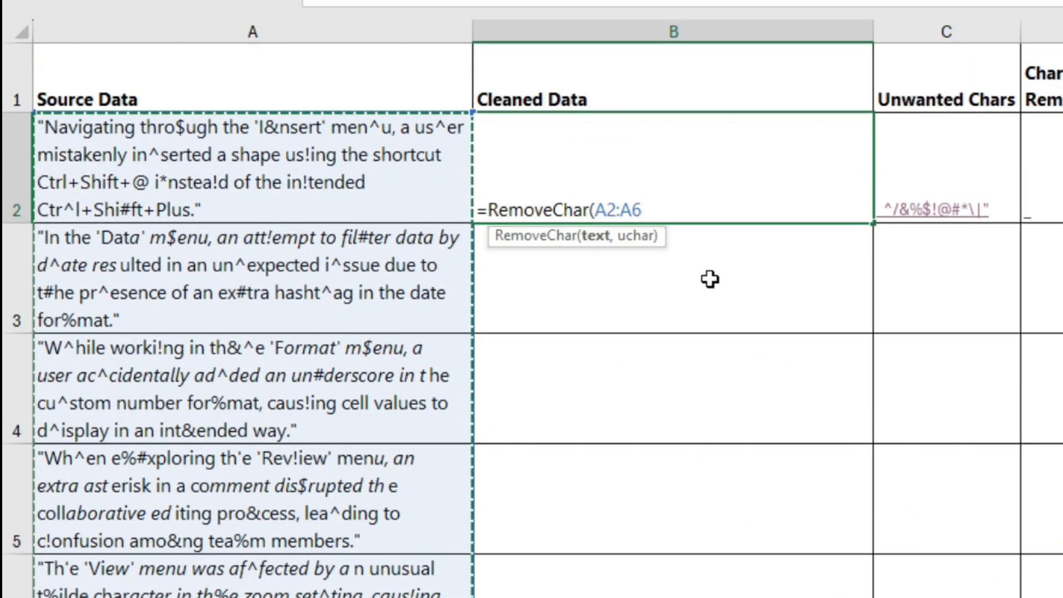
pyautogui.write(',')
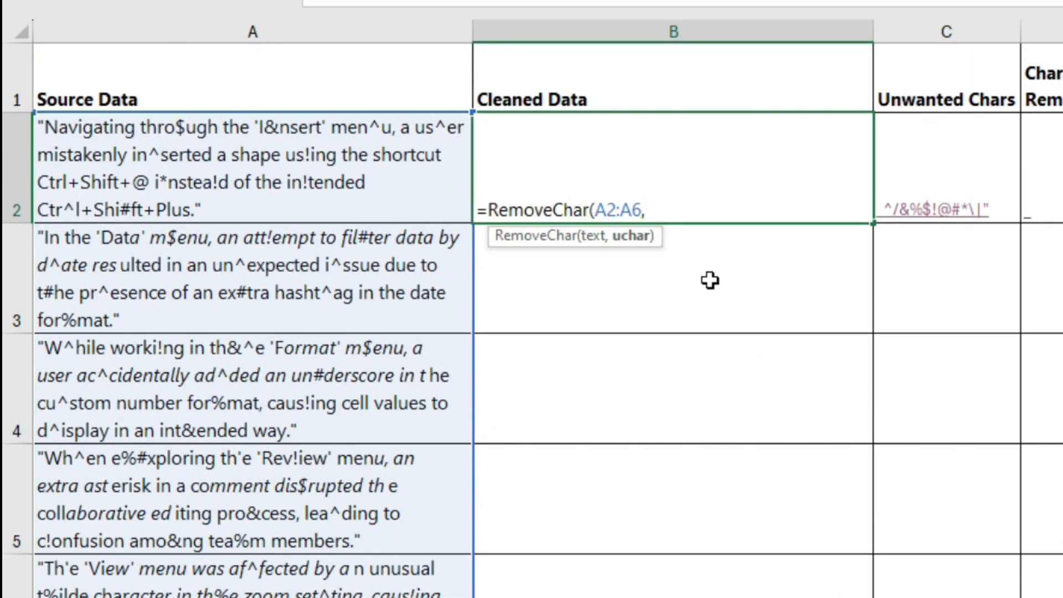
pyautogui.click(994, 163)
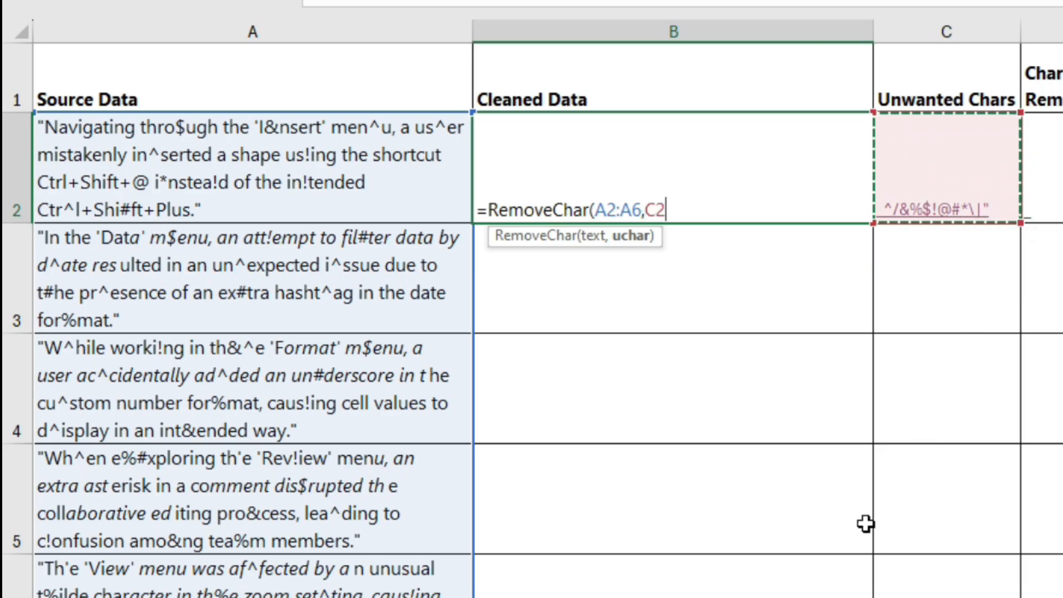
pyautogui.write(')')
pyautogui.press('Return')
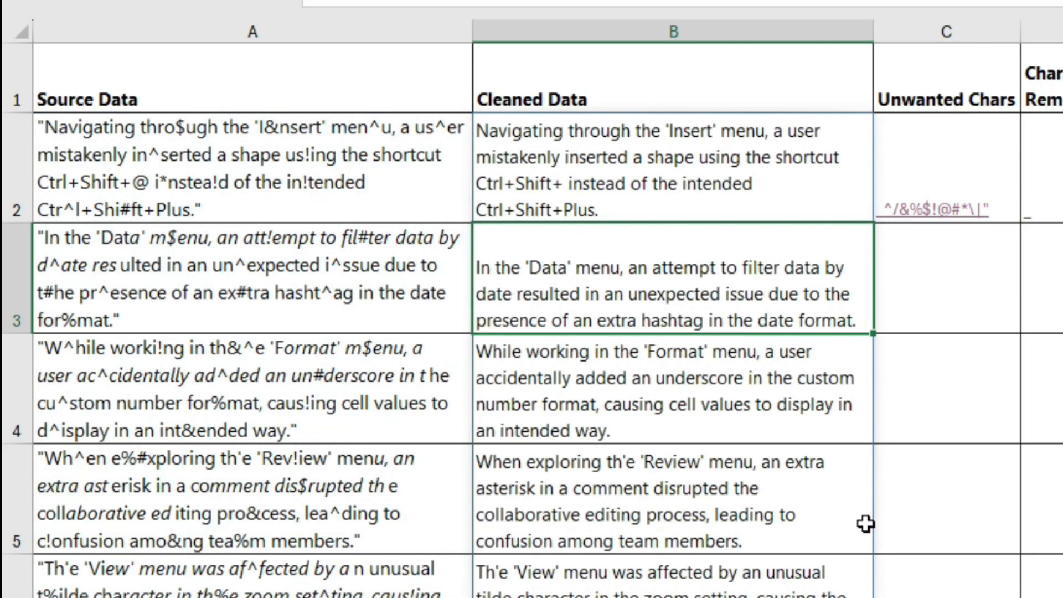
pyautogui.moveTo(565, 124); pyautogui.dragTo(587, 595)
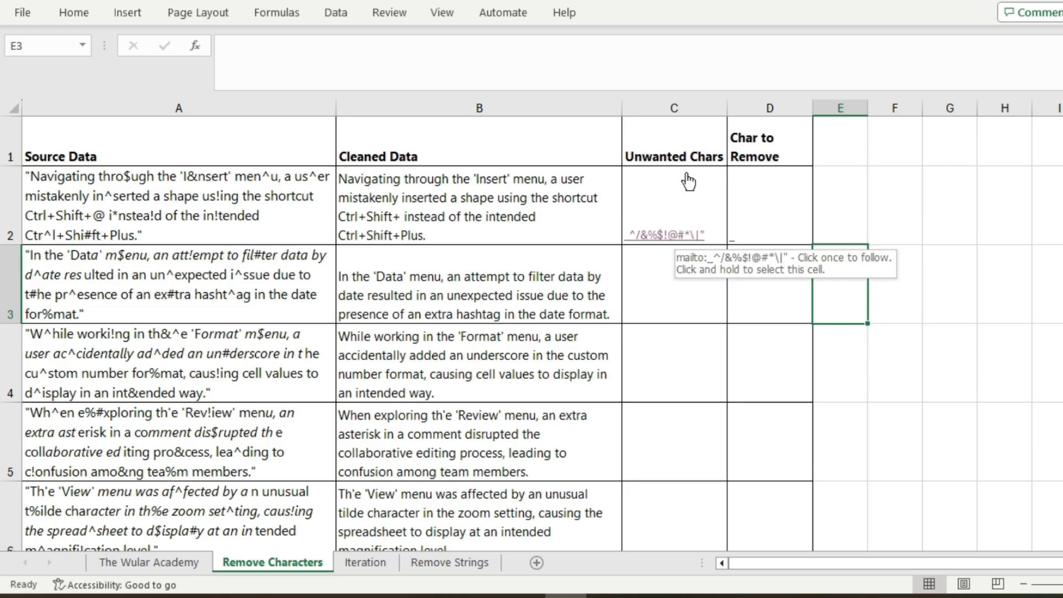
# Replace the contents of B2 with =SUBSTITUTE(A2:A6,LEFT(C2,1),"") to strip the first unwanted character from the source data.
pyautogui.click(481, 192)
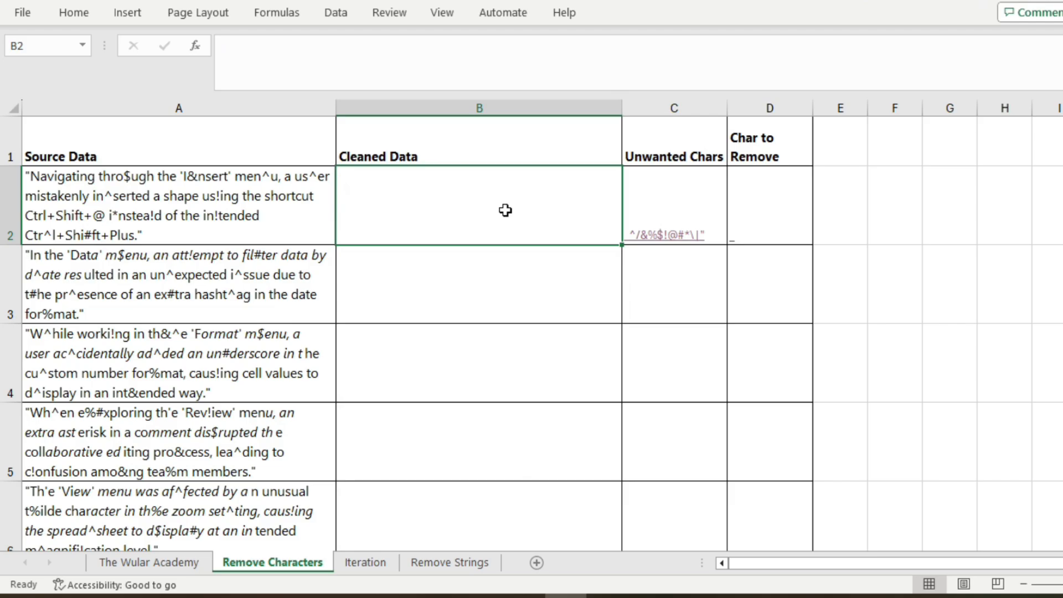
pyautogui.write('=sub')
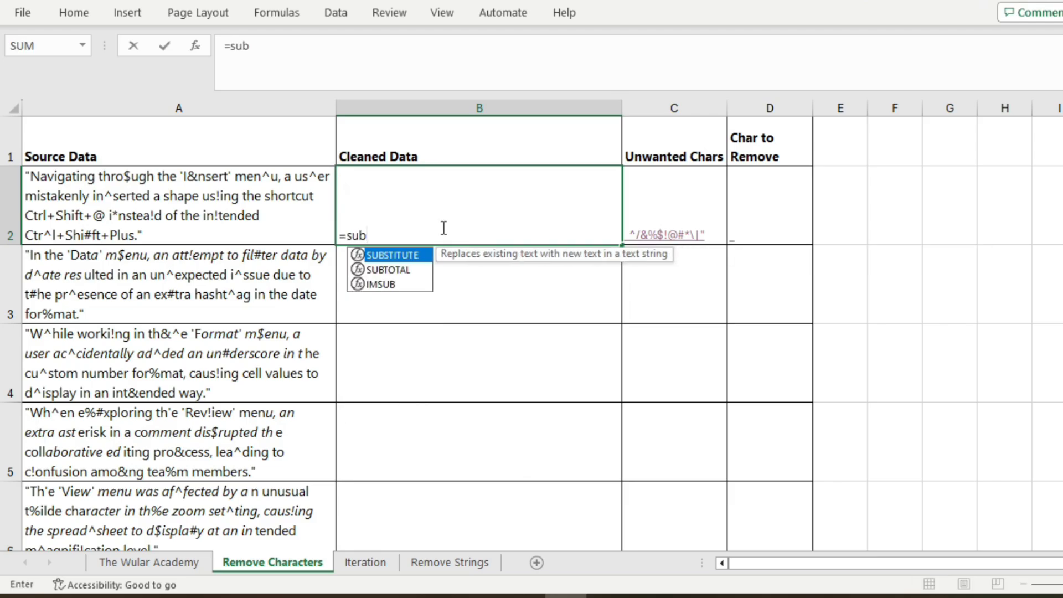
pyautogui.doubleClick(406, 255)
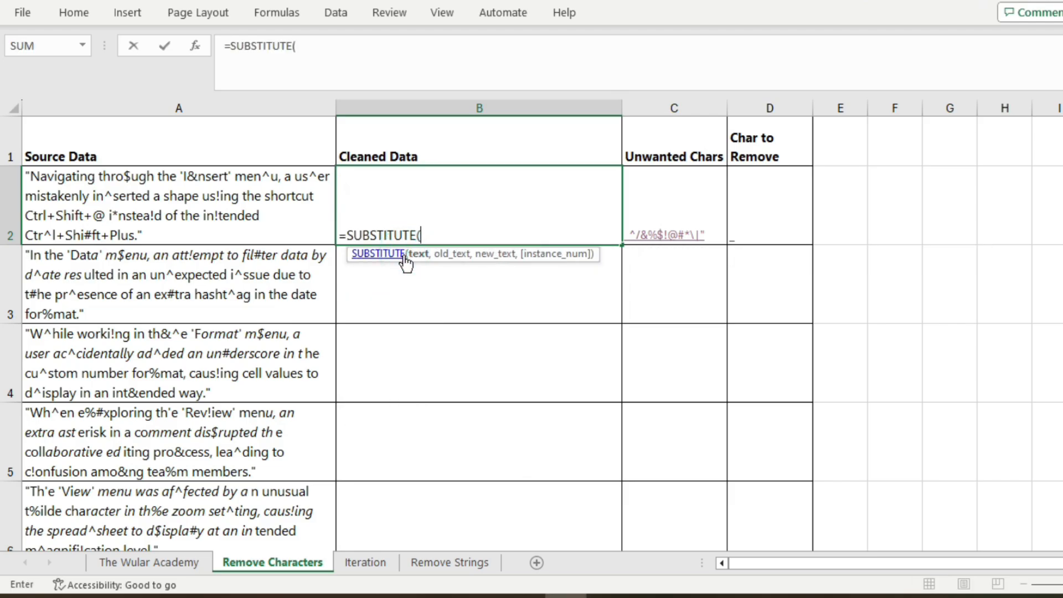
pyautogui.moveTo(221, 233); pyautogui.dragTo(221, 423)
pyautogui.write(',')
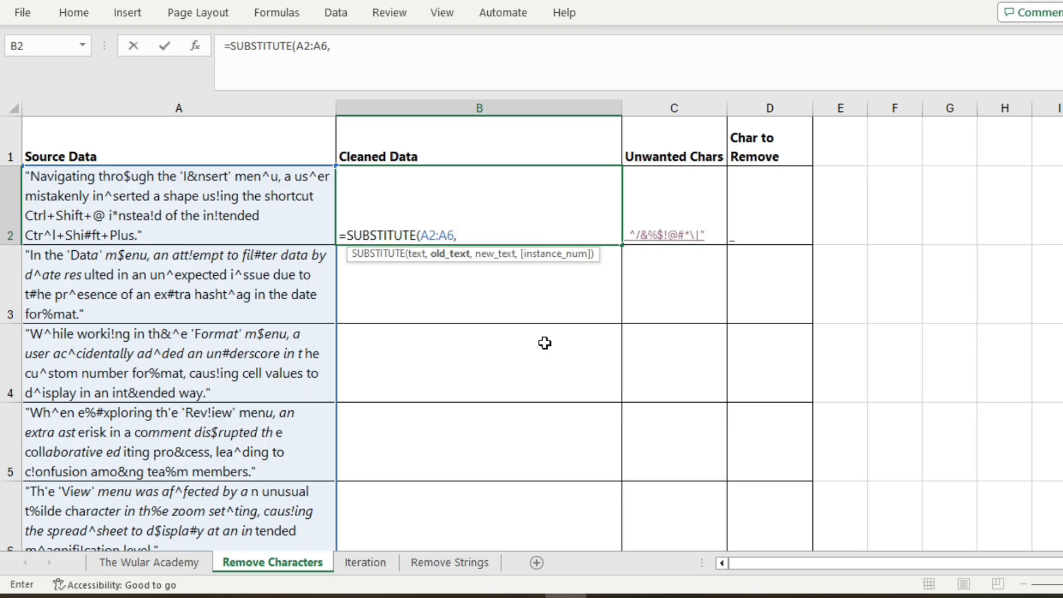
pyautogui.write('left')
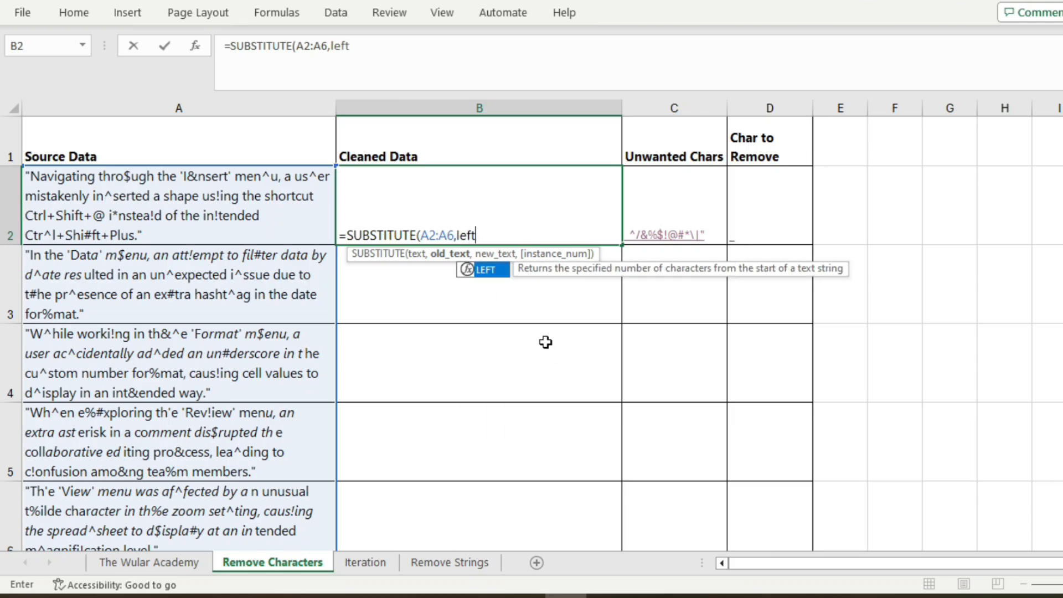
pyautogui.doubleClick(485, 270)
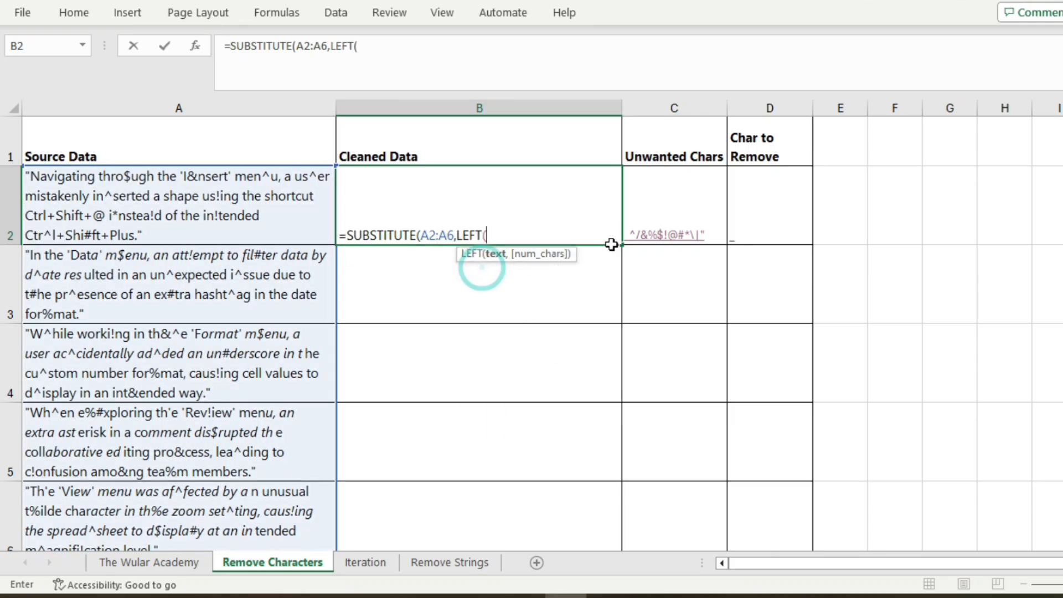
pyautogui.click(703, 190)
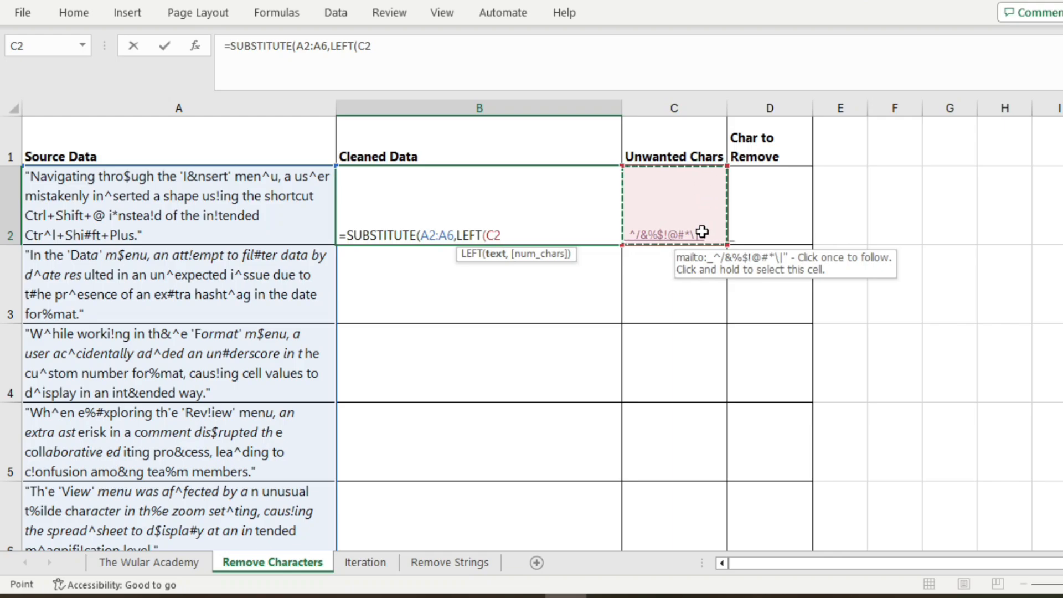
pyautogui.write(',1)')
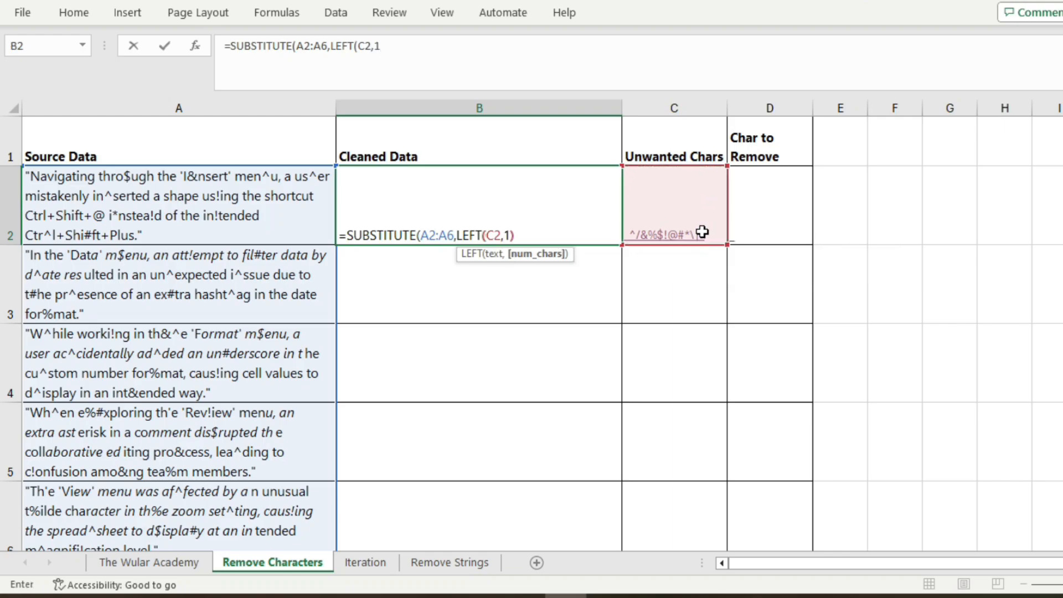
pyautogui.write(',')
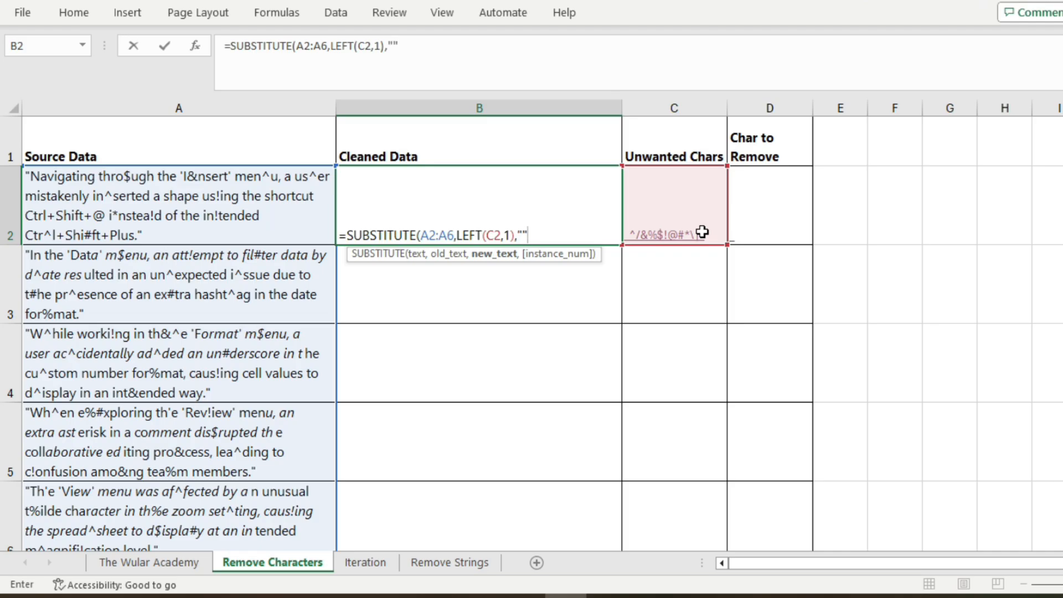
pyautogui.press('Return')
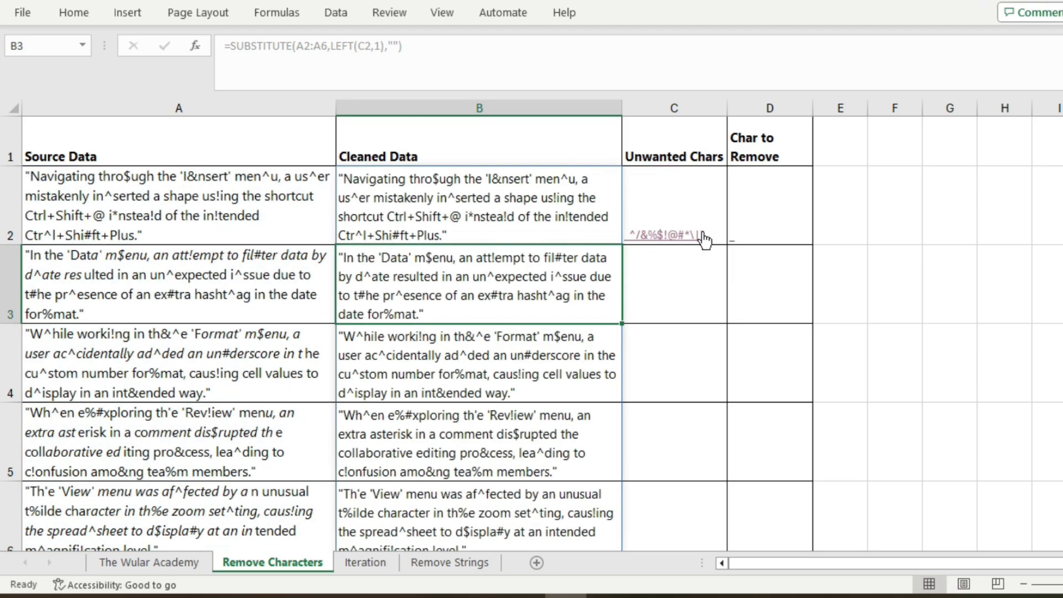
# Enter =RIGHT(C2,LEN(C2)-1) in C3 to drop the first character from the unwanted character string.
pyautogui.click(648, 269)
pyautogui.write('=')
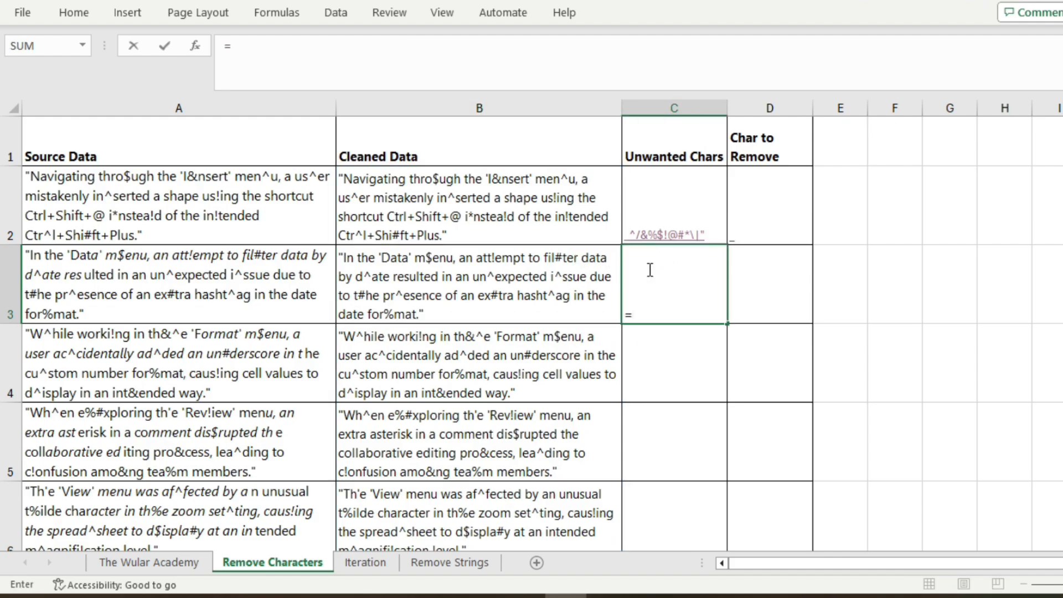
pyautogui.write('RIGHT(')
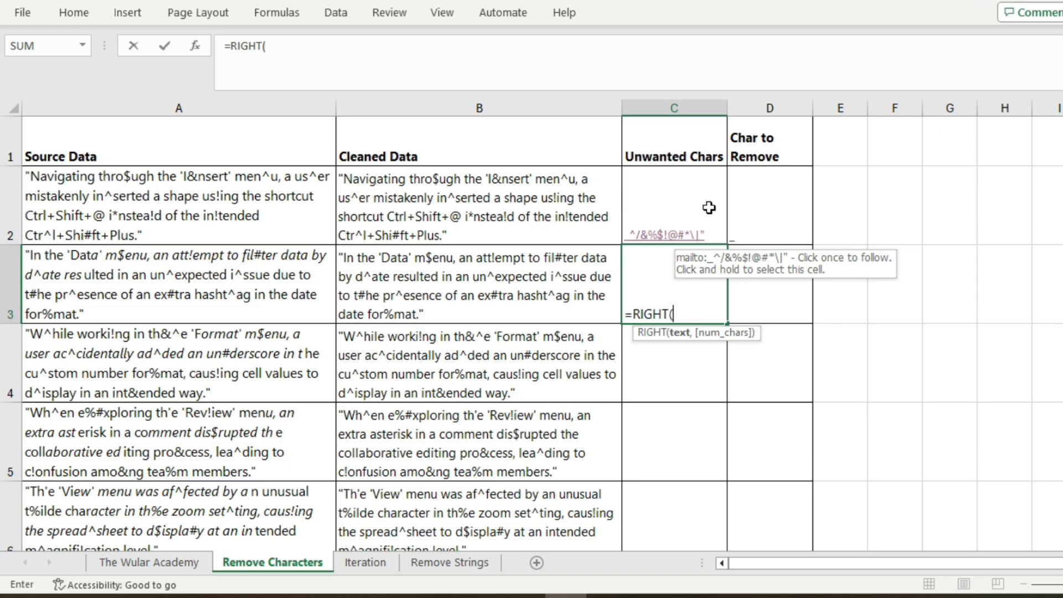
pyautogui.click(710, 207)
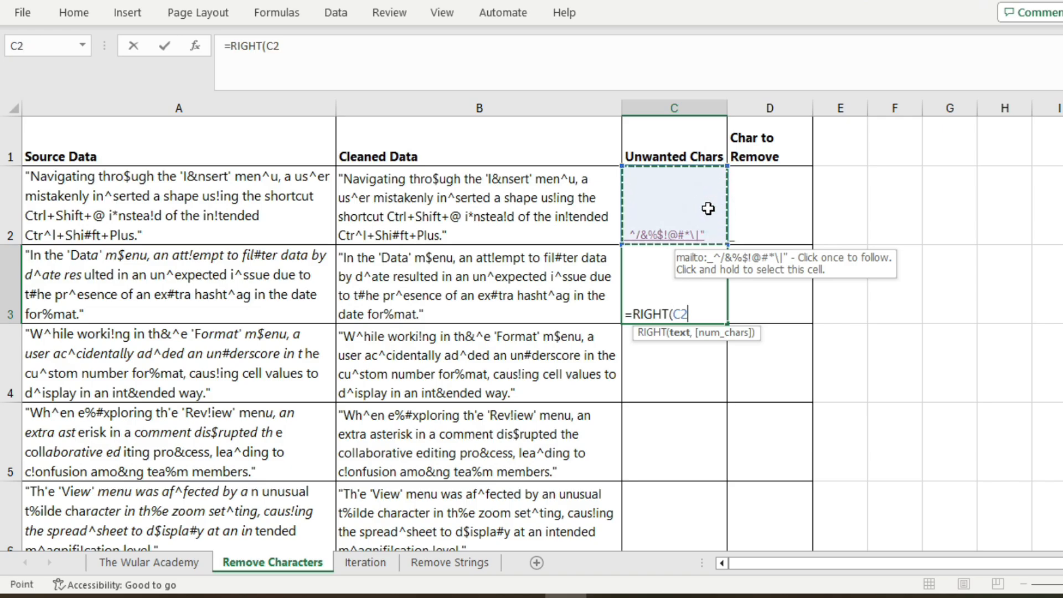
pyautogui.write(',')
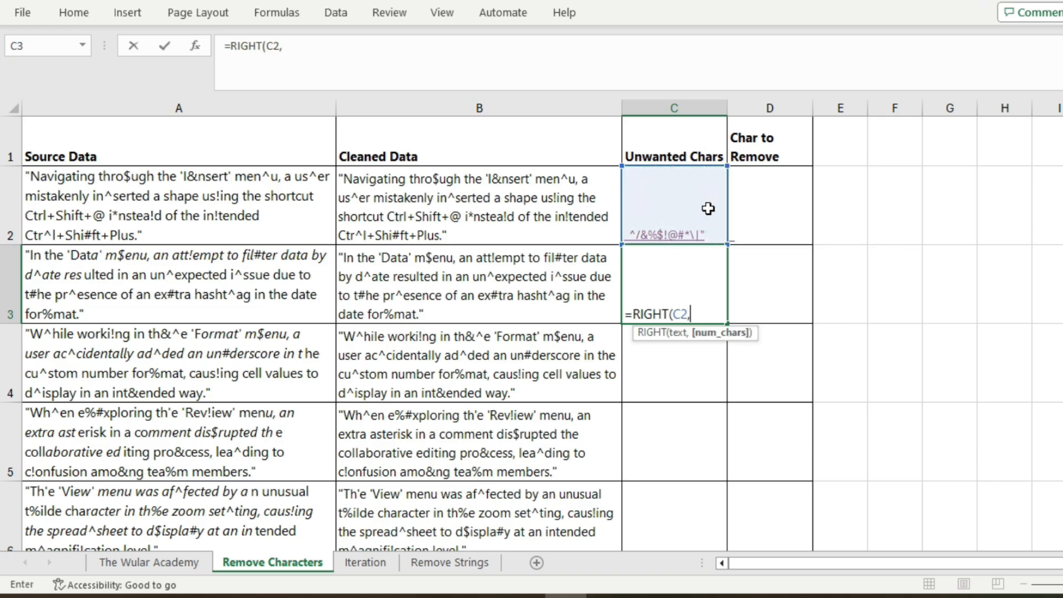
pyautogui.write('le')
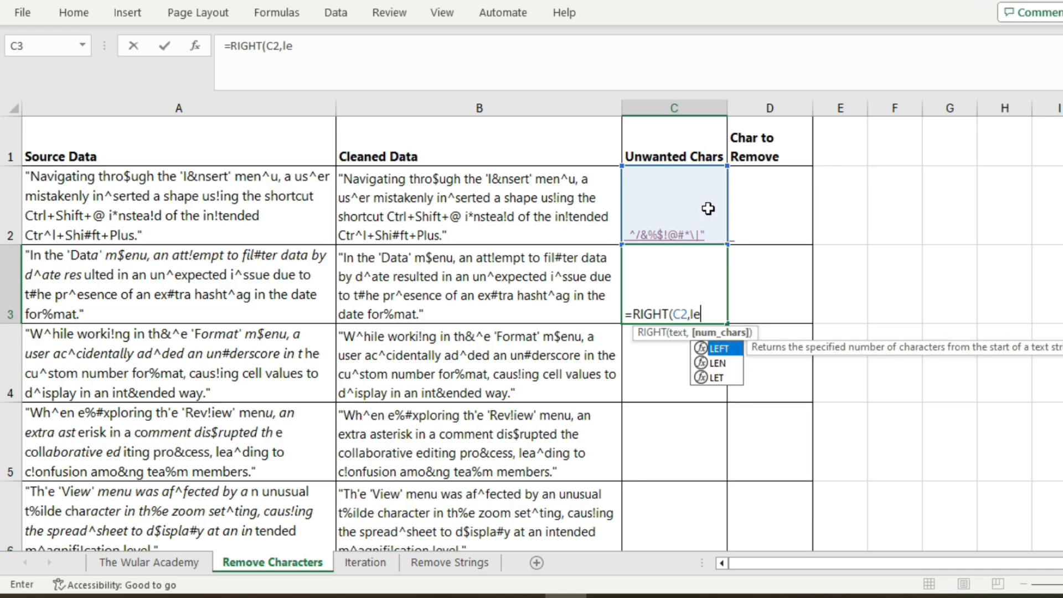
pyautogui.press('Tab')
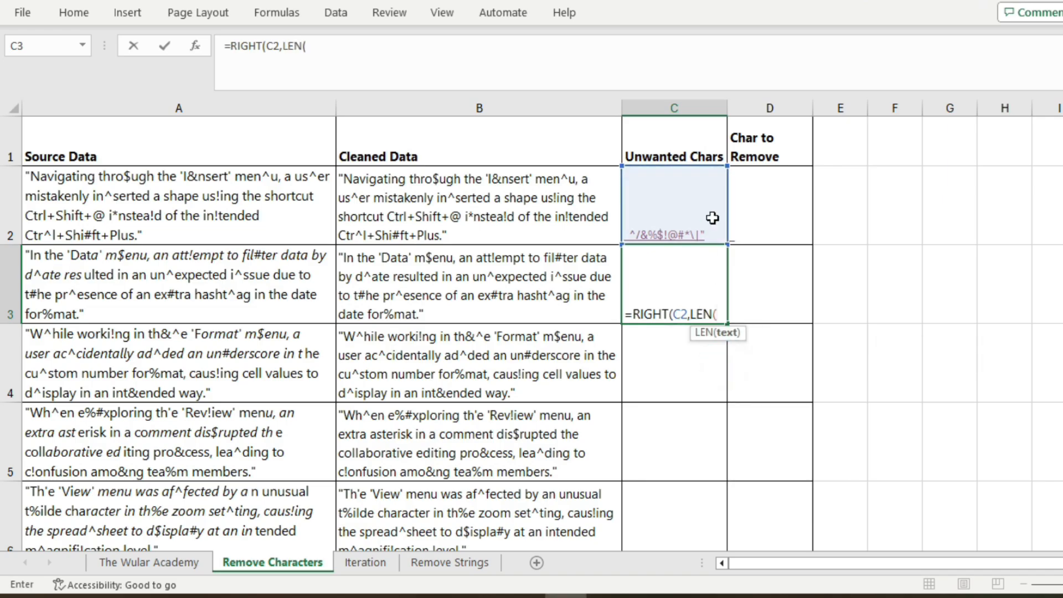
pyautogui.click(707, 216)
pyautogui.write(')')
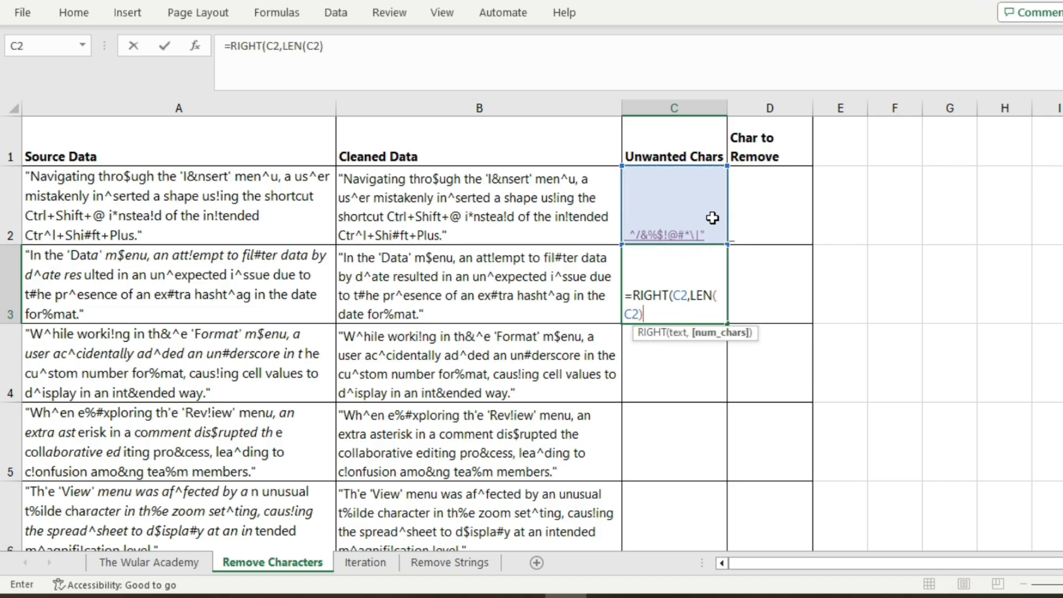
pyautogui.write('-1)')
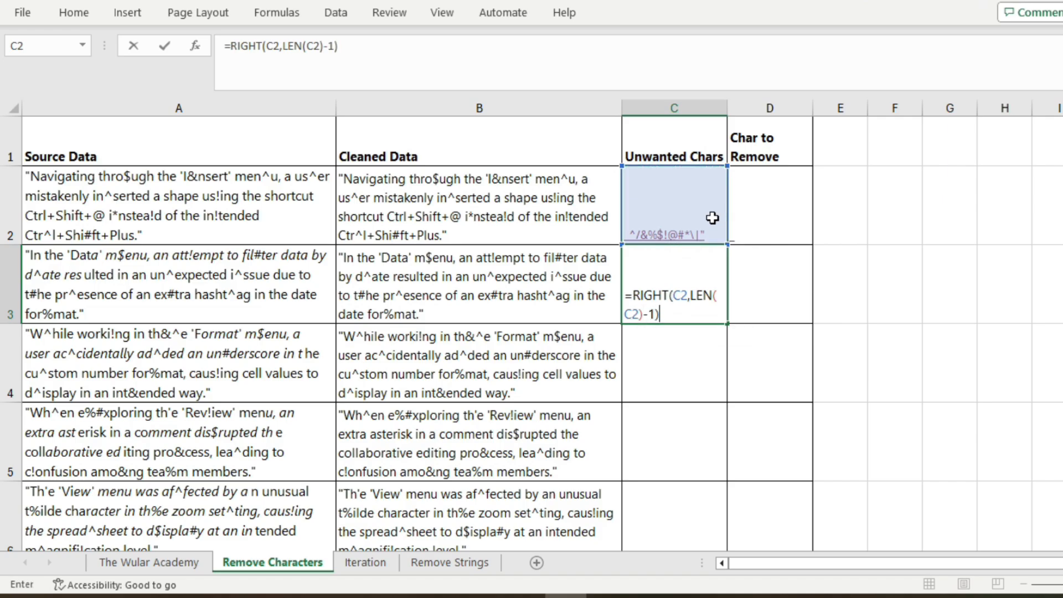
pyautogui.press('Return')
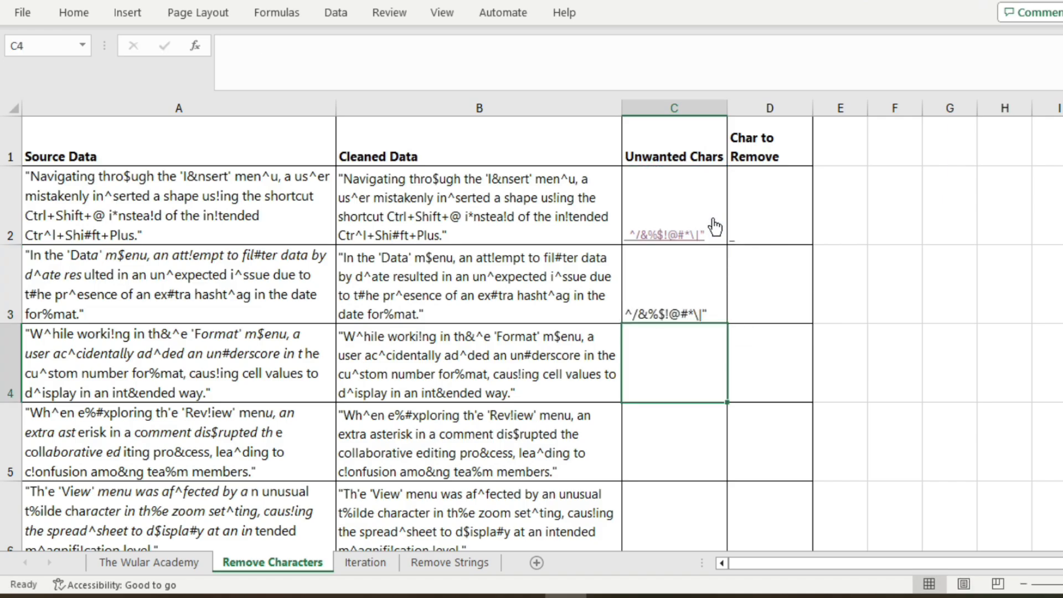
# Fill the RIGHT formula from C3 down to C15.
pyautogui.click(691, 285)
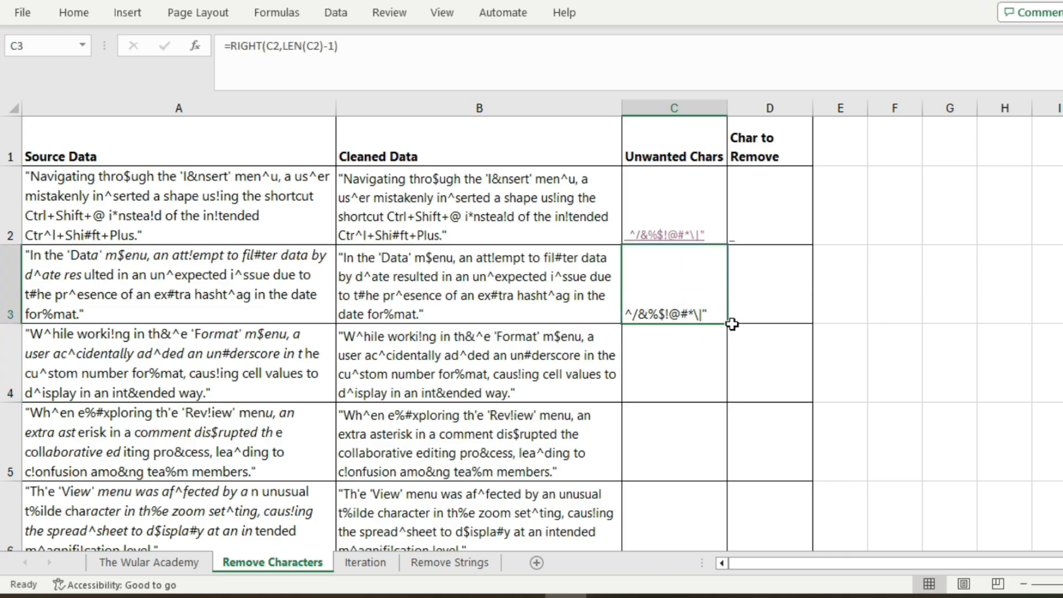
pyautogui.scroll(-1, 731, 321)
pyautogui.moveTo(727, 221); pyautogui.dragTo(706, 434)
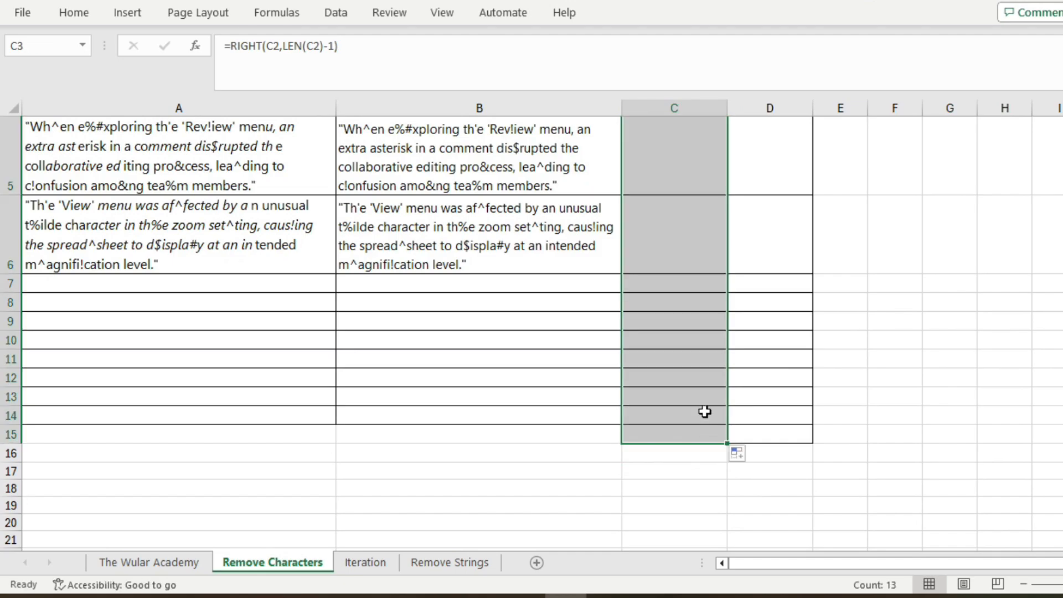
pyautogui.scroll(2, 696, 375)
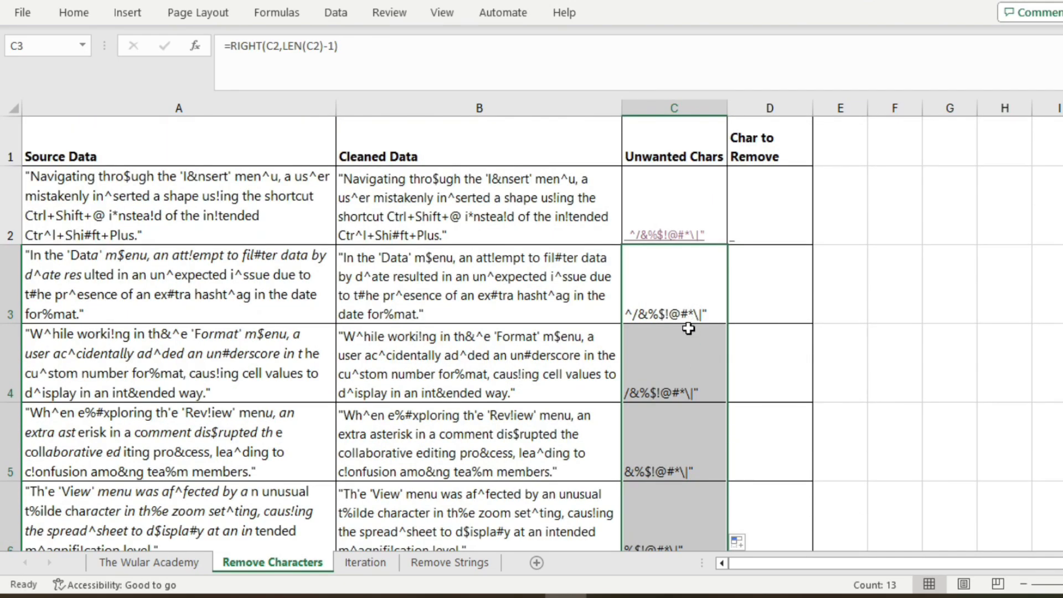
# Examine the RIGHT formulas in C3, C4 and C5 and the shortened character strings down the Unwanted Chars column.
pyautogui.click(679, 291)
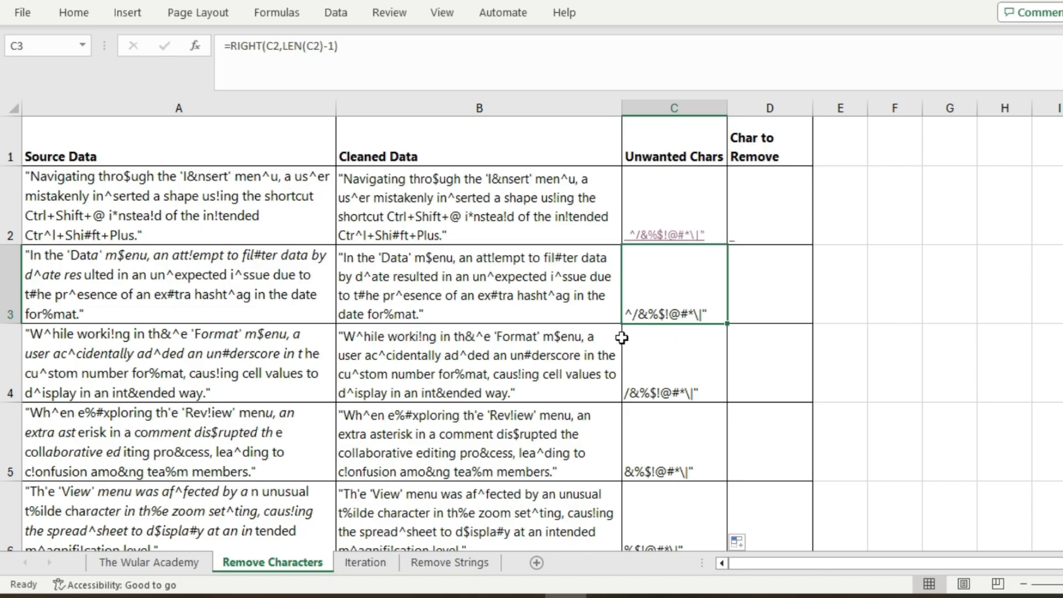
pyautogui.scroll(-1, 653, 316)
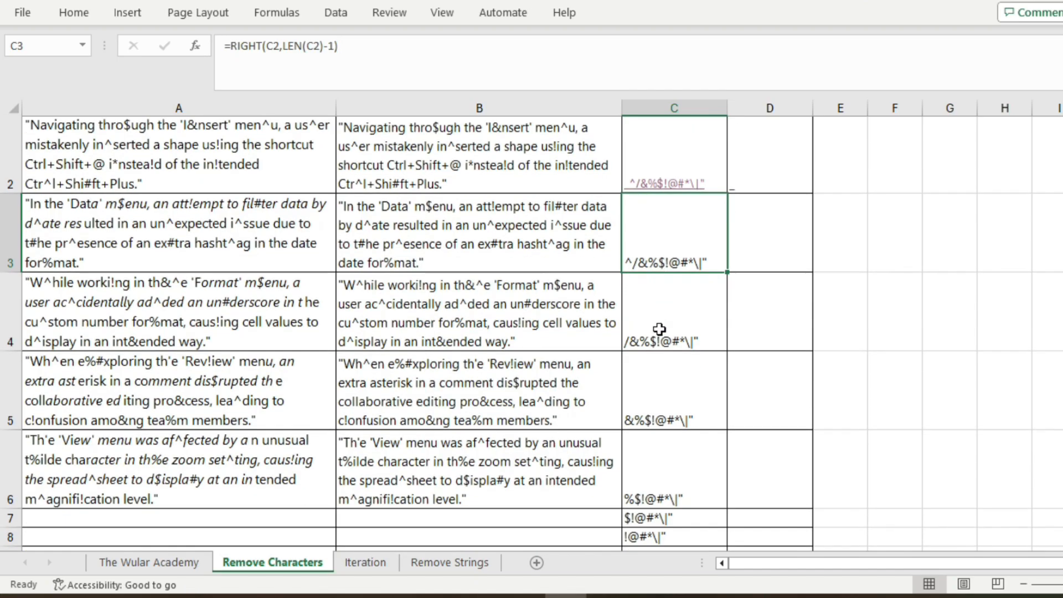
pyautogui.click(679, 333)
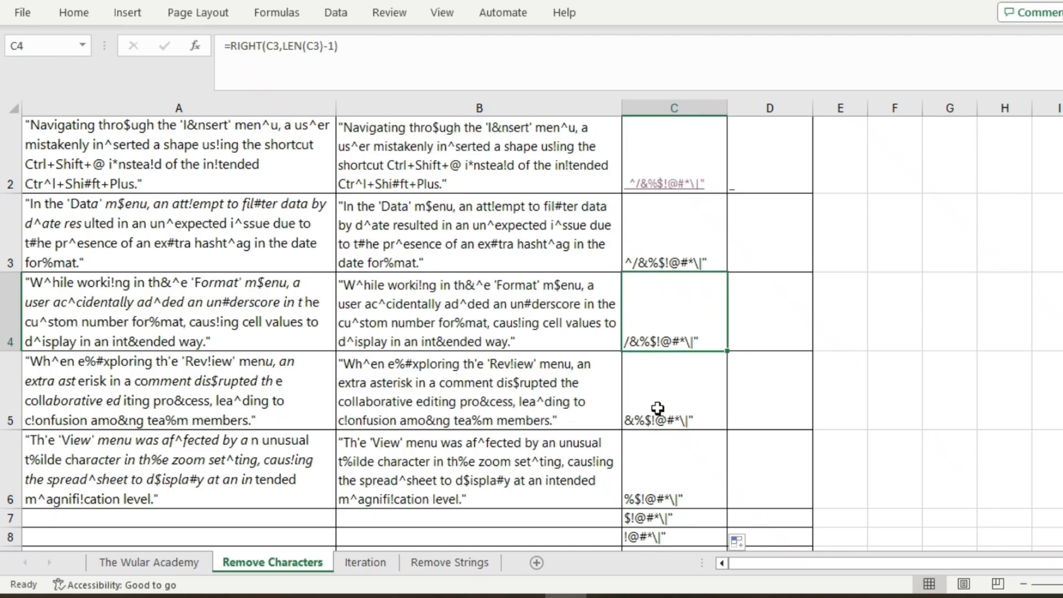
pyautogui.scroll(-1, 657, 420)
pyautogui.click(654, 355)
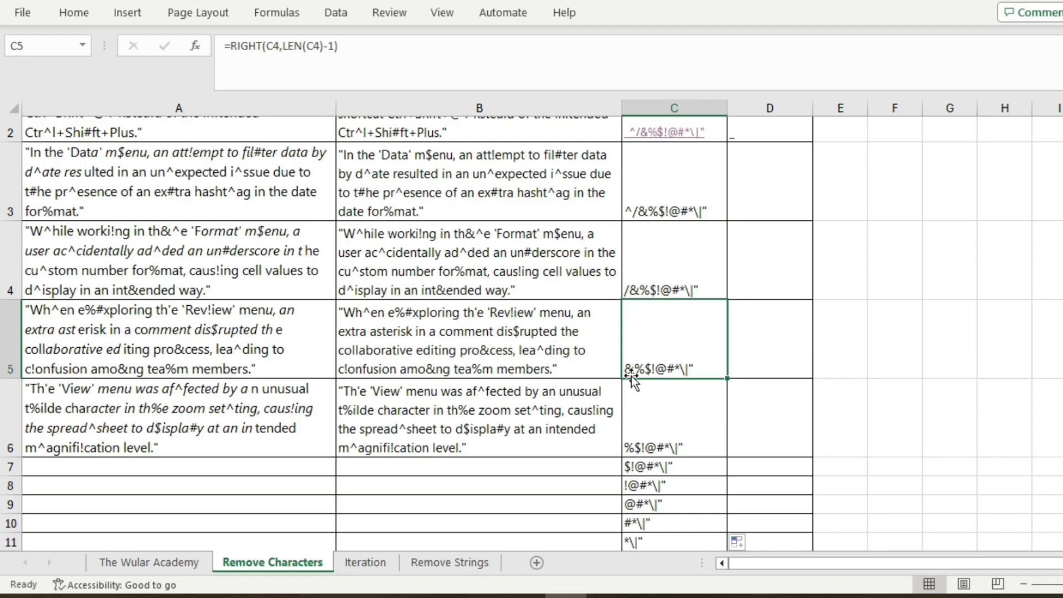
# Examine the LEFT(C2,1) argument inside the SUBSTITUTE formula in B2, leaving the formula as it is.
pyautogui.scroll(1, 553, 371)
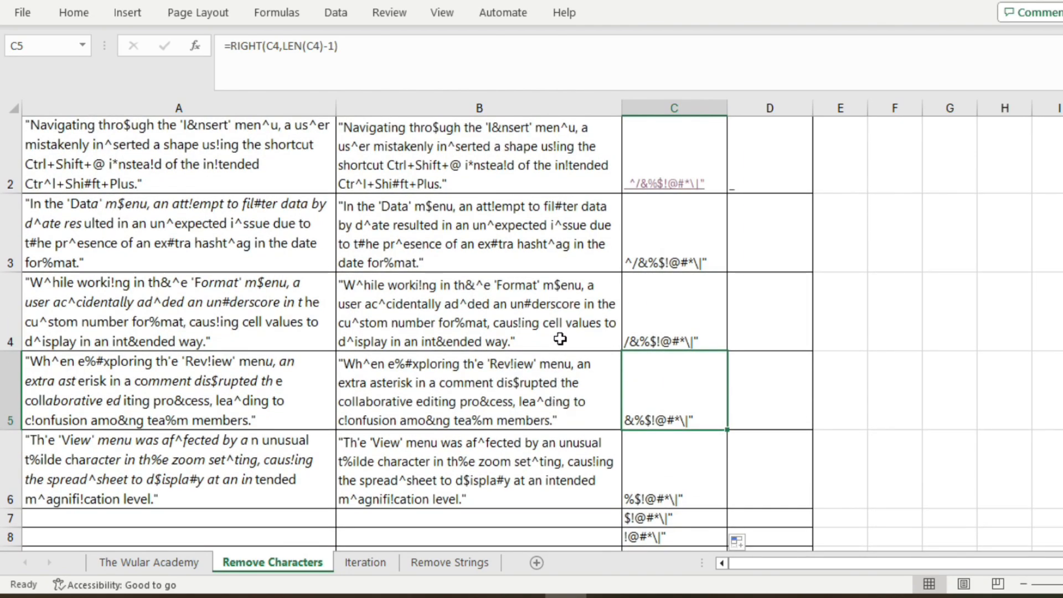
pyautogui.scroll(1, 560, 339)
pyautogui.doubleClick(529, 213)
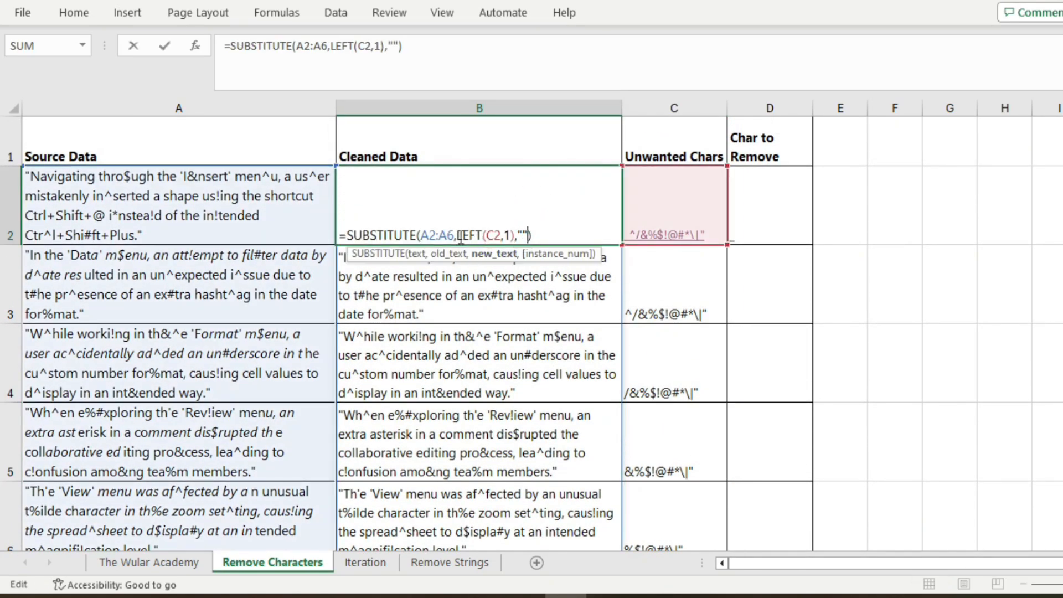
pyautogui.moveTo(456, 237); pyautogui.dragTo(513, 237)
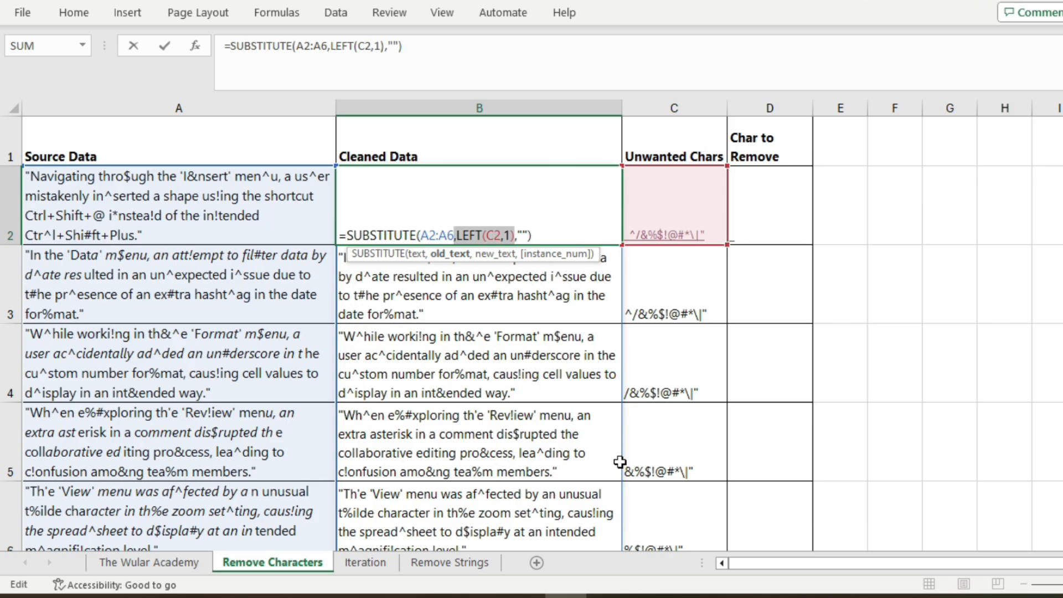
pyautogui.press('Return')
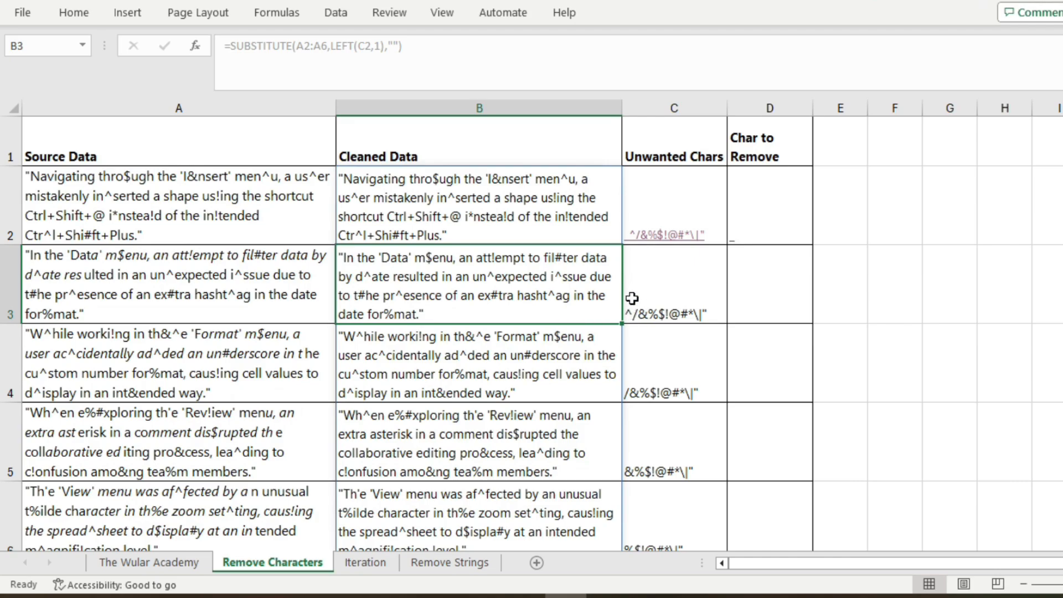
# Widen column E and start a LAMBDA formula in E2 with the parameters text1 and uchar1.
pyautogui.click(840, 206)
pyautogui.moveTo(868, 107); pyautogui.dragTo(1026, 107)
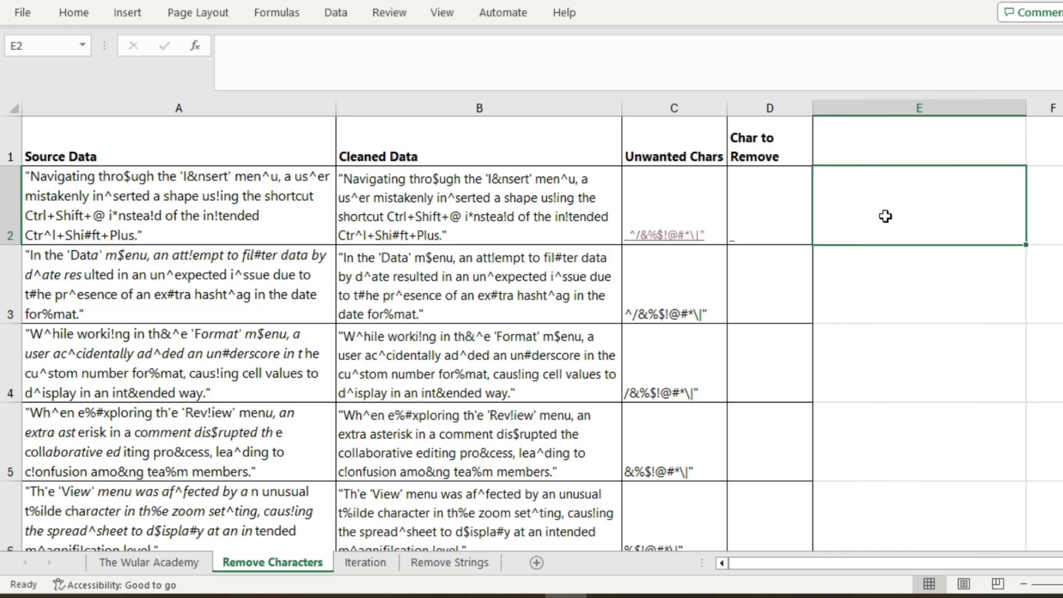
pyautogui.doubleClick(886, 215)
pyautogui.write('=')
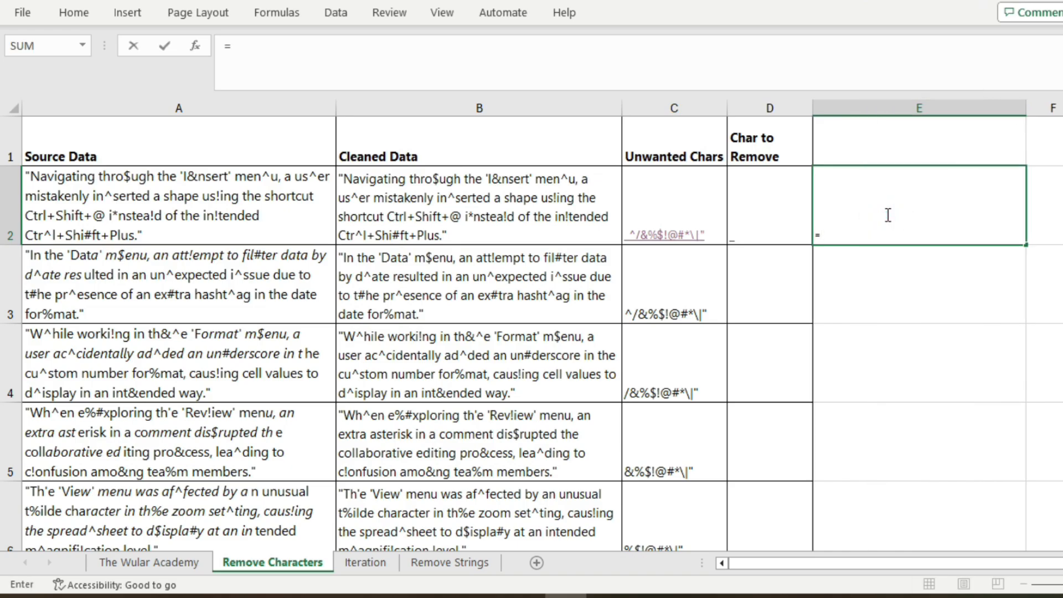
pyautogui.write('la')
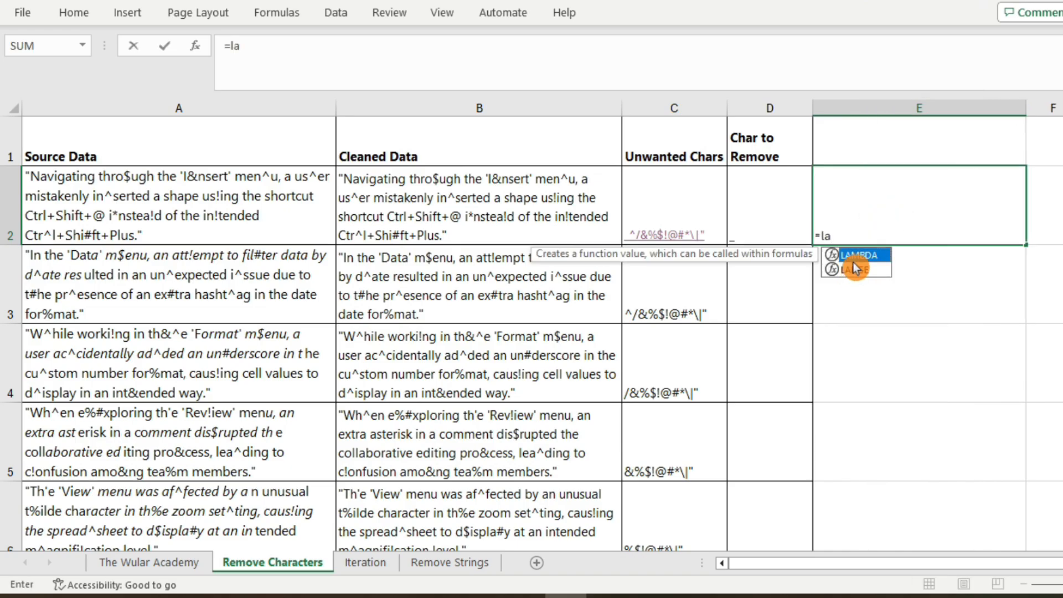
pyautogui.doubleClick(854, 261)
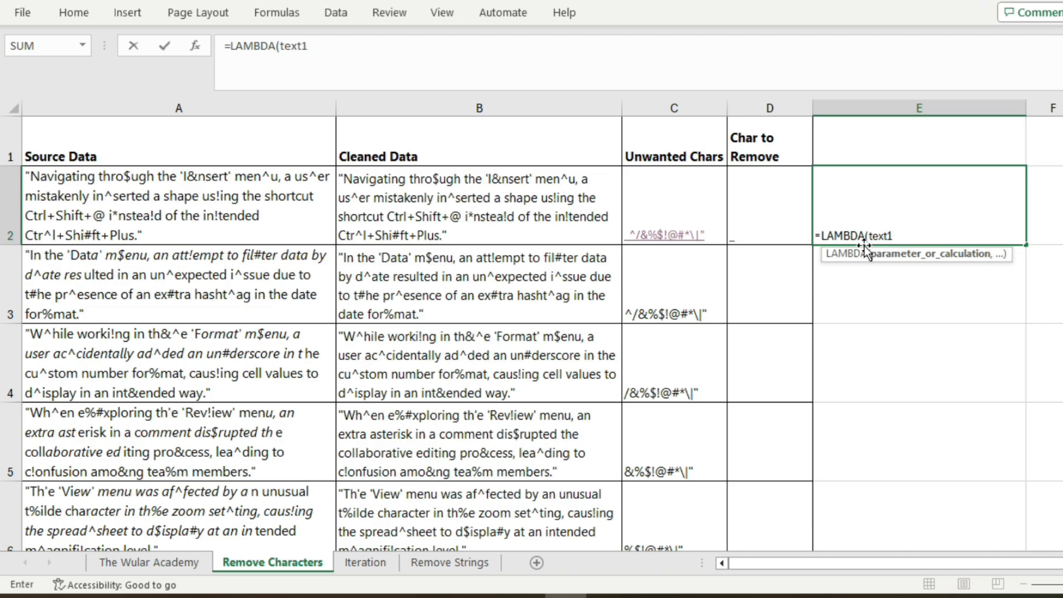
pyautogui.write('text1,')
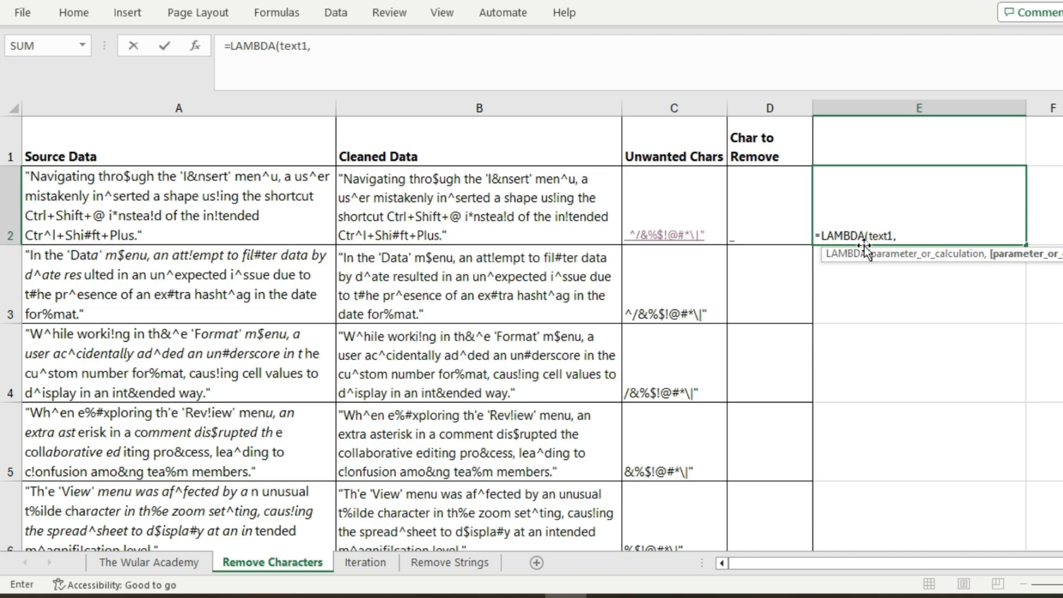
pyautogui.write('uchar1,')
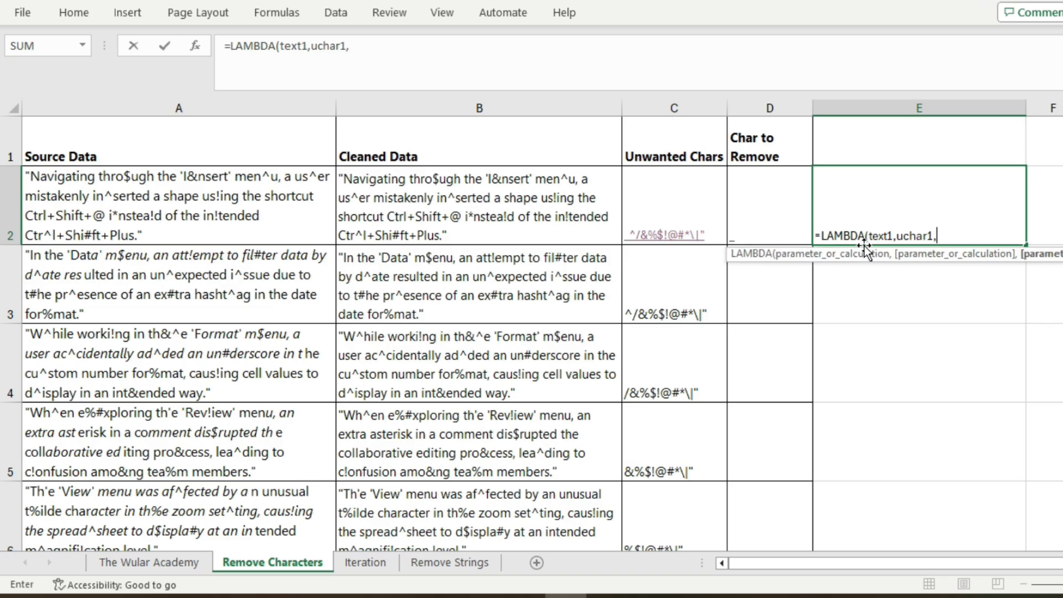
# Add an IF function to the LAMBDA in E2 with the logical test uchar1<>"".
pyautogui.write('i')
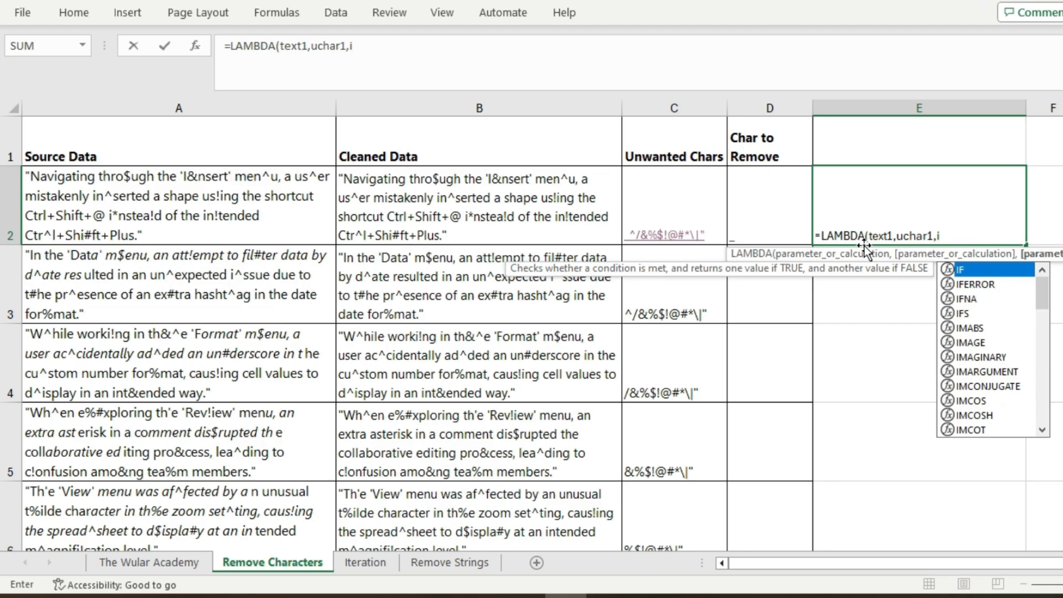
pyautogui.doubleClick(978, 270)
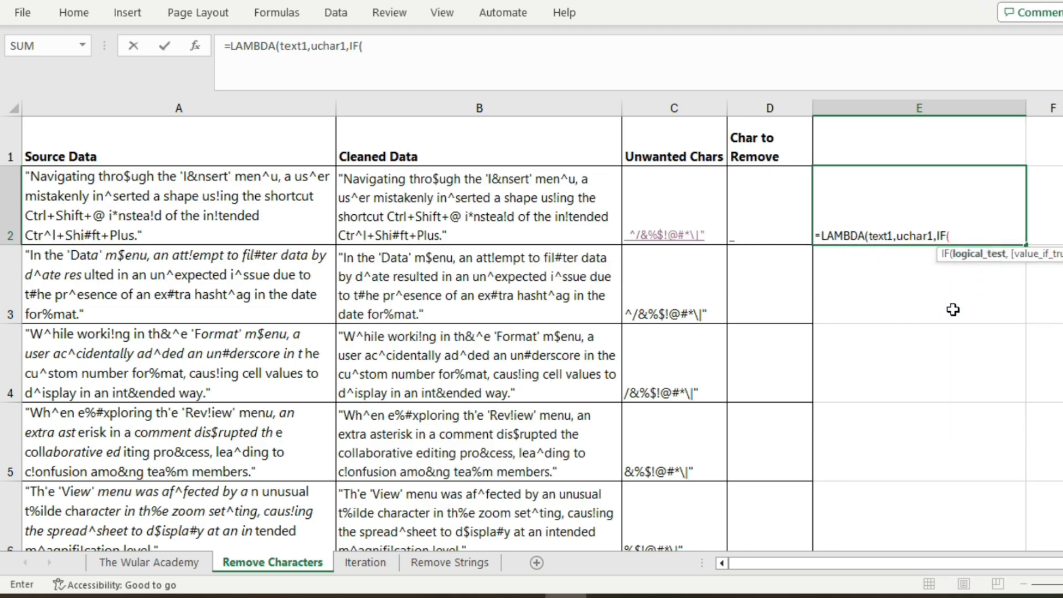
pyautogui.write('uchar')
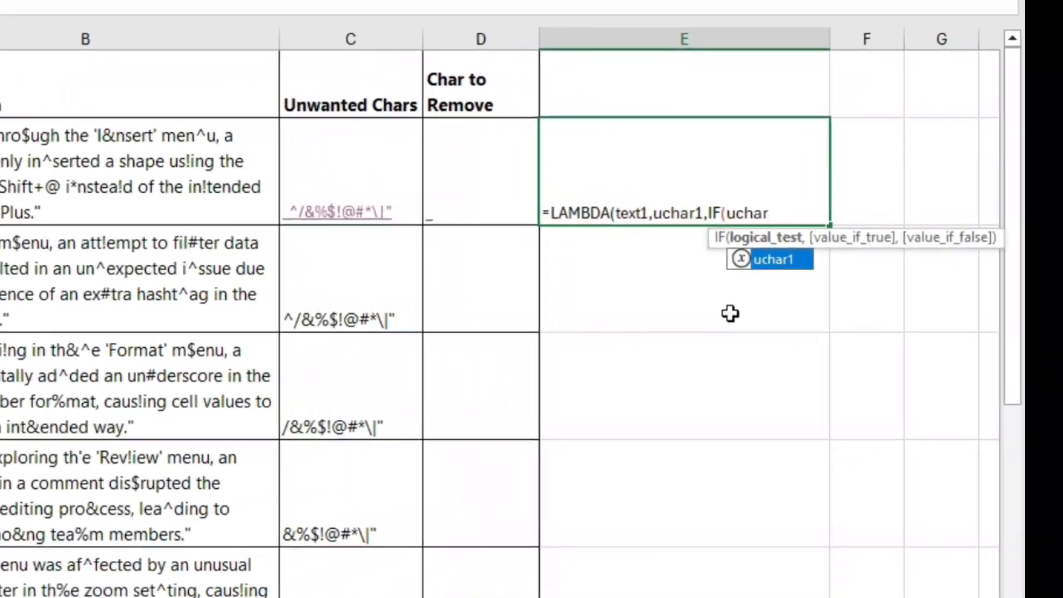
pyautogui.write('1')
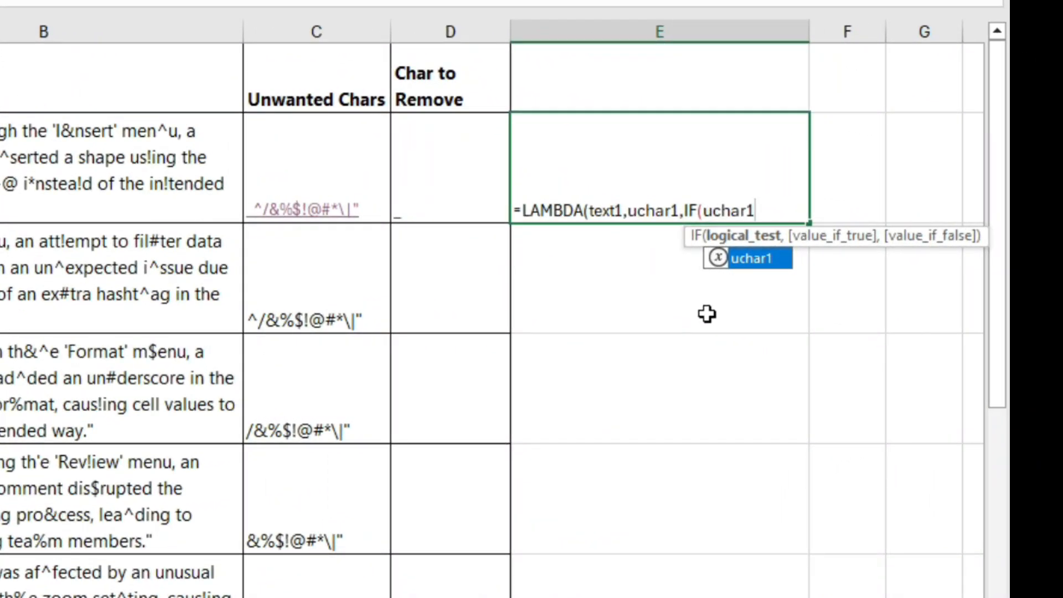
pyautogui.write('<>""')
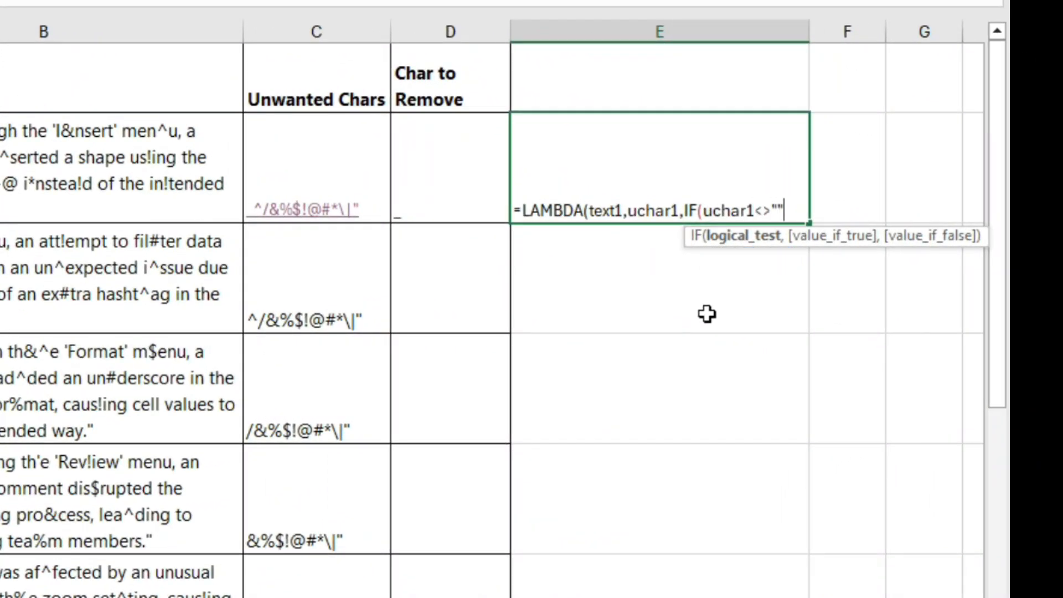
pyautogui.write(',')
# Complete the IF in E2 with RemoveChar1() as the true value and text1 as the false value, and enter the formula.
pyautogui.write('Re')
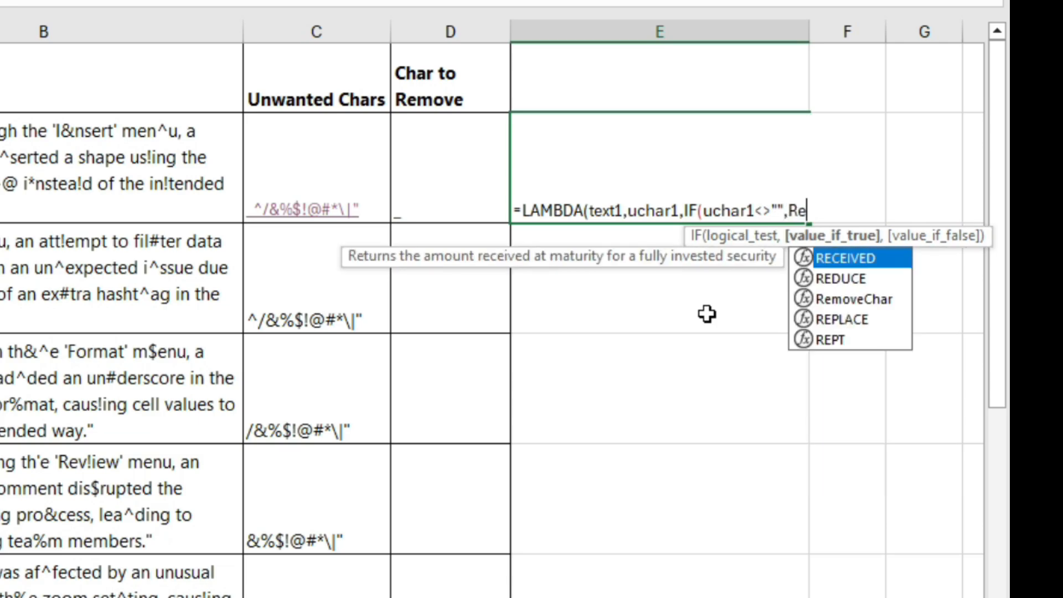
pyautogui.write('moveChar1')
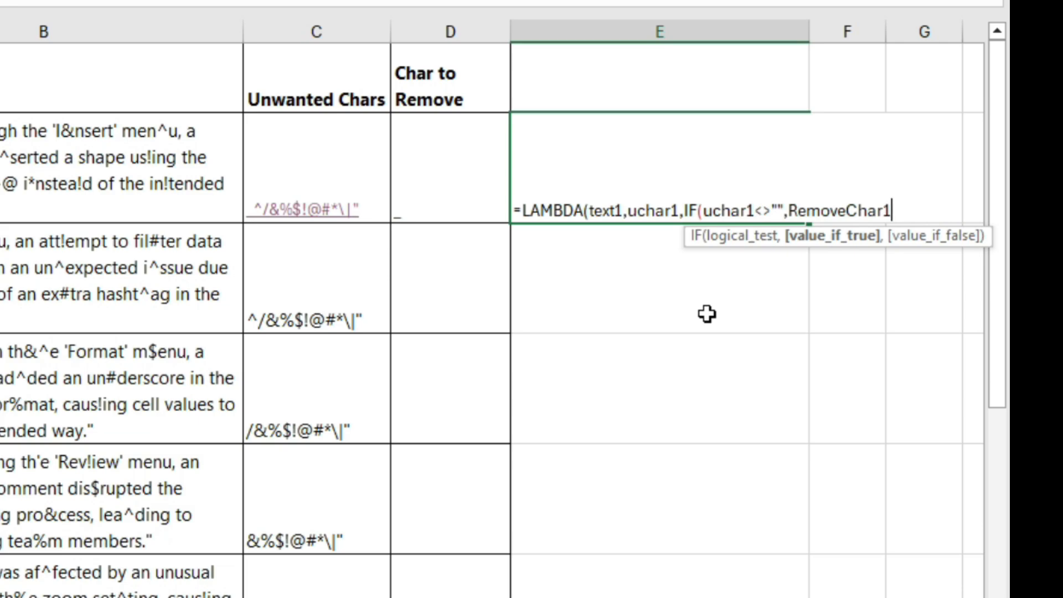
pyautogui.write('(),')
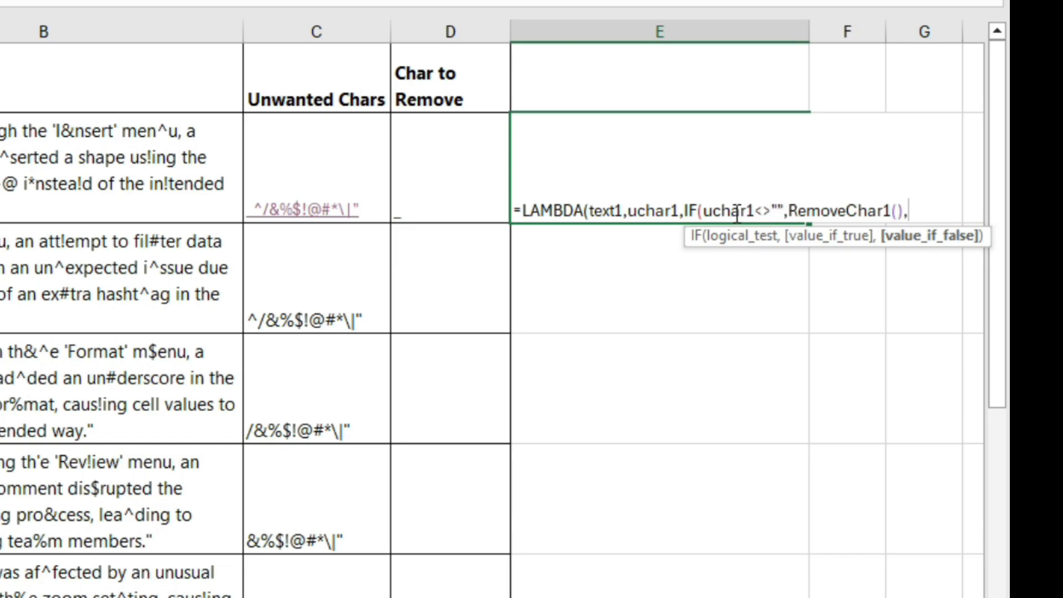
pyautogui.click(913, 210)
pyautogui.write('text1')
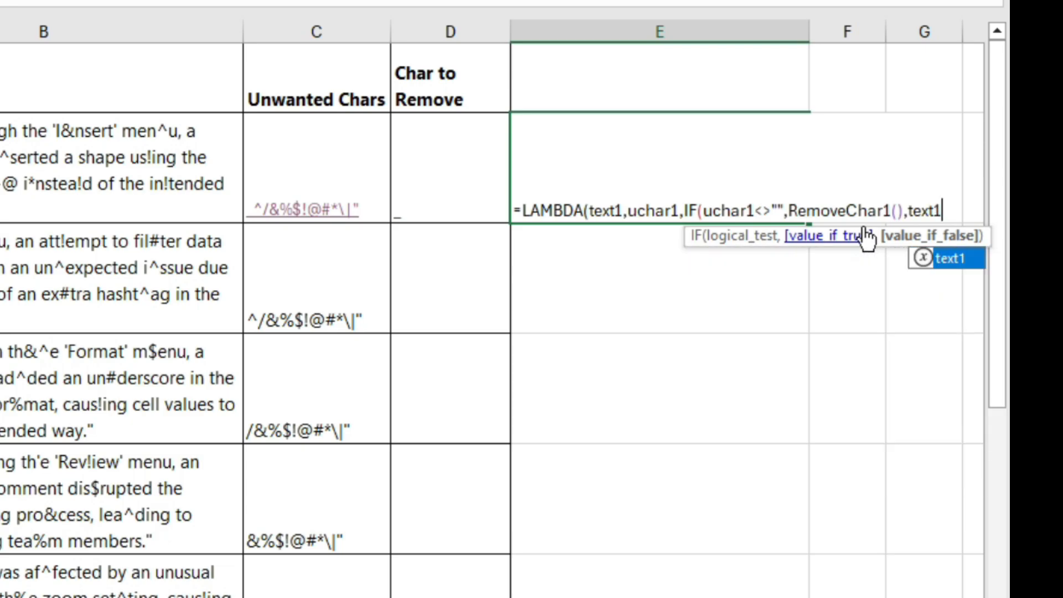
pyautogui.write('))')
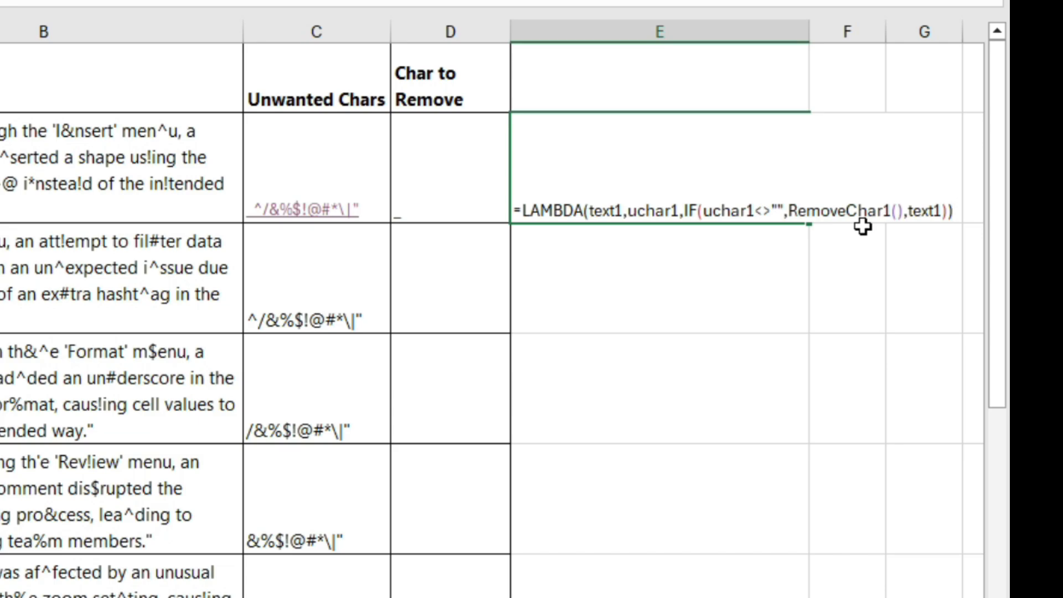
pyautogui.click(897, 202)
pyautogui.click(897, 203)
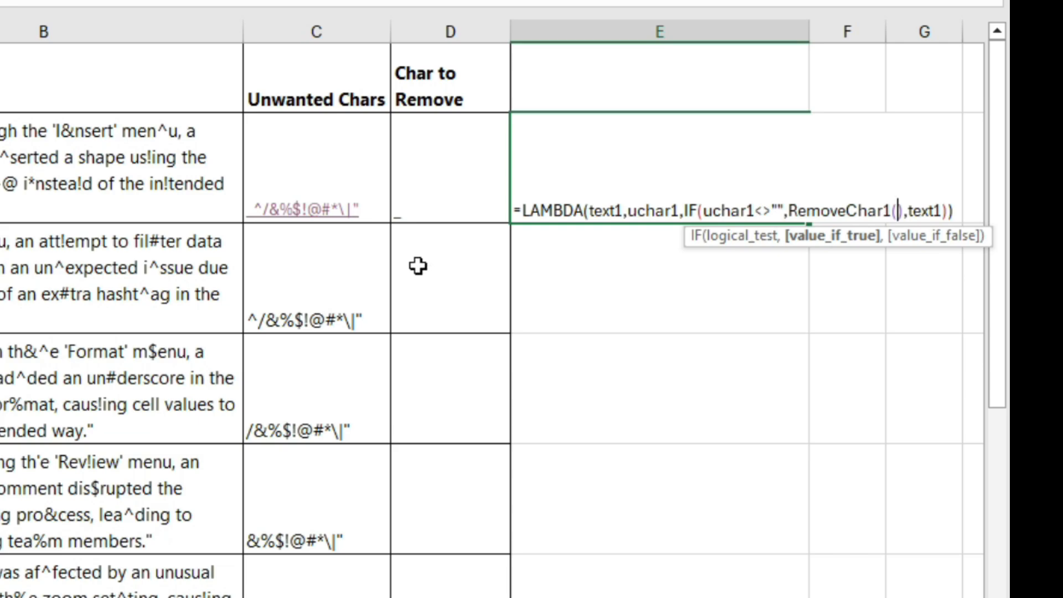
pyautogui.click(958, 212)
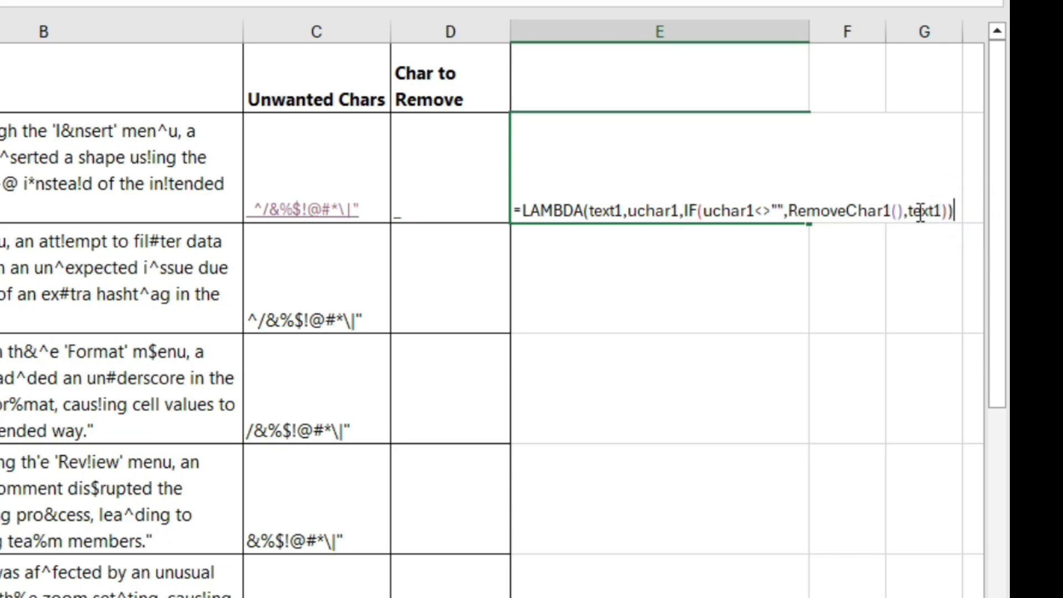
pyautogui.press('Return')
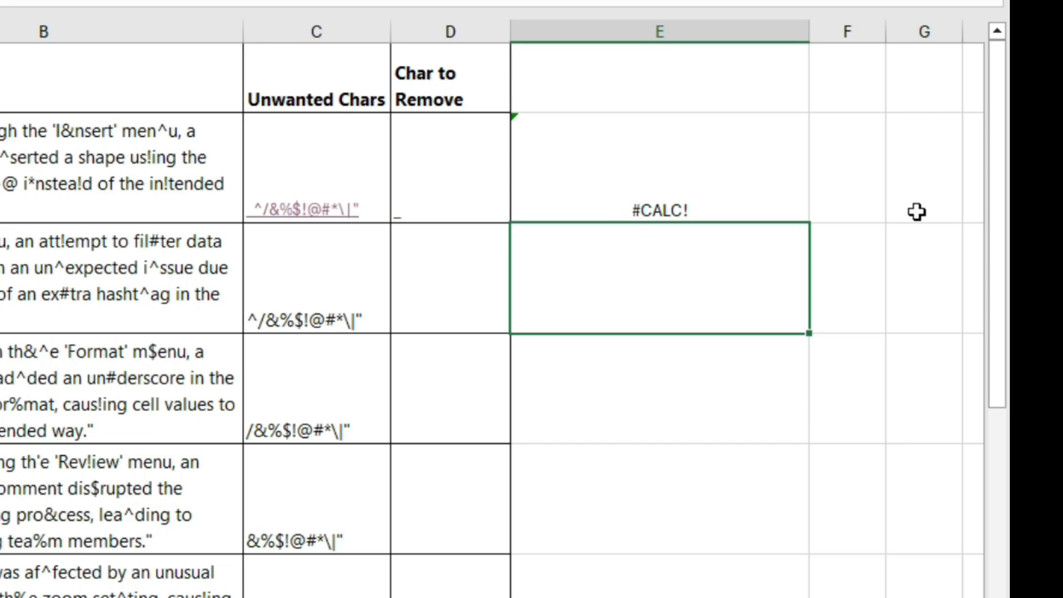
# Turn the LAMBDA formula in E2 into plain text by putting an apostrophe before its equals sign.
pyautogui.doubleClick(751, 187)
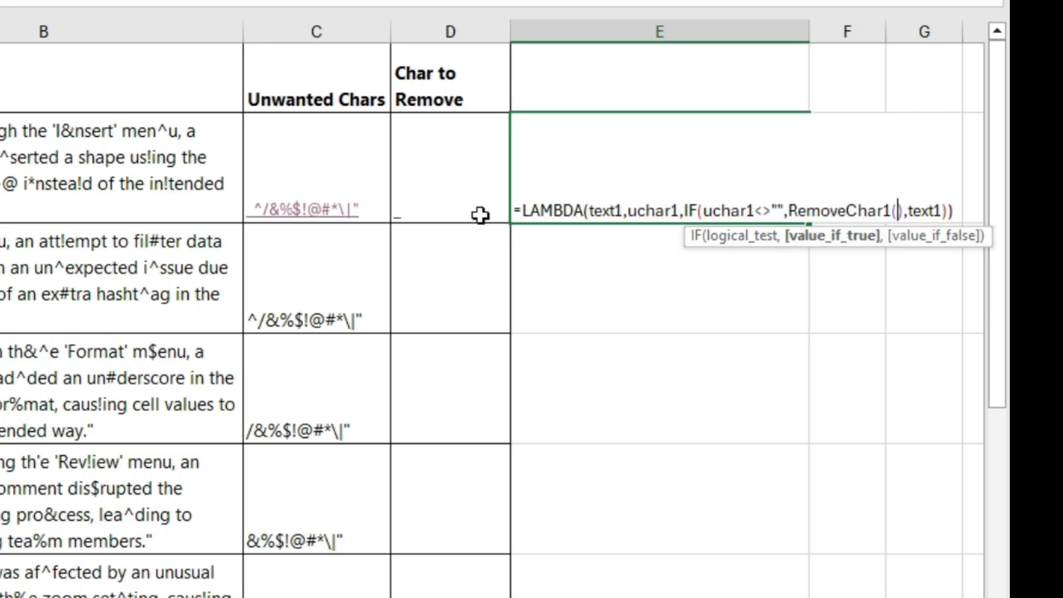
pyautogui.click(518, 205)
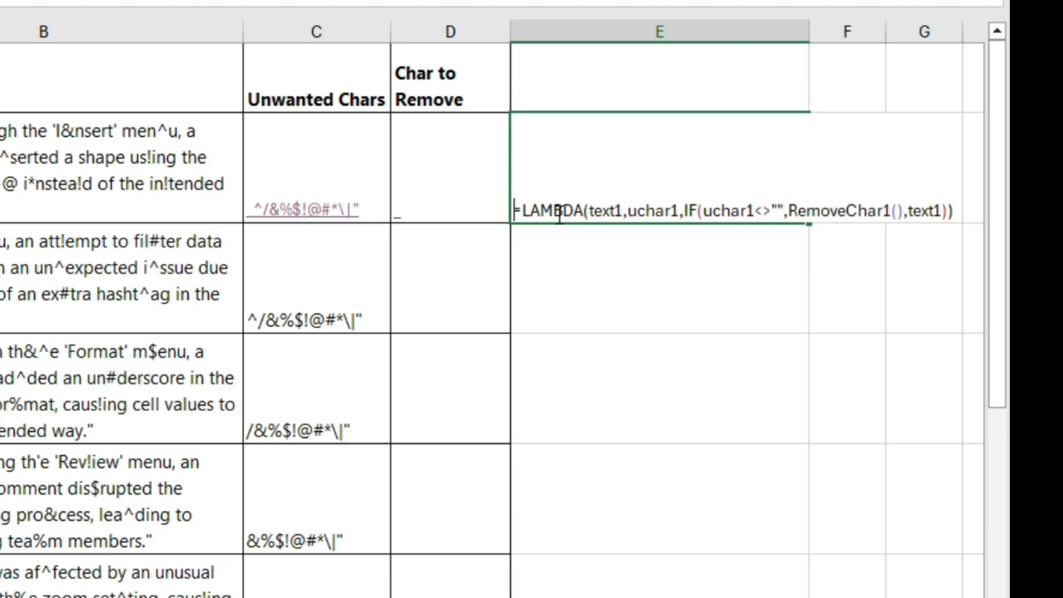
pyautogui.write("'")
pyautogui.press('Return')
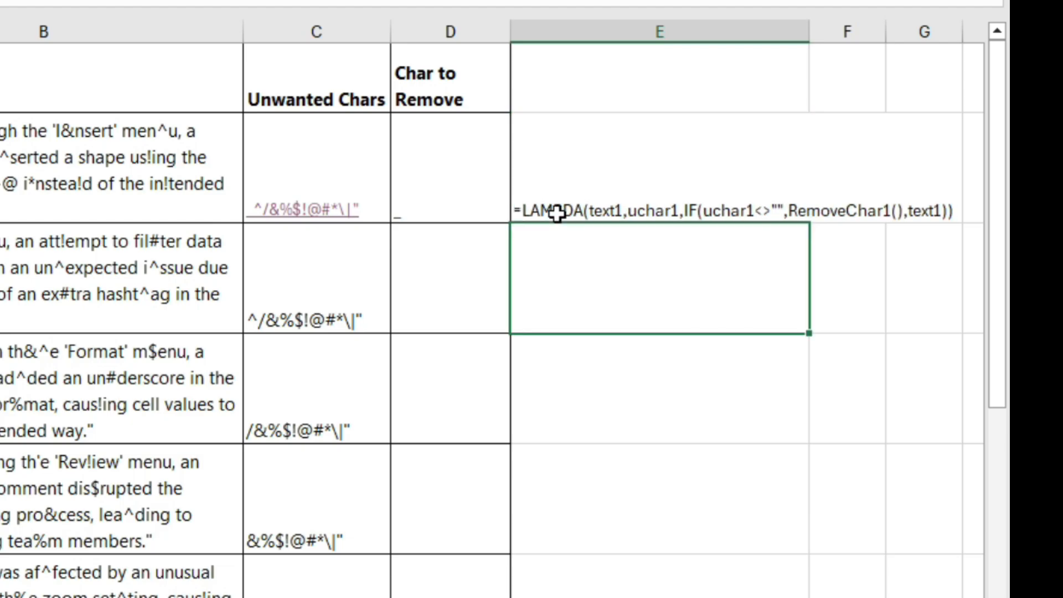
# Copy SUBSTITUTE(A2:A6,LEFT(C2,1),"") without the equals sign from the formula in B2.
pyautogui.click(238, 143)
pyautogui.doubleClick(238, 143)
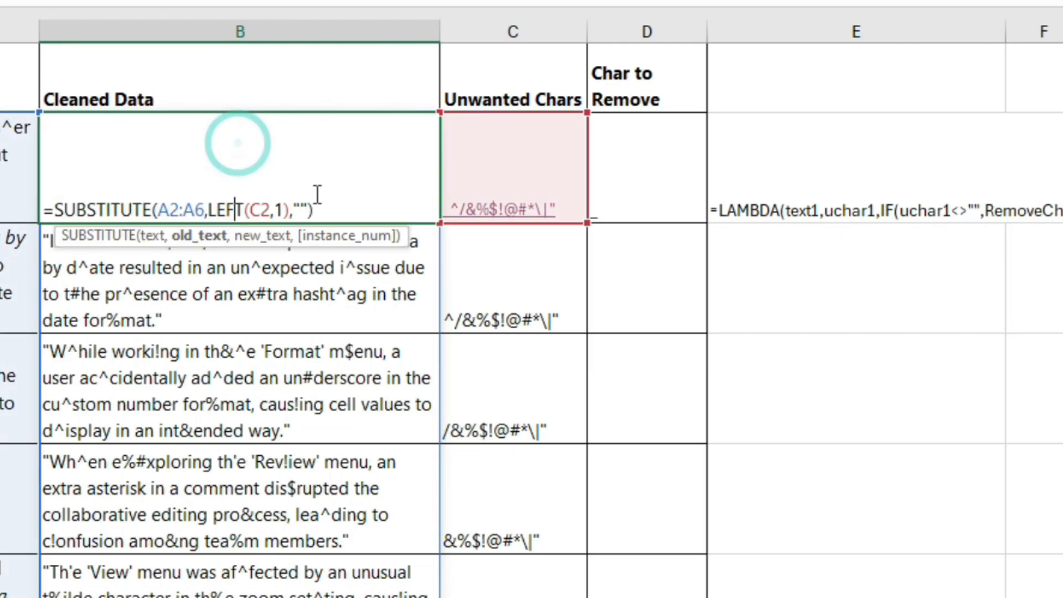
pyautogui.moveTo(314, 211); pyautogui.dragTo(56, 210)
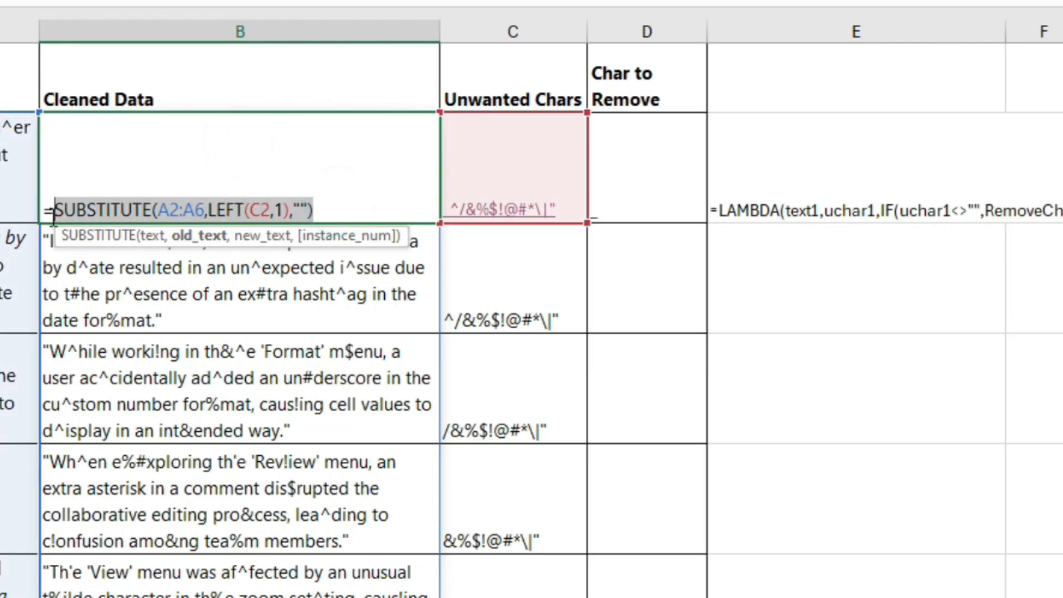
pyautogui.hotkey('ctrl', 'c')
pyautogui.press('Escape')
# Paste the copied SUBSTITUTE expression inside the RemoveChar1 parentheses in E2, followed by a comma.
pyautogui.doubleClick(958, 206)
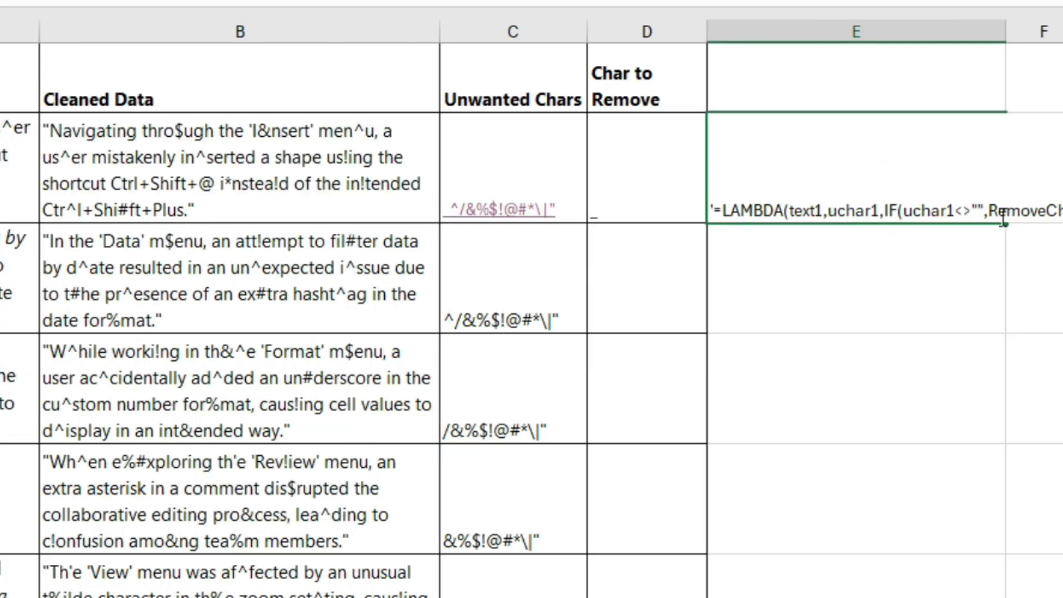
pyautogui.click(899, 211)
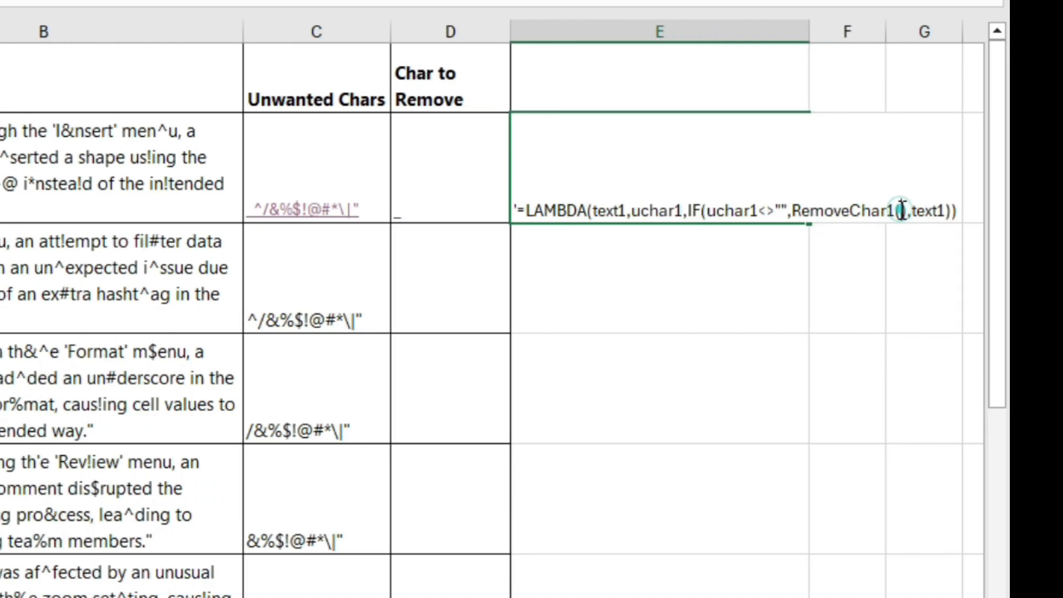
pyautogui.hotkey('ctrl', 'v')
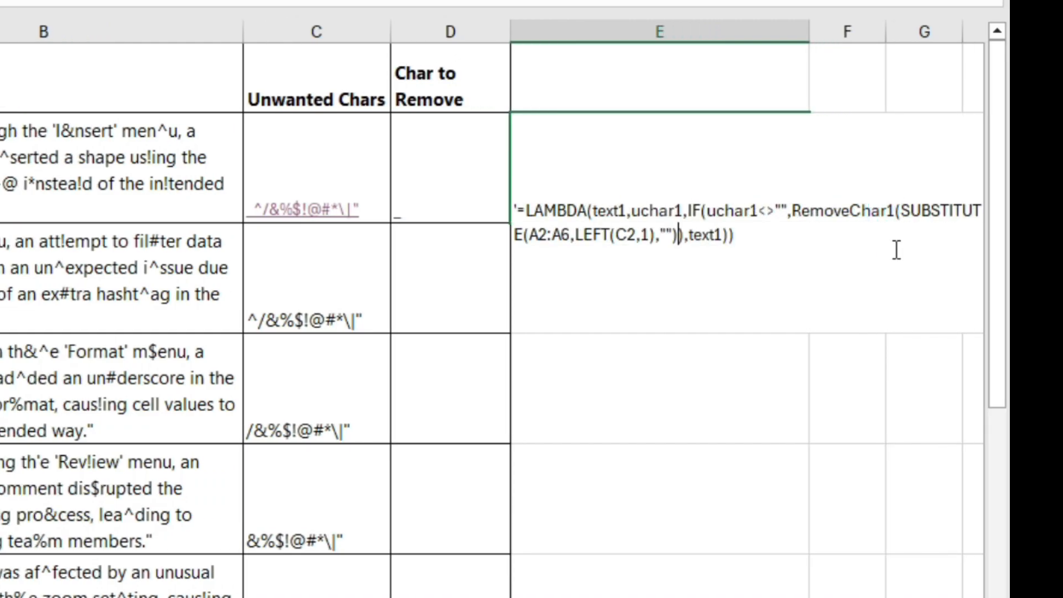
pyautogui.write(',')
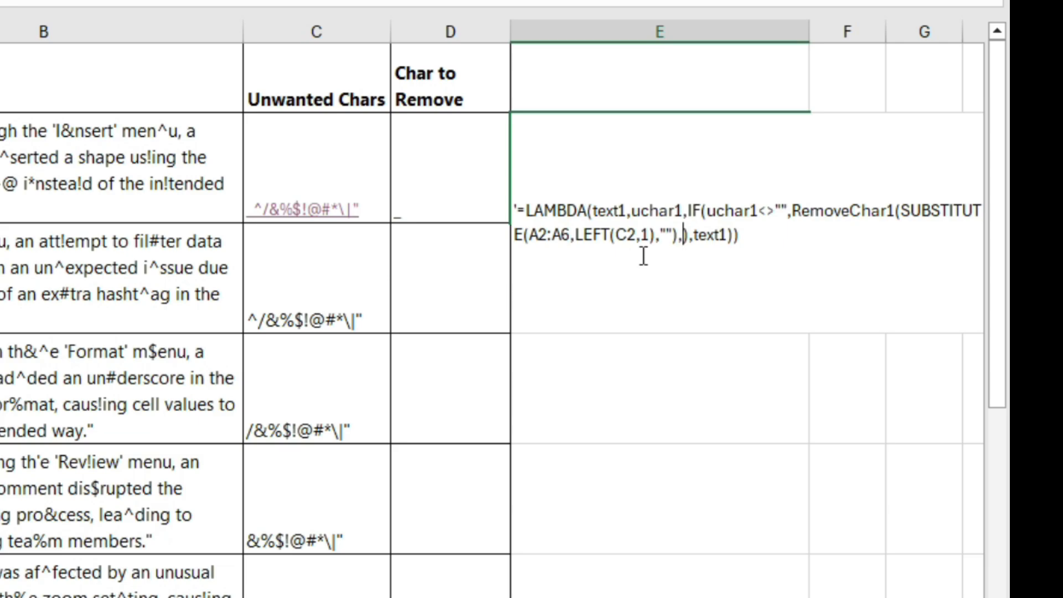
pyautogui.press('Return')
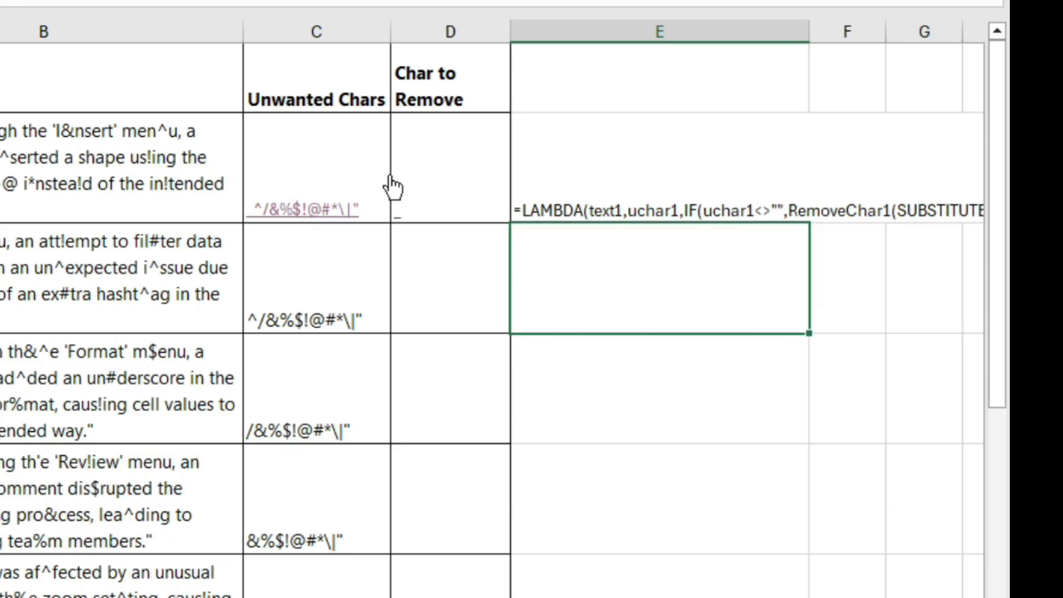
# Copy RIGHT(C2,LEN(C2)-1) without the equals sign from C3 and paste it as the second RemoveChar1 argument in E2.
pyautogui.click(335, 280)
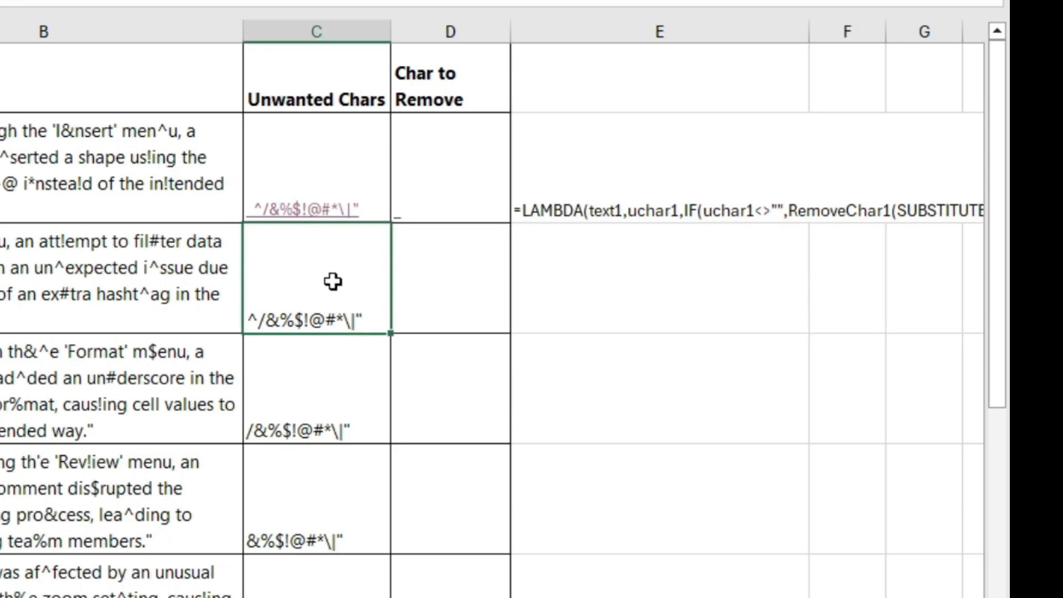
pyautogui.doubleClick(340, 285)
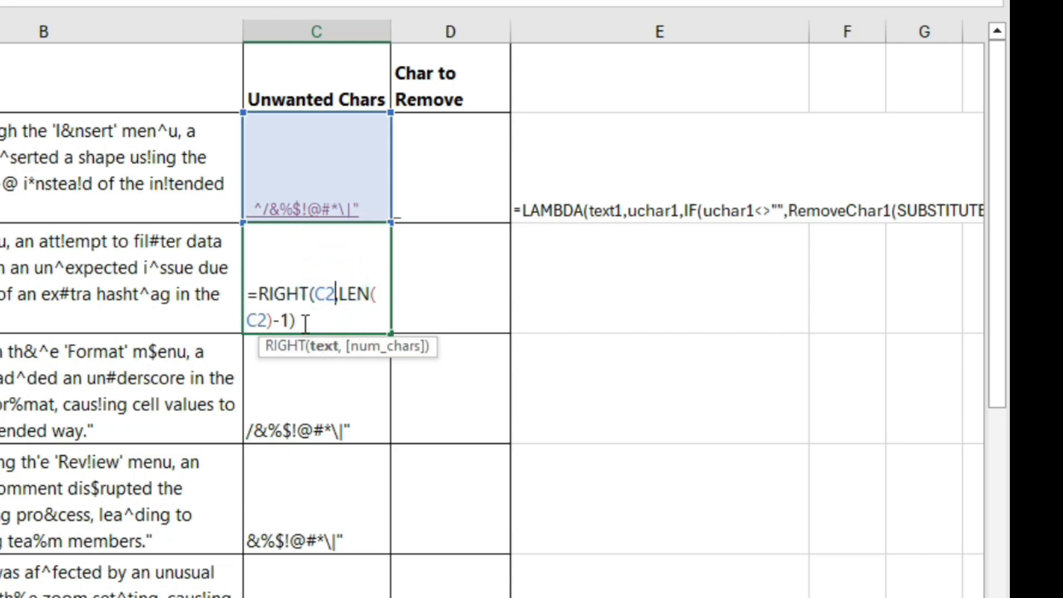
pyautogui.moveTo(299, 320); pyautogui.dragTo(267, 290)
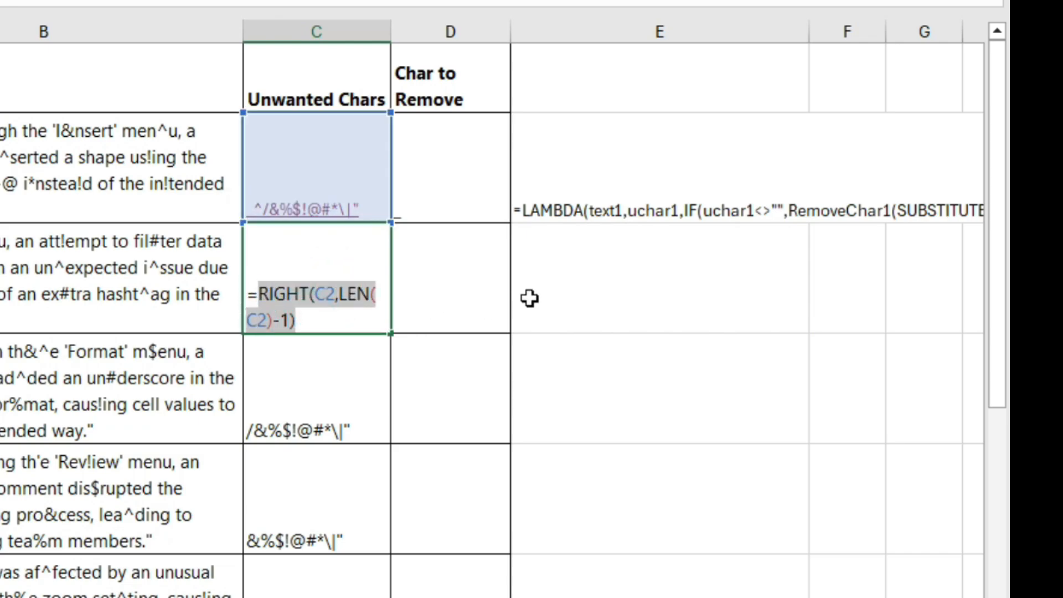
pyautogui.press('Escape')
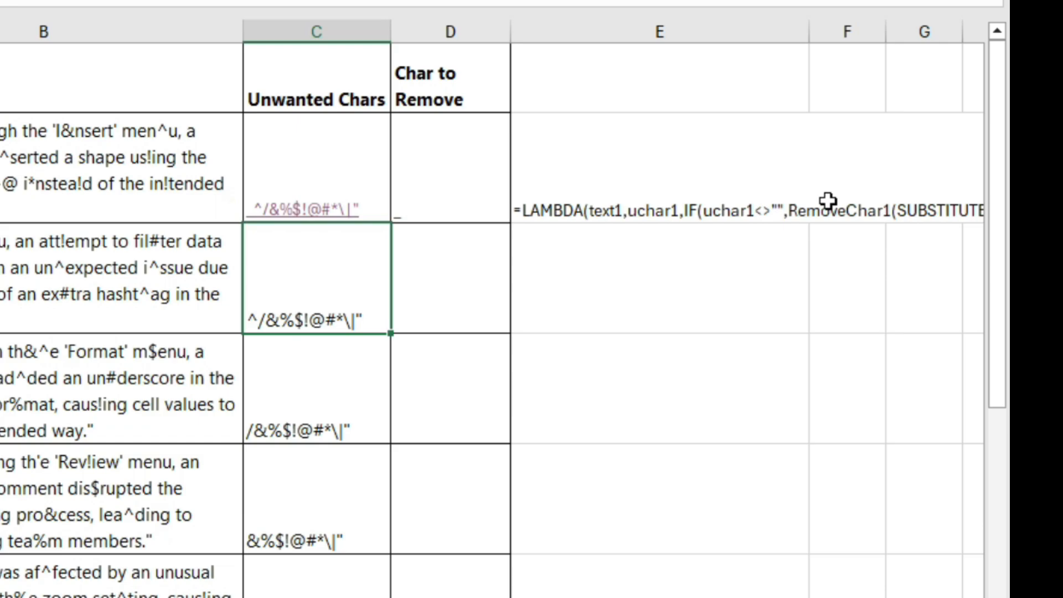
pyautogui.doubleClick(683, 179)
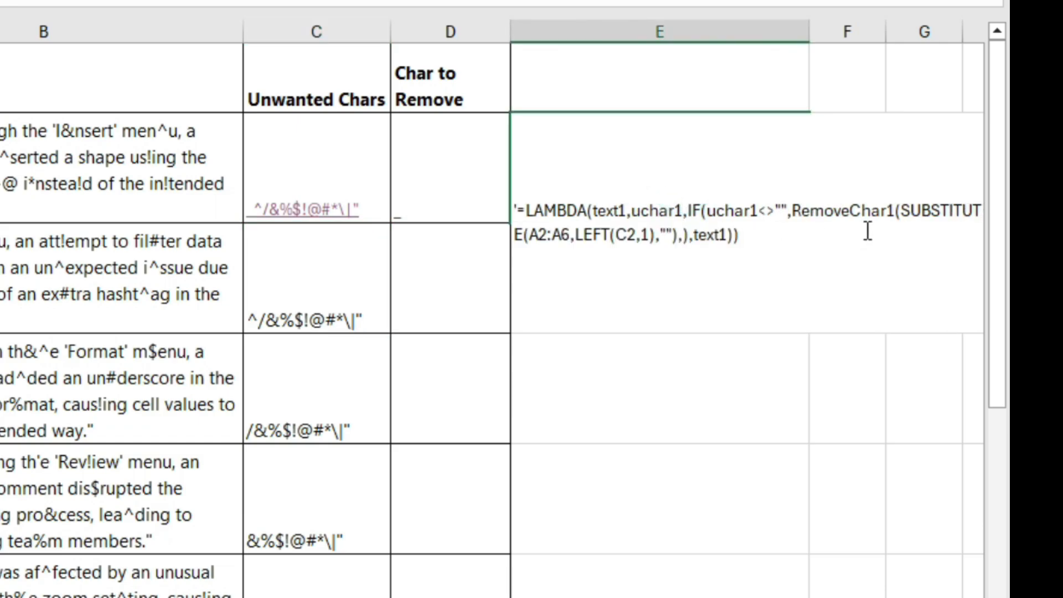
pyautogui.click(683, 235)
pyautogui.hotkey('ctrl', 'v')
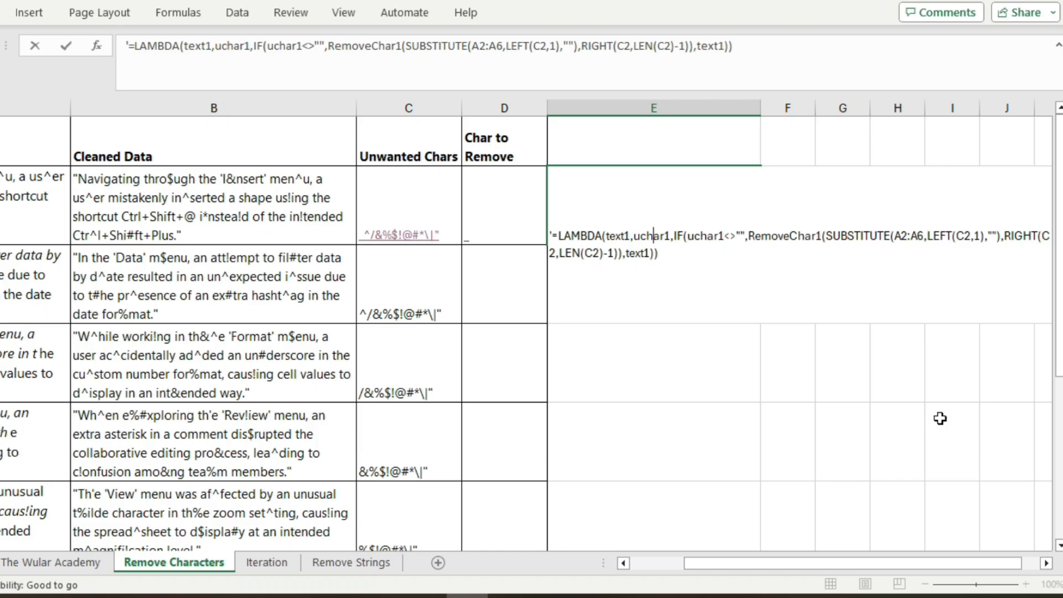
# In the SUBSTITUTE expression in E2, replace A2:A6 with text1 and the C2 inside LEFT with uchar1.
pyautogui.doubleClick(922, 231)
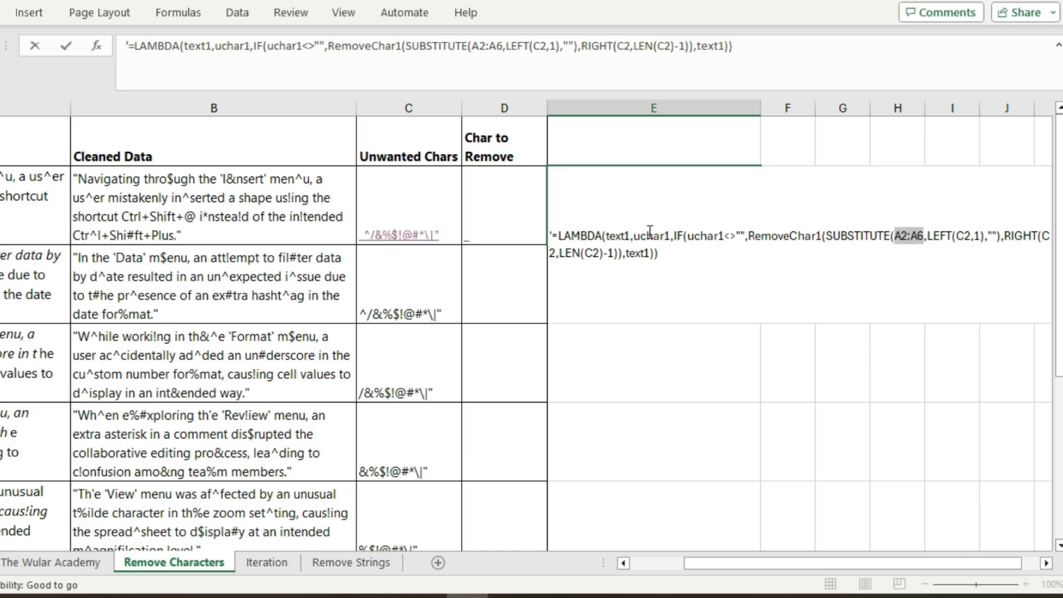
pyautogui.write('tr')
pyautogui.press('BackSpace')
pyautogui.write('ext')
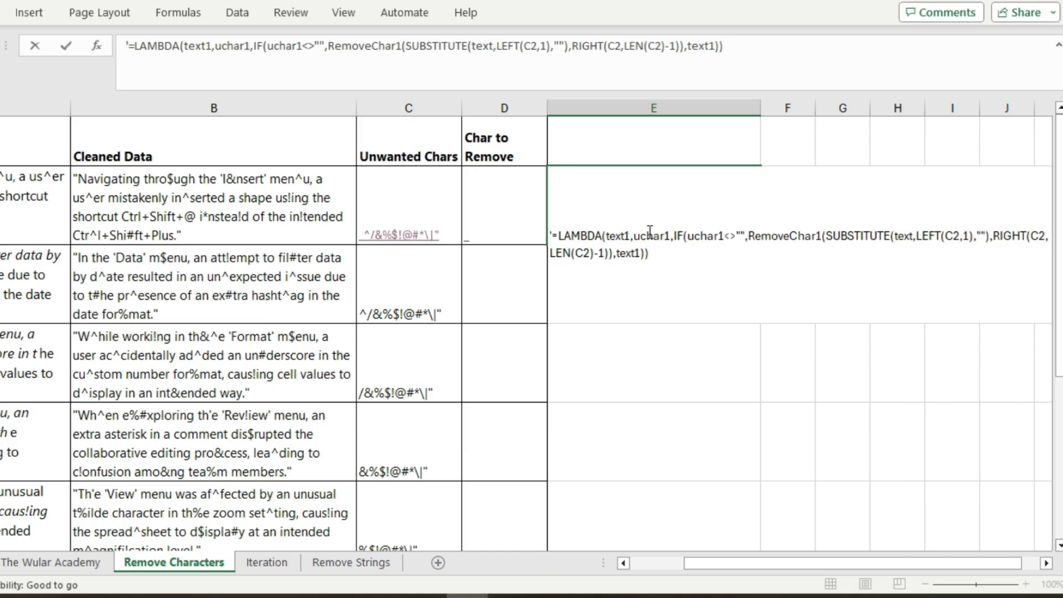
pyautogui.write('1')
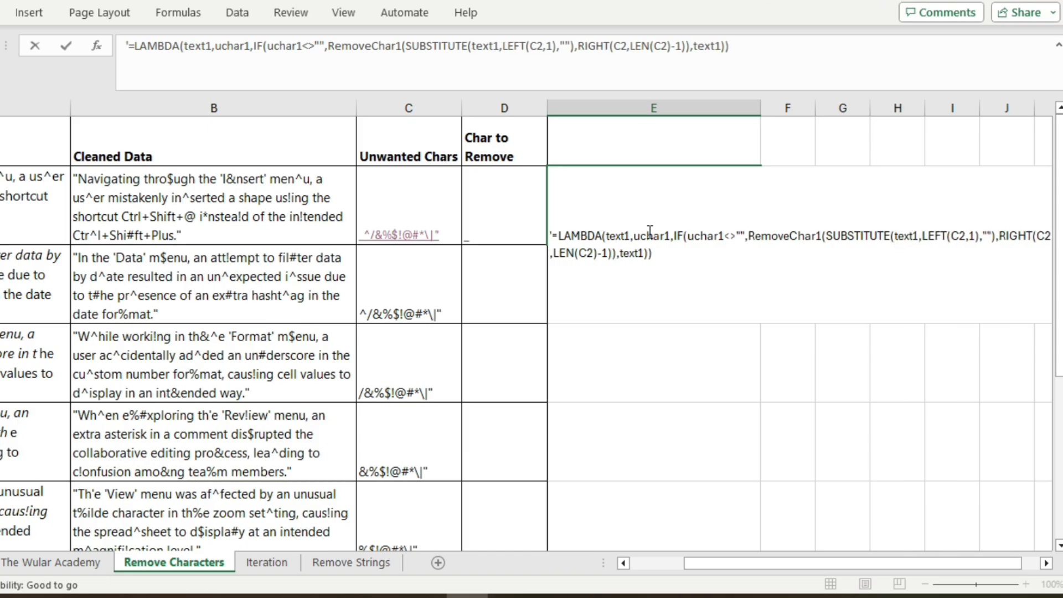
pyautogui.doubleClick(962, 236)
pyautogui.write('uchar')
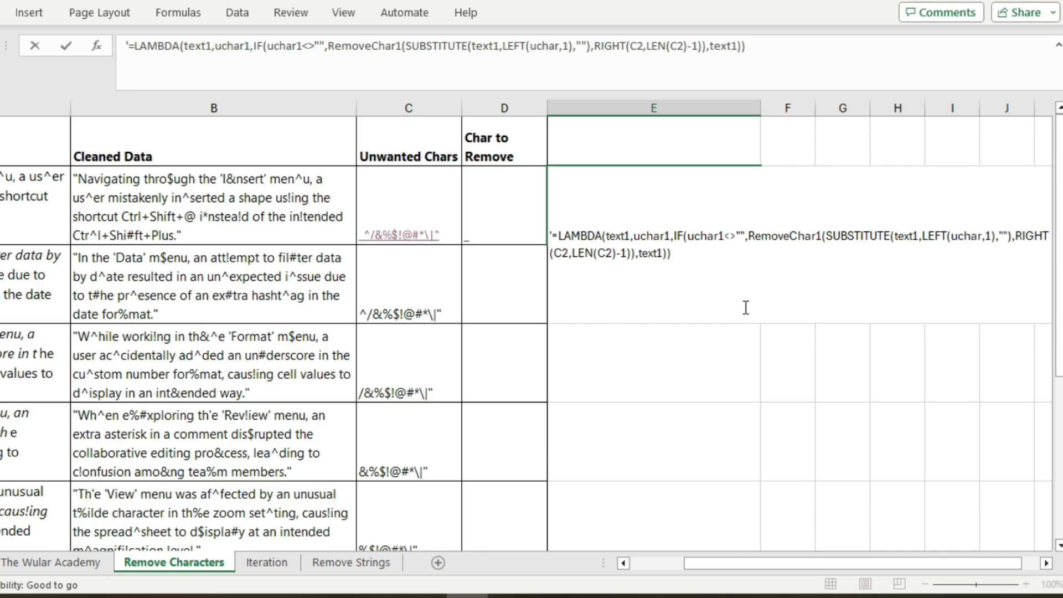
pyautogui.write('1')
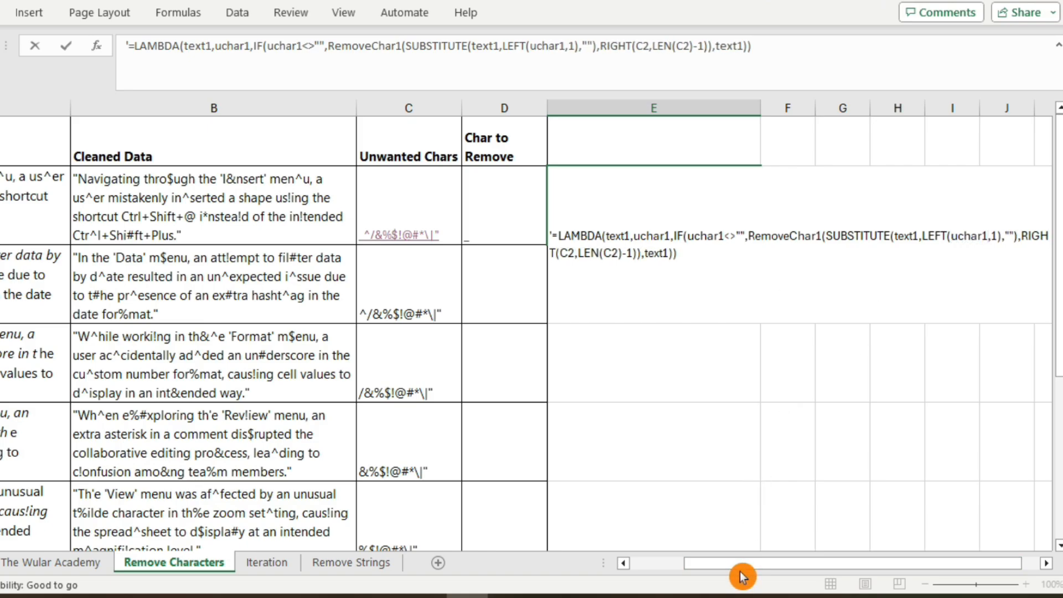
# Replace both C2 references in the RIGHT and LEN functions of the E2 formula with uchar1.
pyautogui.moveTo(785, 569); pyautogui.dragTo(800, 572)
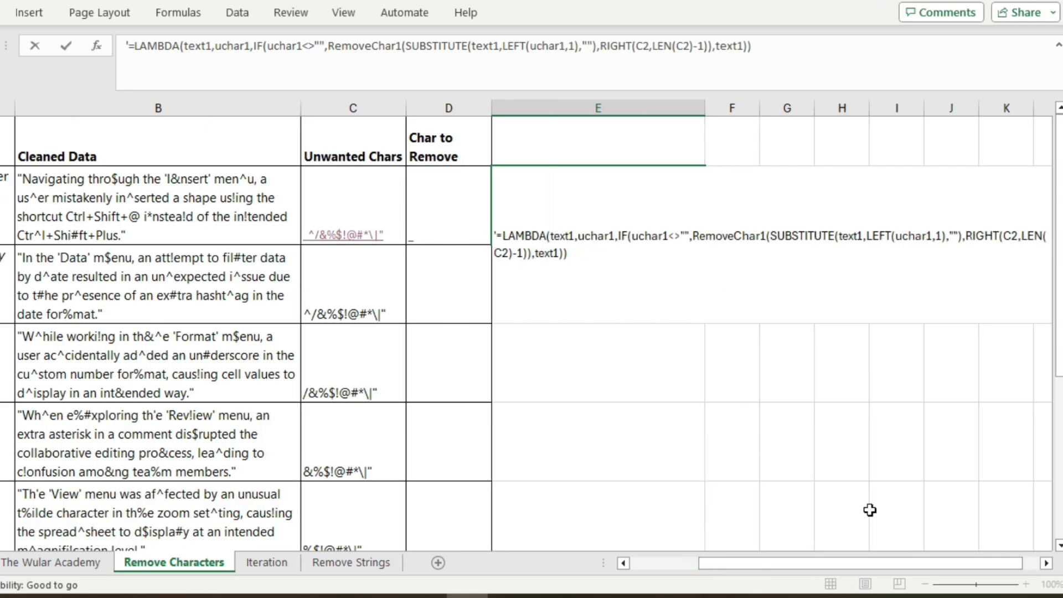
pyautogui.click(1019, 232)
pyautogui.press('BackSpace')
pyautogui.press('BackSpace')
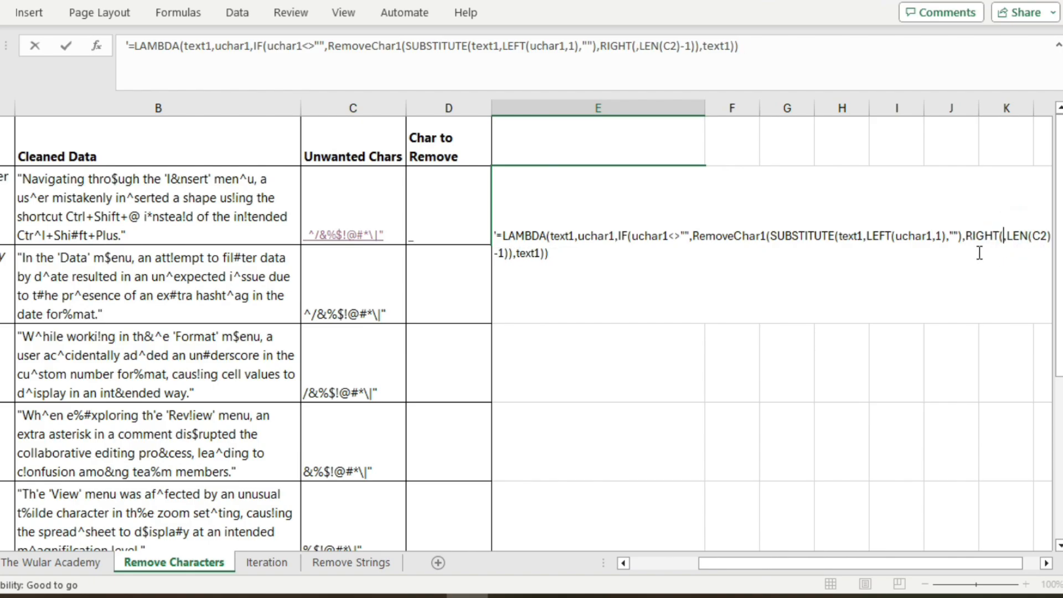
pyautogui.write('uchar1')
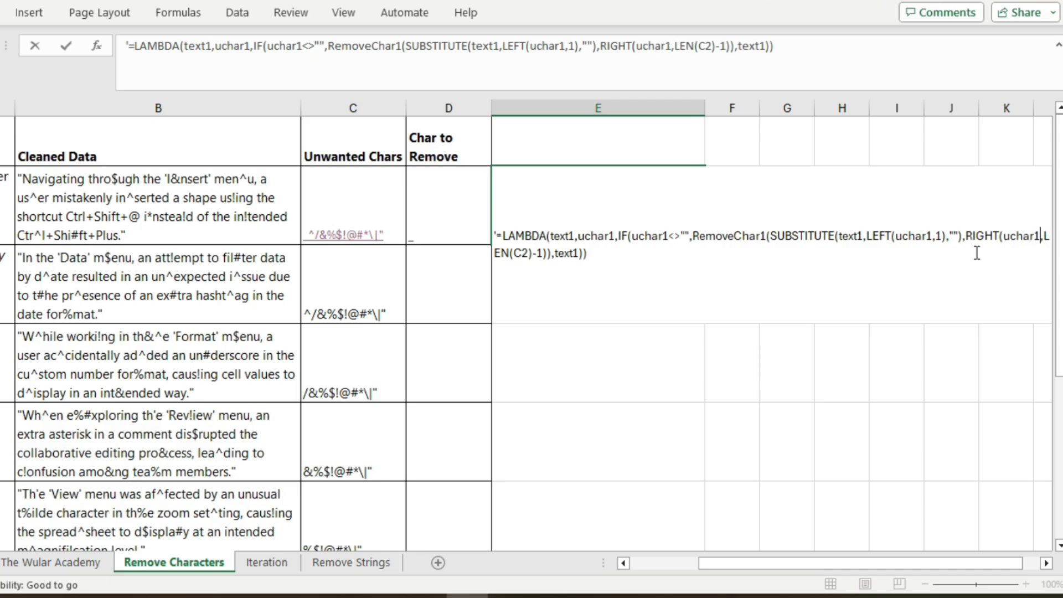
pyautogui.moveTo(806, 564); pyautogui.dragTo(839, 564)
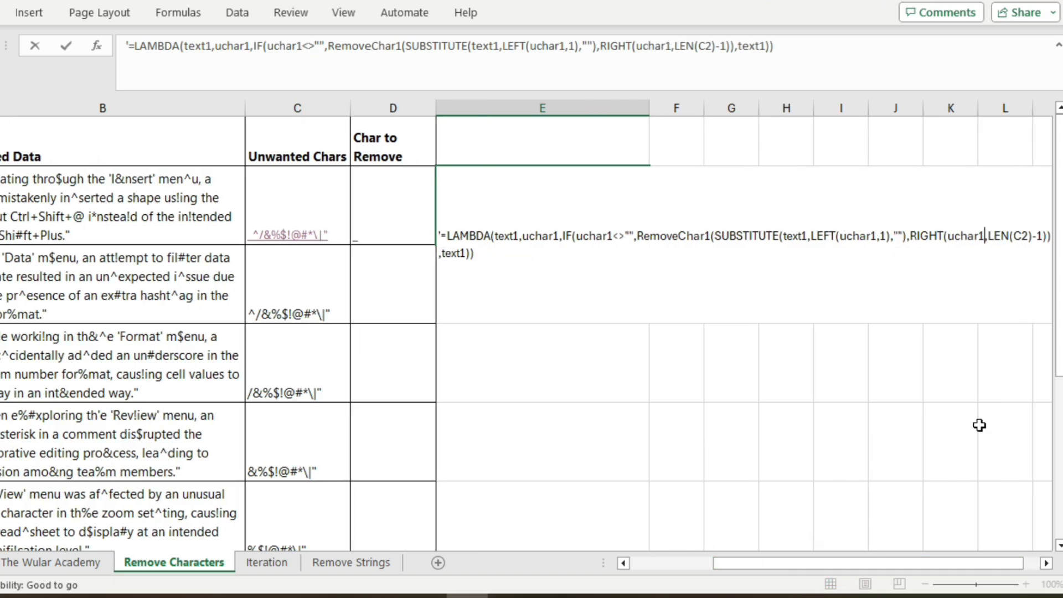
pyautogui.click(1027, 235)
pyautogui.press('BackSpace')
pyautogui.press('BackSpace')
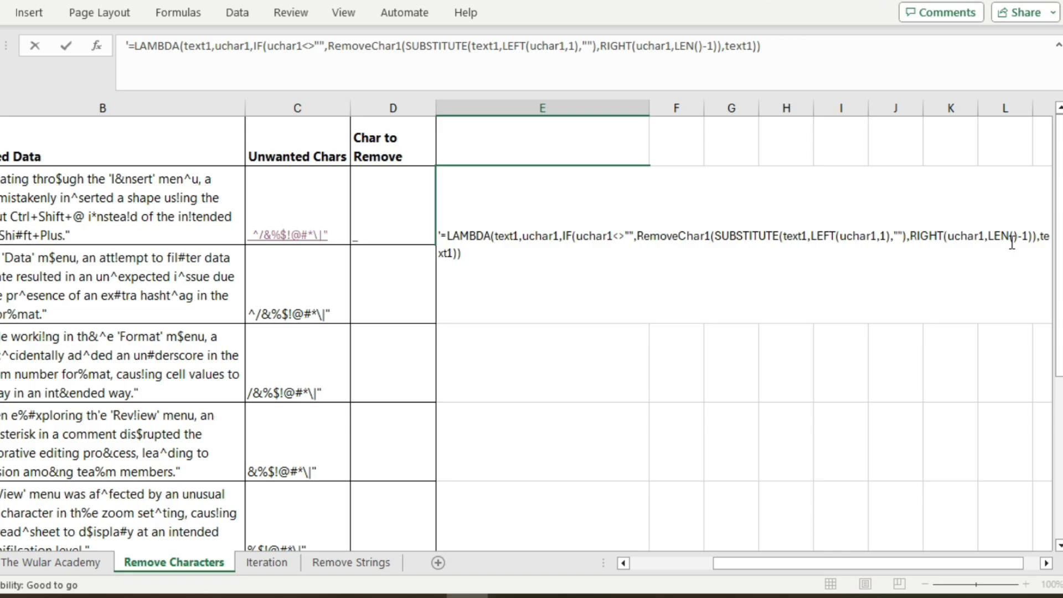
pyautogui.write('uchar1')
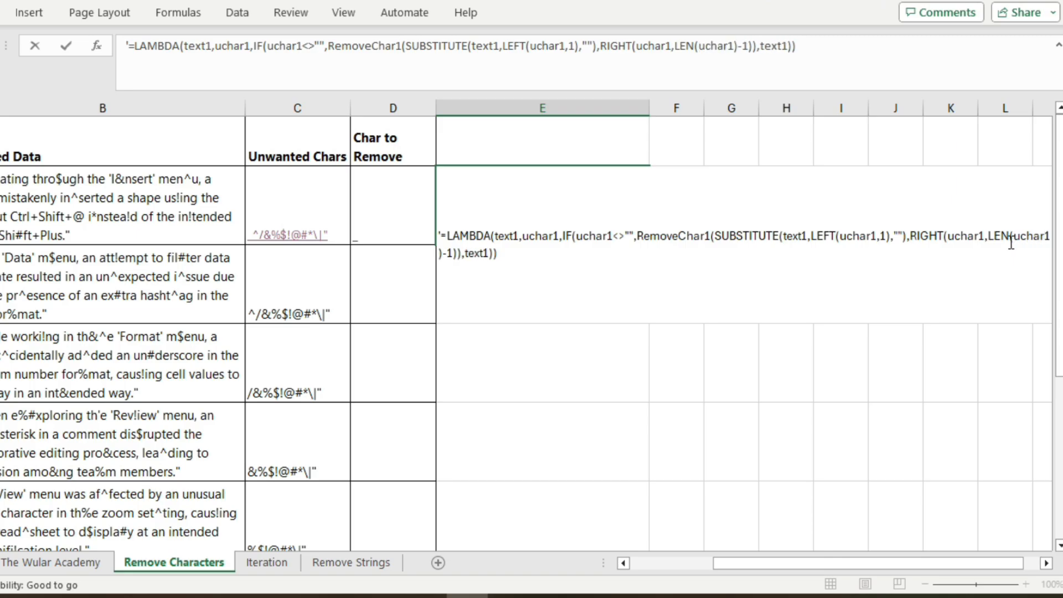
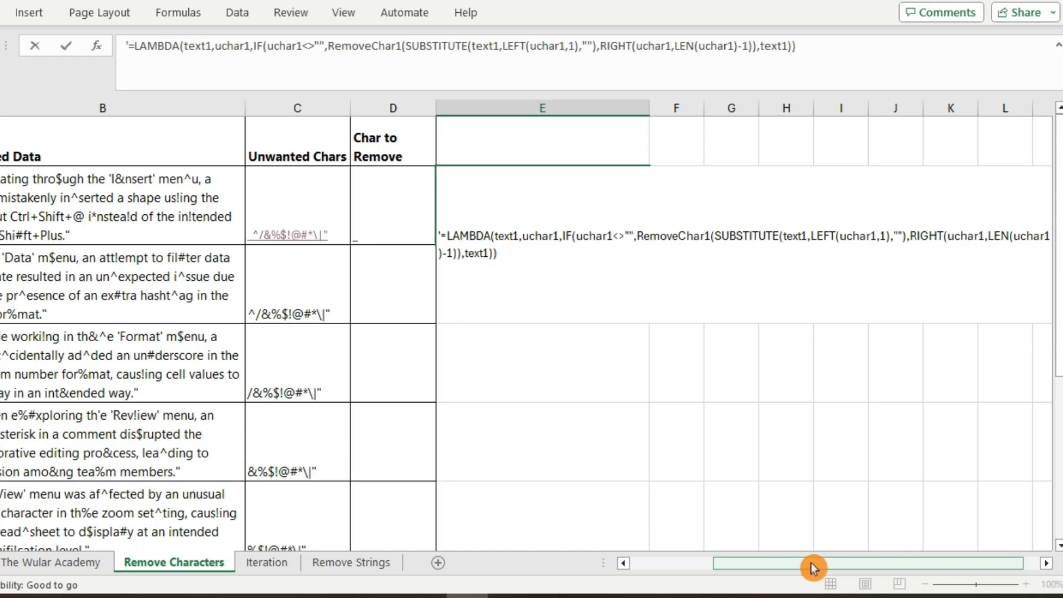
# Remove the leading apostrophe from the text in E2 and enter it as a live LAMBDA formula.
pyautogui.moveTo(811, 562); pyautogui.dragTo(924, 574)
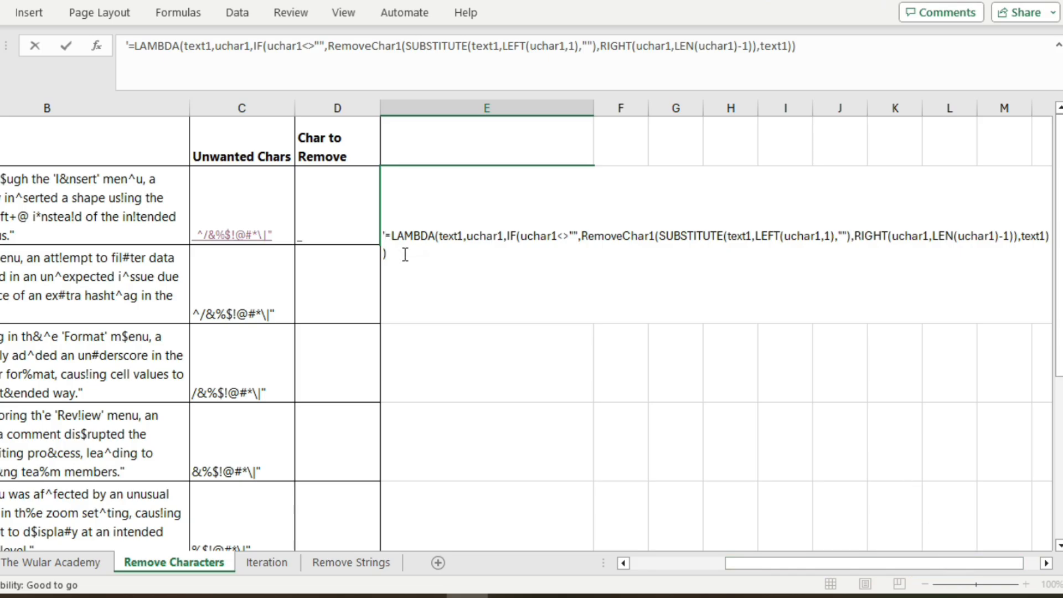
pyautogui.hotkey('ctrl', 'Home')
pyautogui.press('Delete')
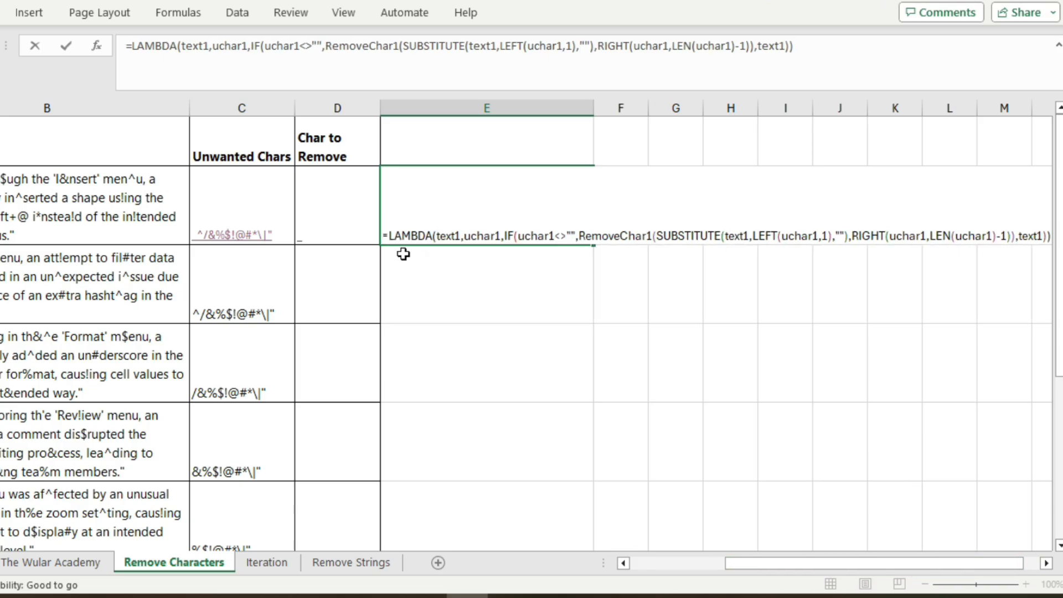
pyautogui.press('Return')
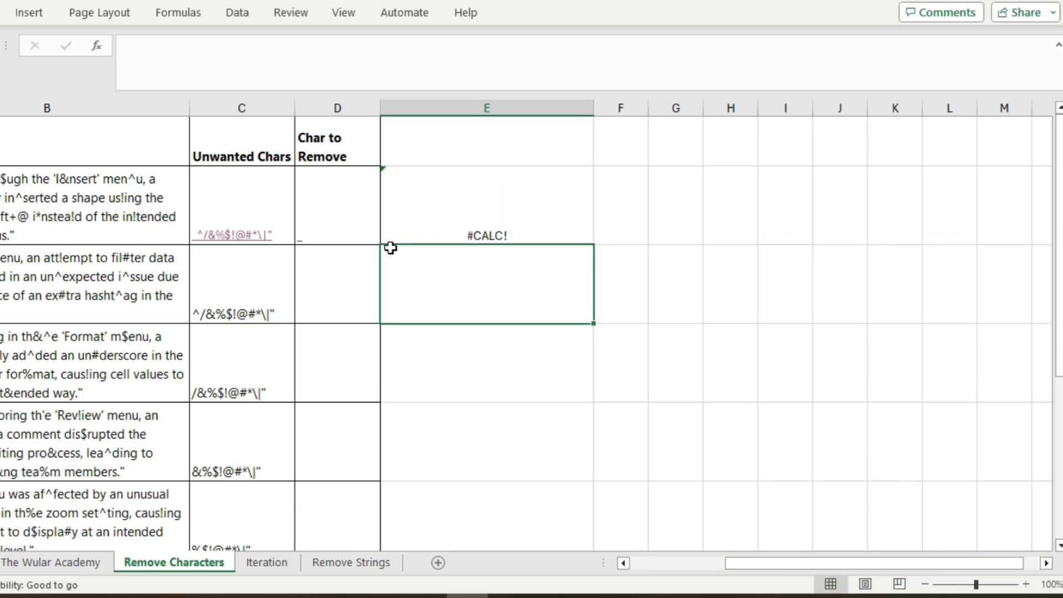
# Copy the complete LAMBDA formula, including its equals sign, from E2 and leave the cell unchanged.
pyautogui.doubleClick(518, 233)
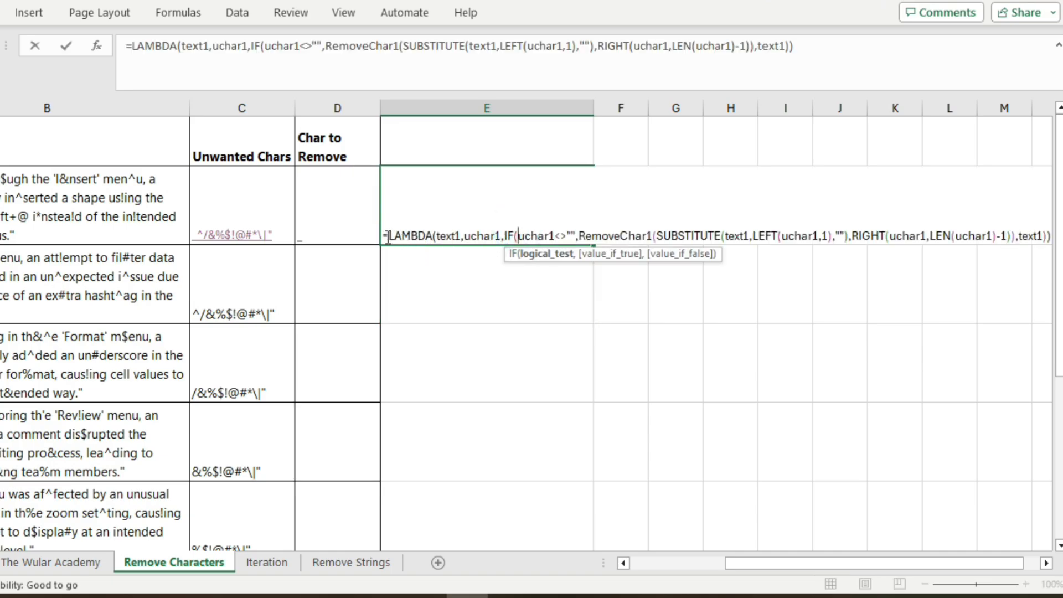
pyautogui.moveTo(382, 235); pyautogui.dragTo(1055, 239)
pyautogui.hotkey('ctrl', 'c')
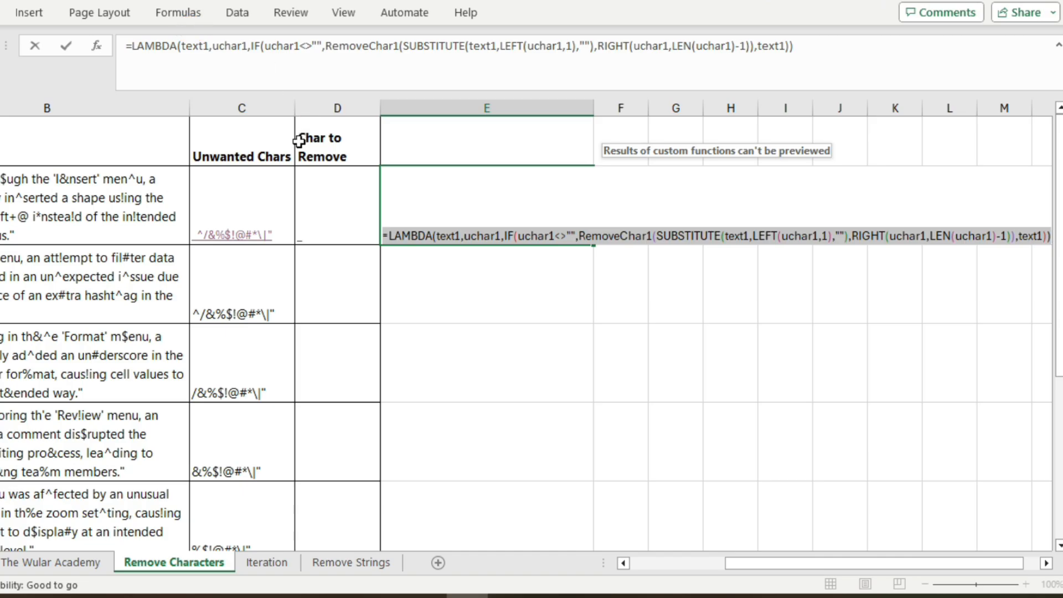
pyautogui.press('Escape')
# Define a workbook-scoped name RemoveChar1 that refers to the copied LAMBDA formula, and close the Name Manager.
pyautogui.click(185, 22)
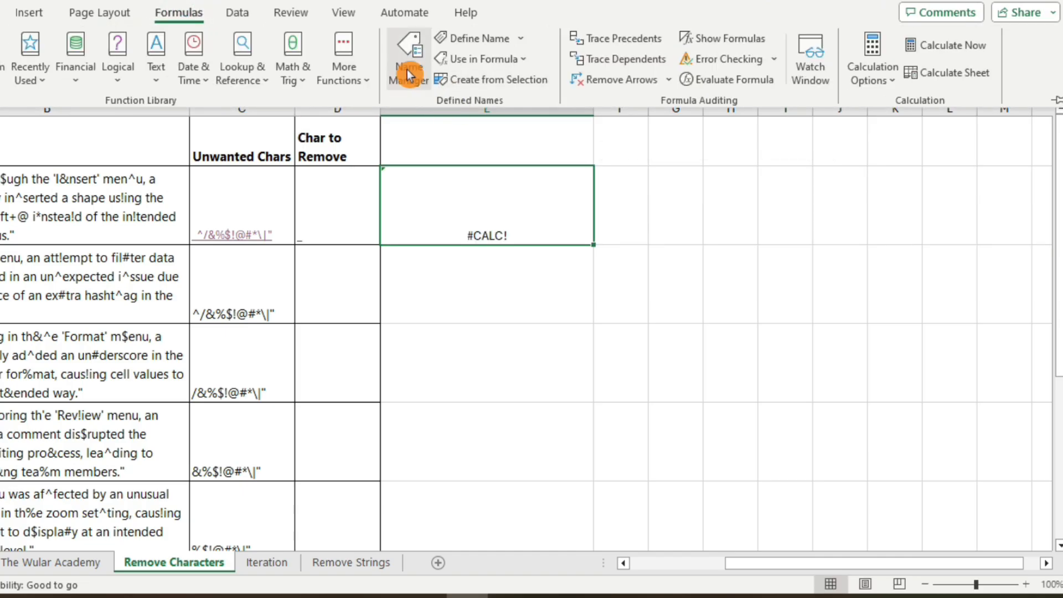
pyautogui.click(407, 67)
pyautogui.click(293, 137)
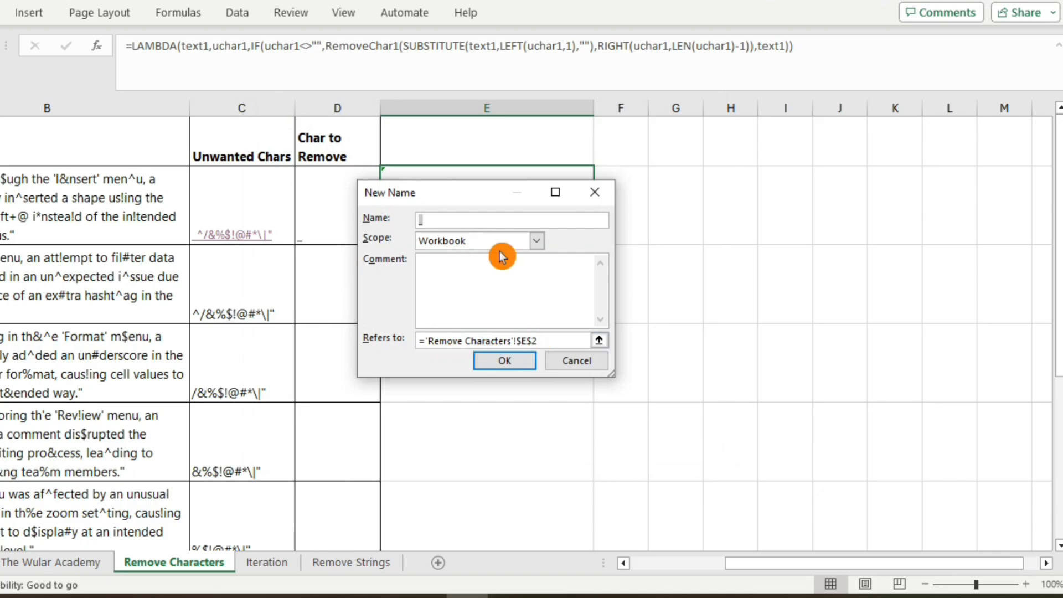
pyautogui.write('RemoveChar1')
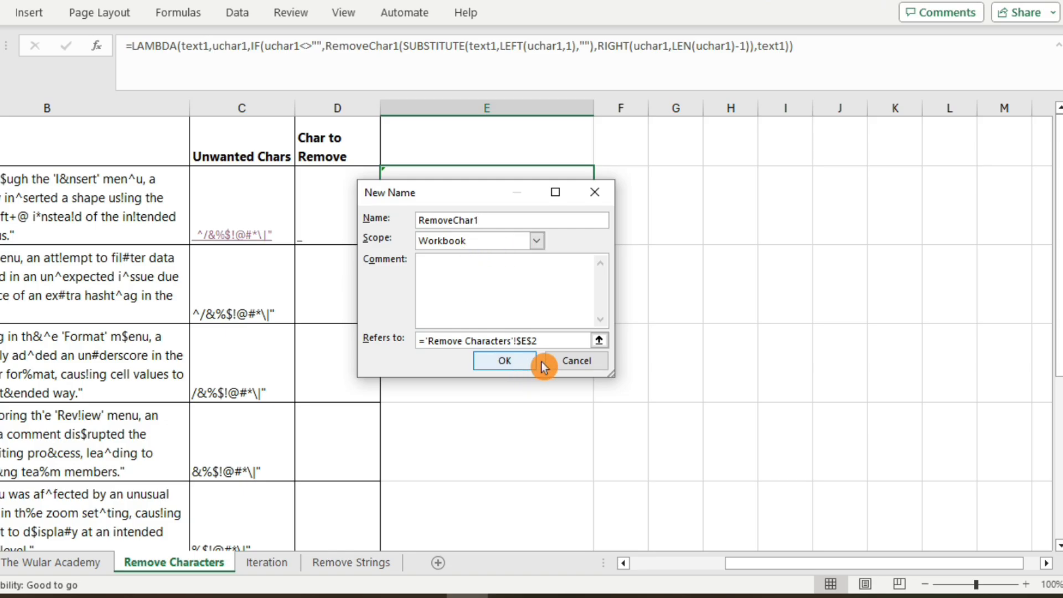
pyautogui.moveTo(540, 340); pyautogui.dragTo(402, 349)
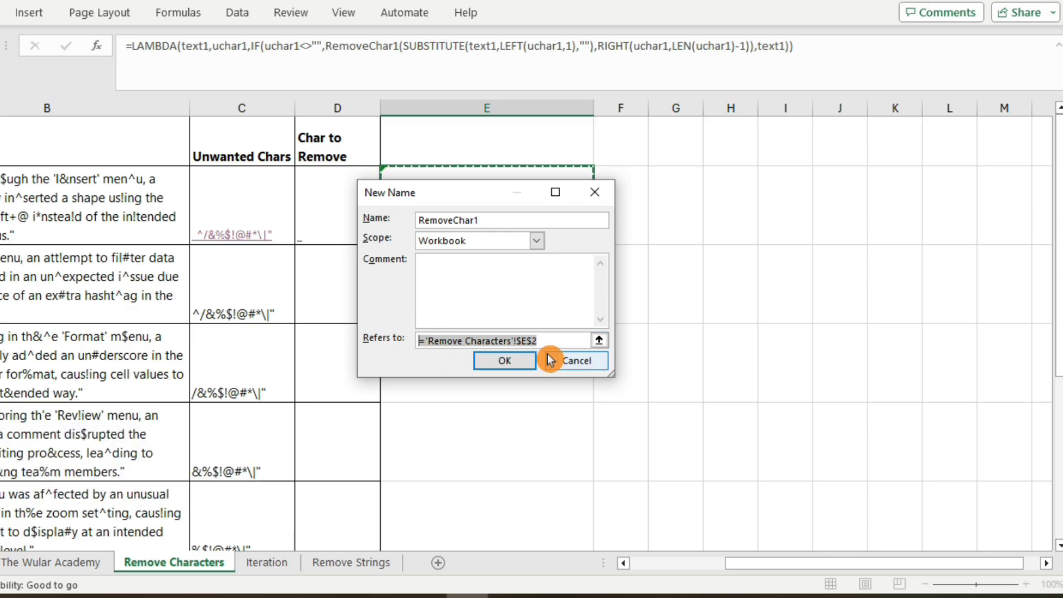
pyautogui.hotkey('ctrl', 'v')
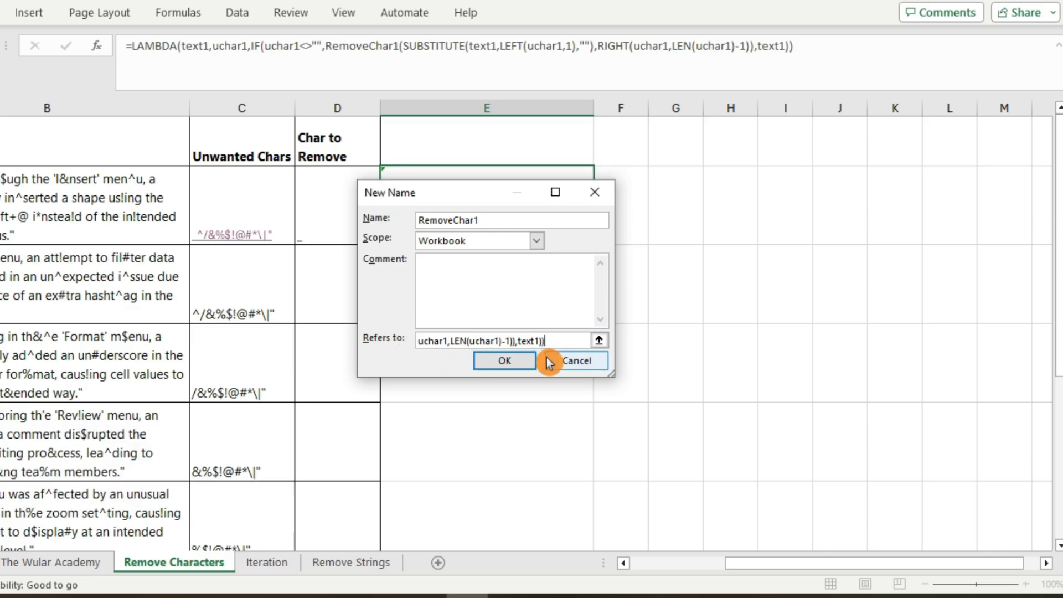
pyautogui.click(426, 268)
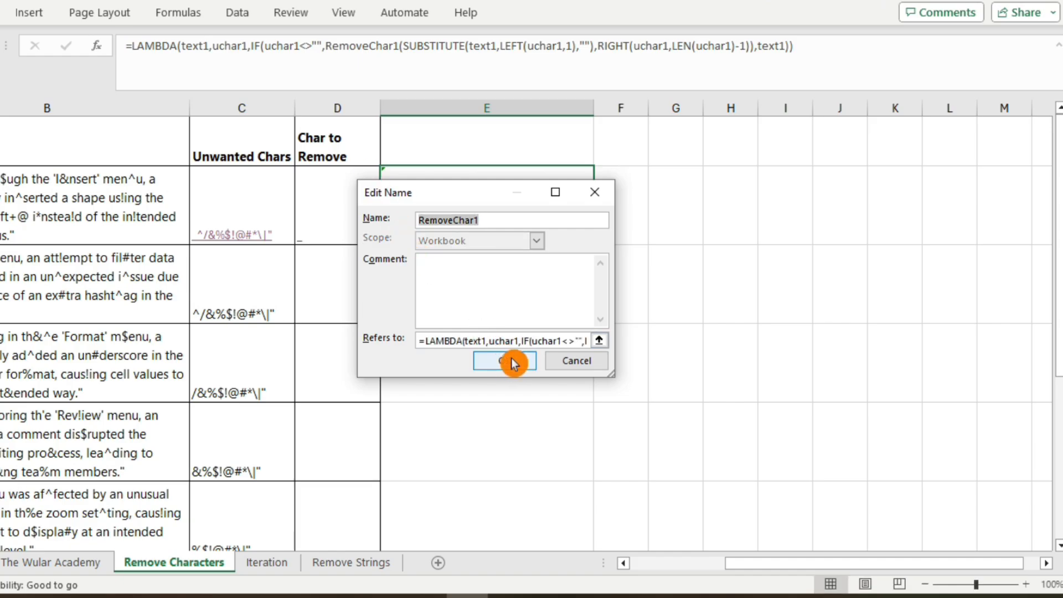
pyautogui.click(510, 361)
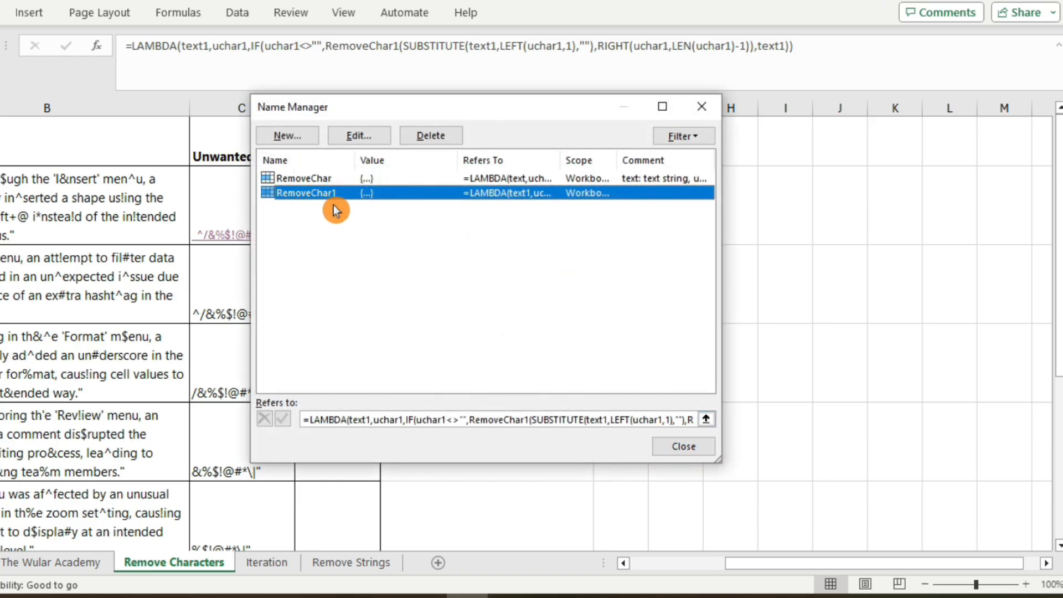
pyautogui.click(684, 454)
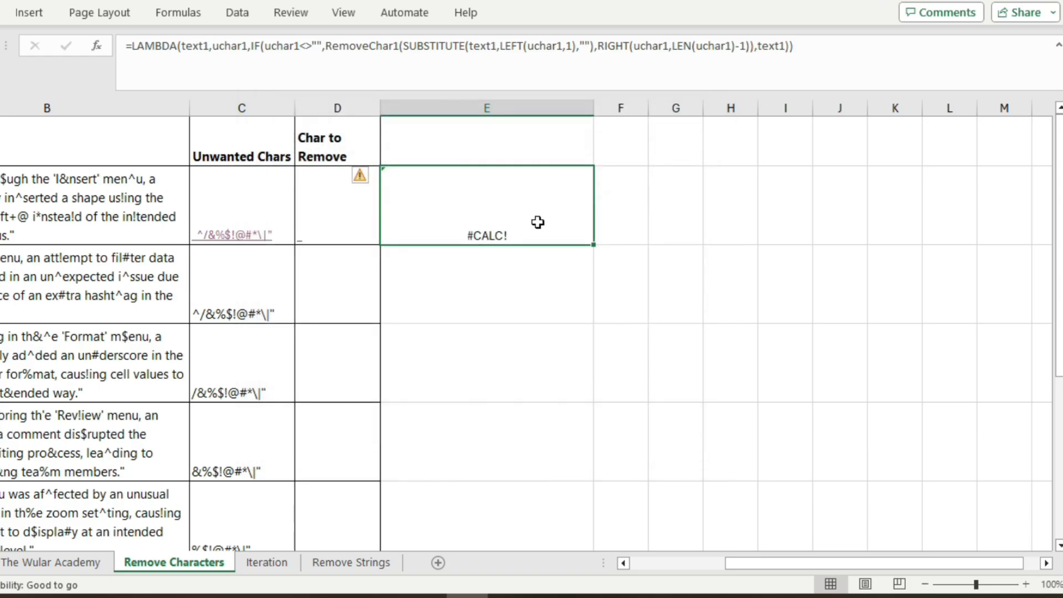
# Replace the formula in E2 with =RemoveChar1(A2:A6,C2) to clean all the source texts at once.
pyautogui.write('=')
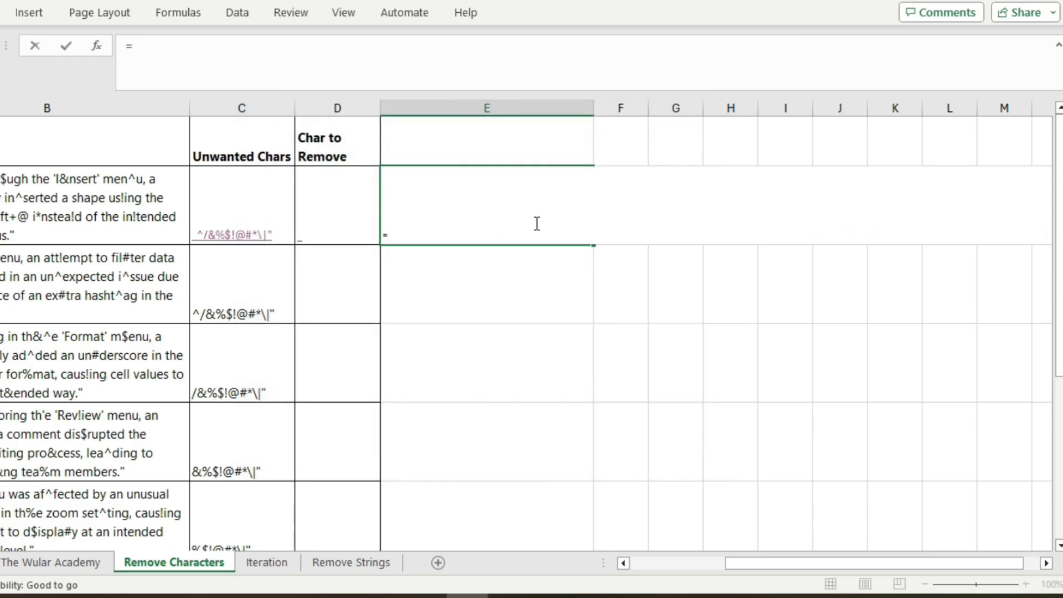
pyautogui.write('remov')
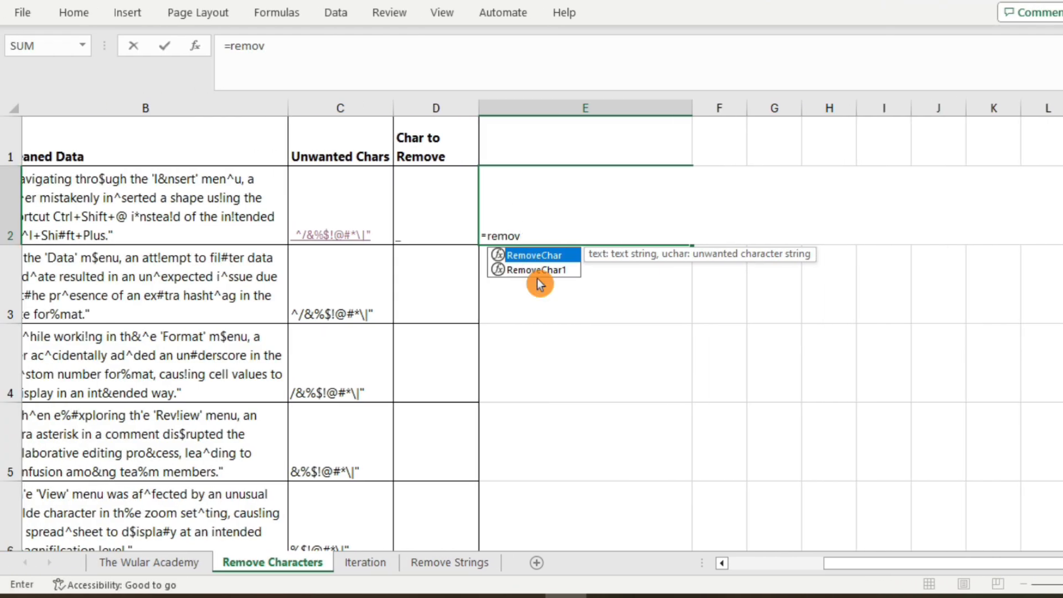
pyautogui.doubleClick(551, 270)
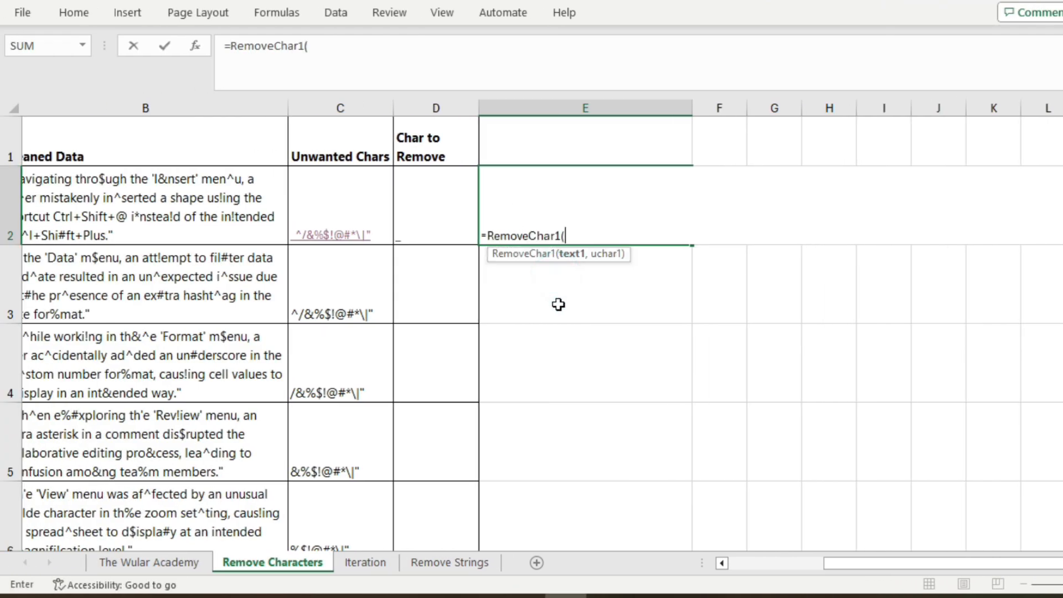
pyautogui.moveTo(845, 564); pyautogui.dragTo(745, 587)
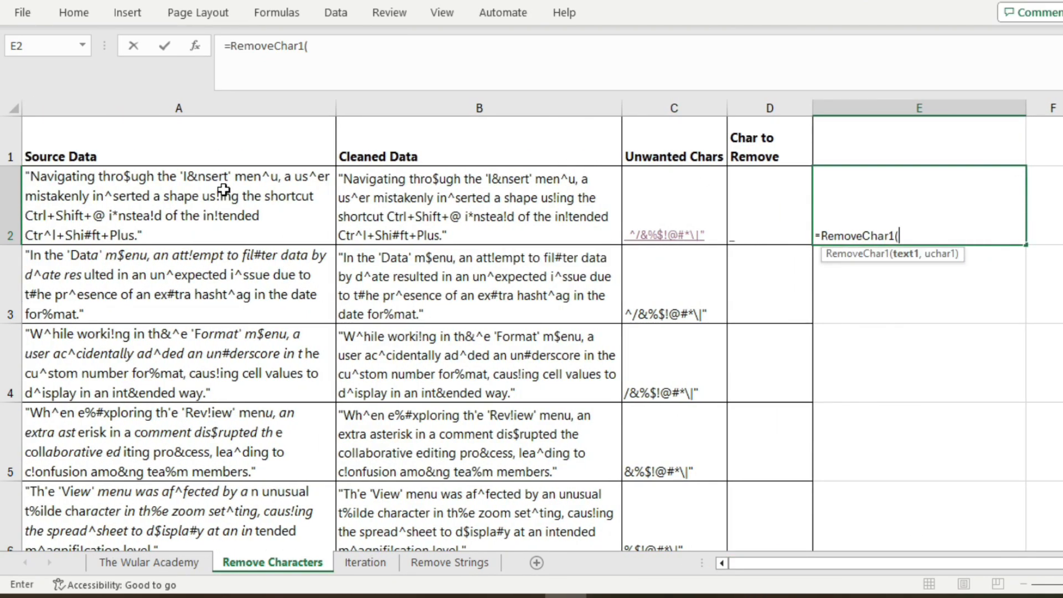
pyautogui.moveTo(223, 189); pyautogui.dragTo(193, 412)
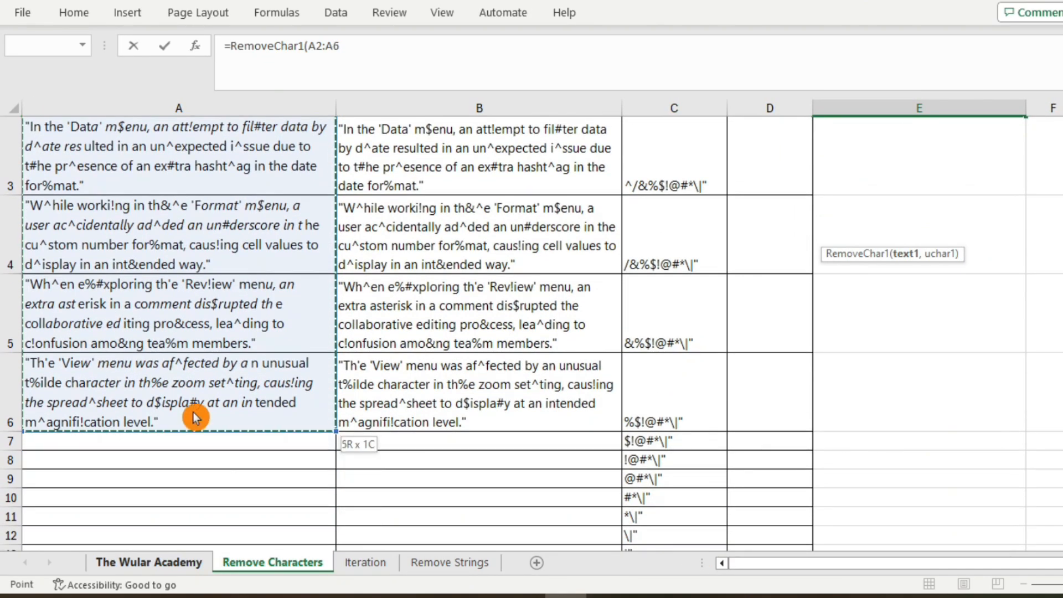
pyautogui.write(',')
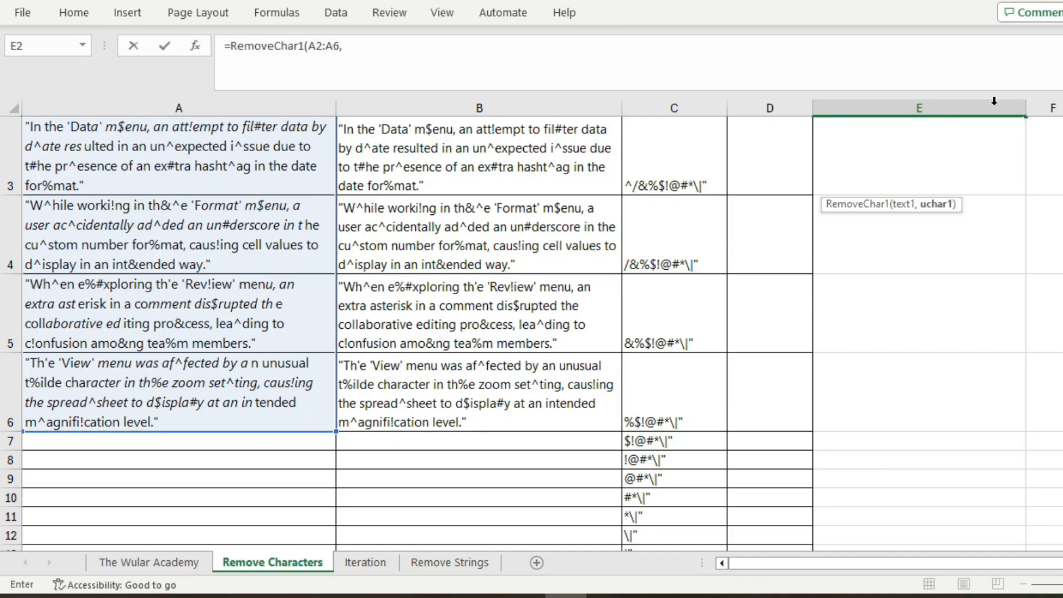
pyautogui.scroll(1, 908, 244)
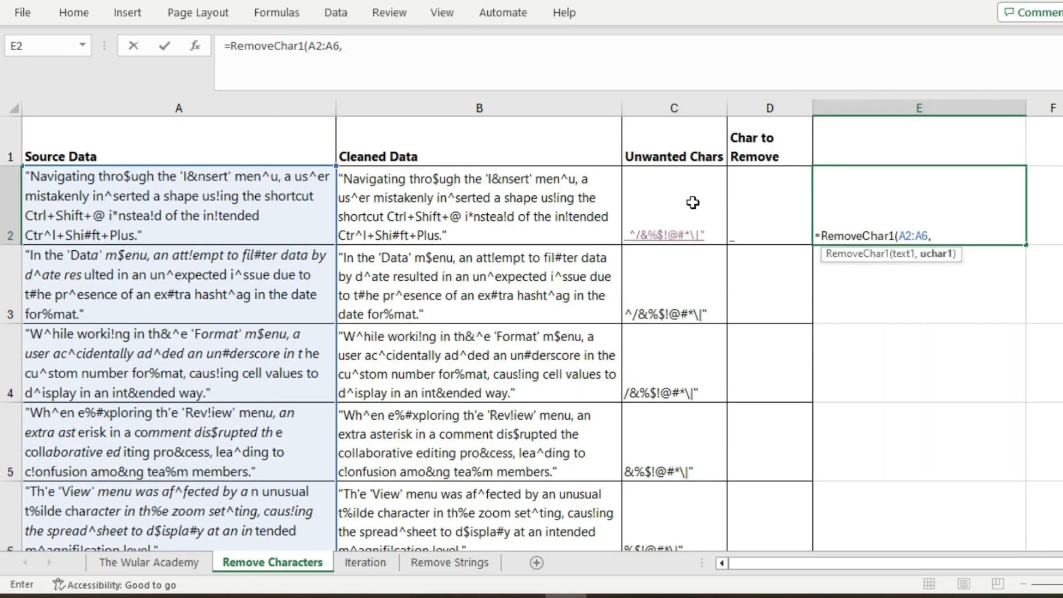
pyautogui.click(709, 196)
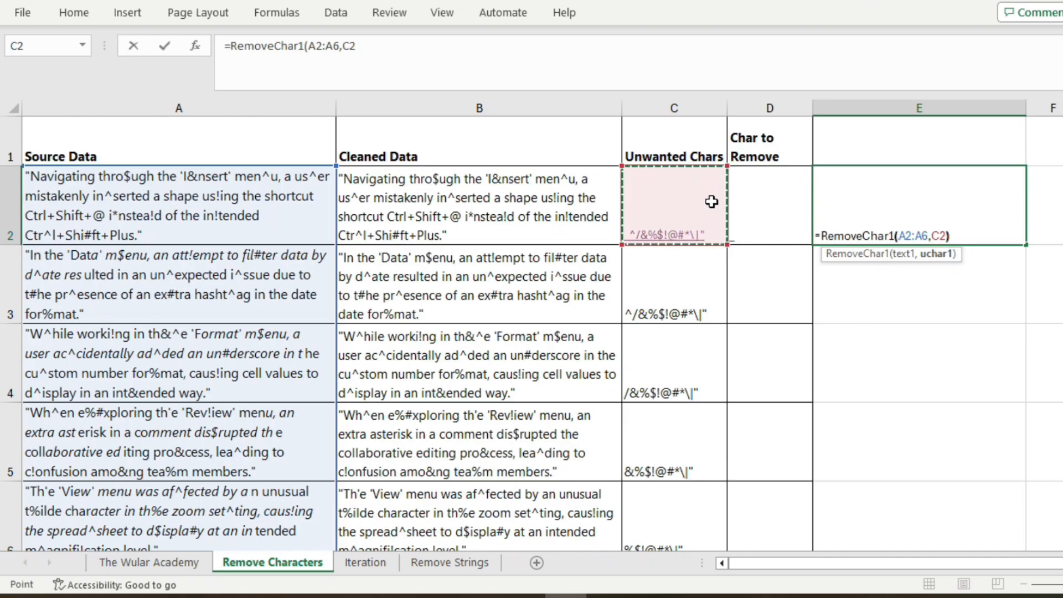
pyautogui.write(')')
pyautogui.press('Return')
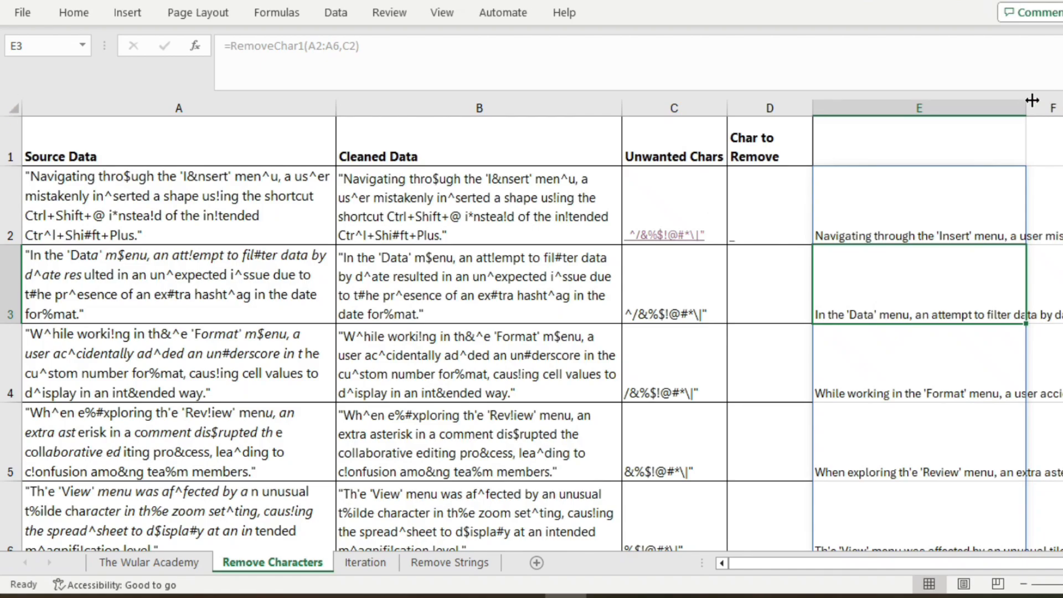
# Widen column E and wrap the text of the cleaned results in E2:E6, keeping that range selected.
pyautogui.moveTo(1026, 104); pyautogui.dragTo(1029, 104)
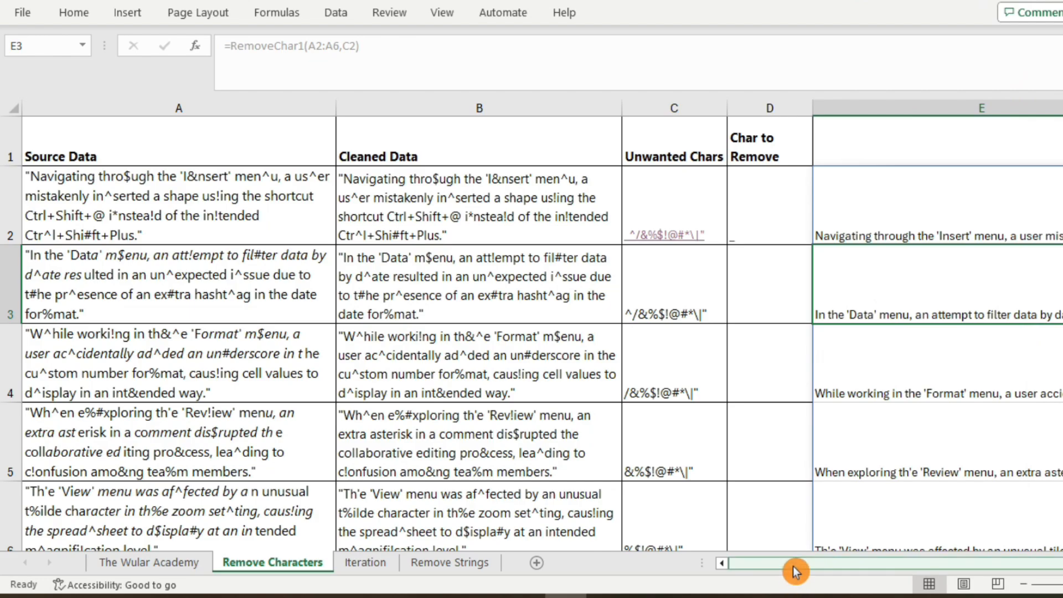
pyautogui.moveTo(793, 566); pyautogui.dragTo(956, 571)
pyautogui.click(784, 189)
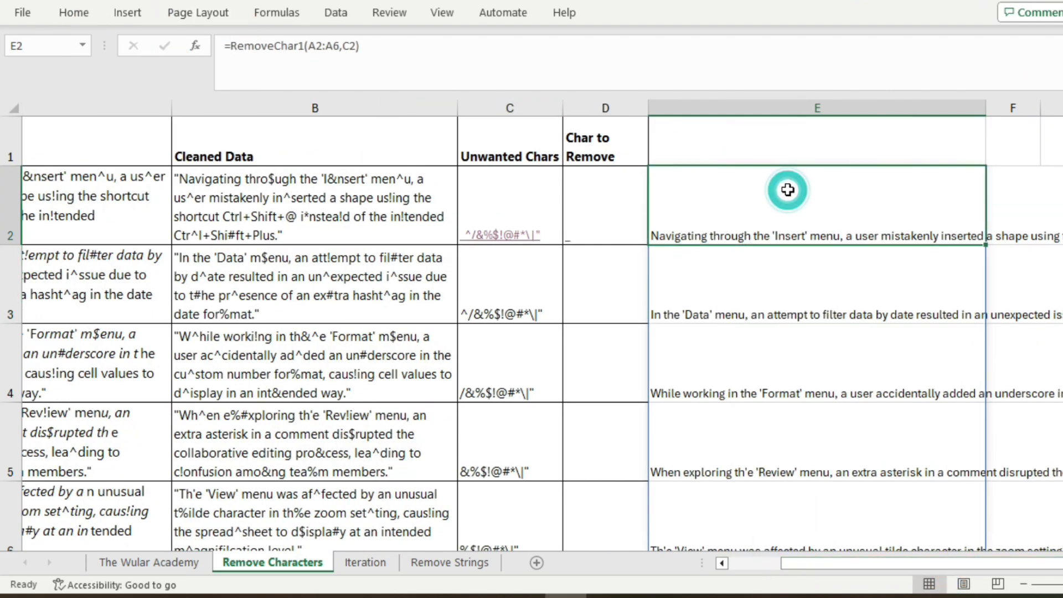
pyautogui.hotkey('ctrl', 'shift', 'Down')
pyautogui.click(75, 13)
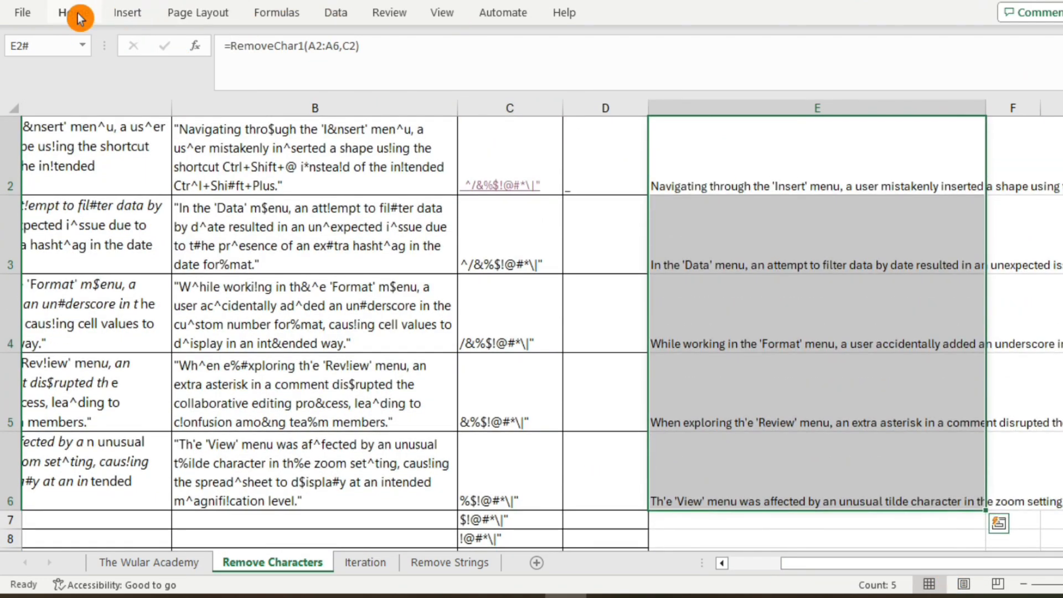
pyautogui.click(438, 46)
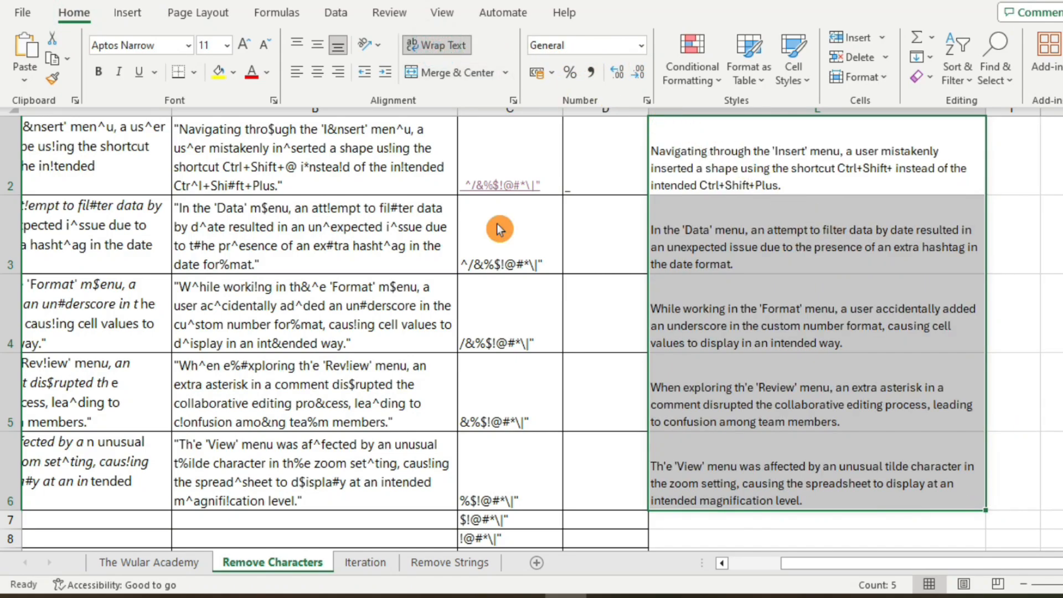
pyautogui.scroll(1, 754, 238)
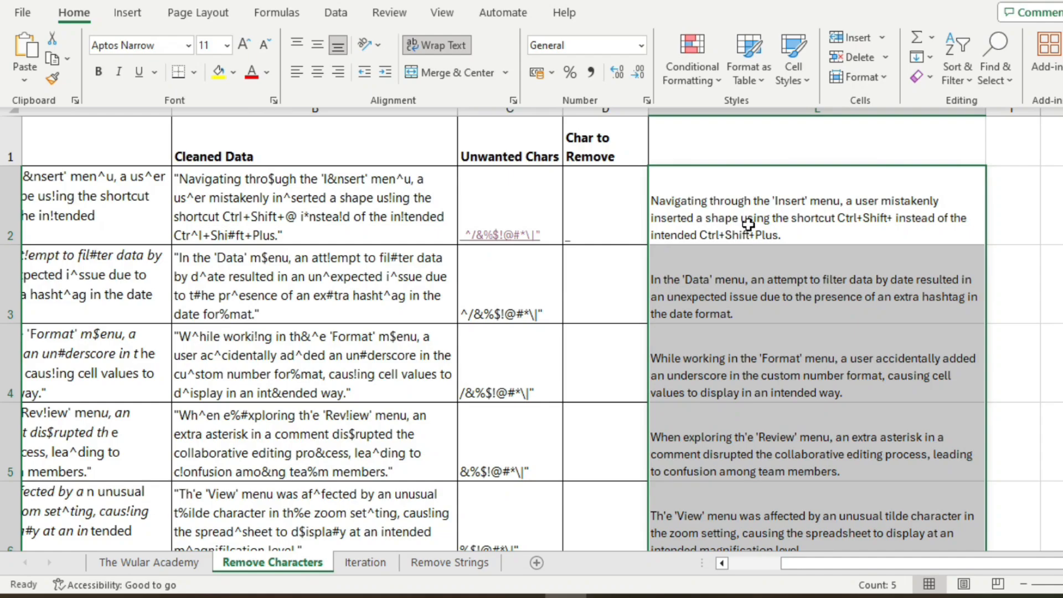
pyautogui.click(730, 234)
pyautogui.moveTo(733, 199); pyautogui.dragTo(743, 530)
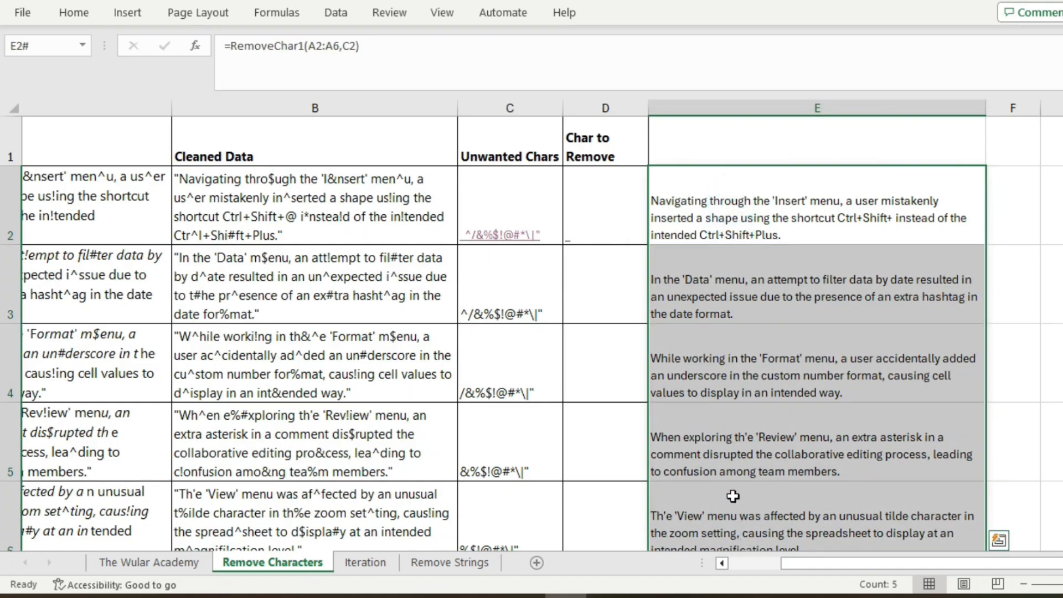